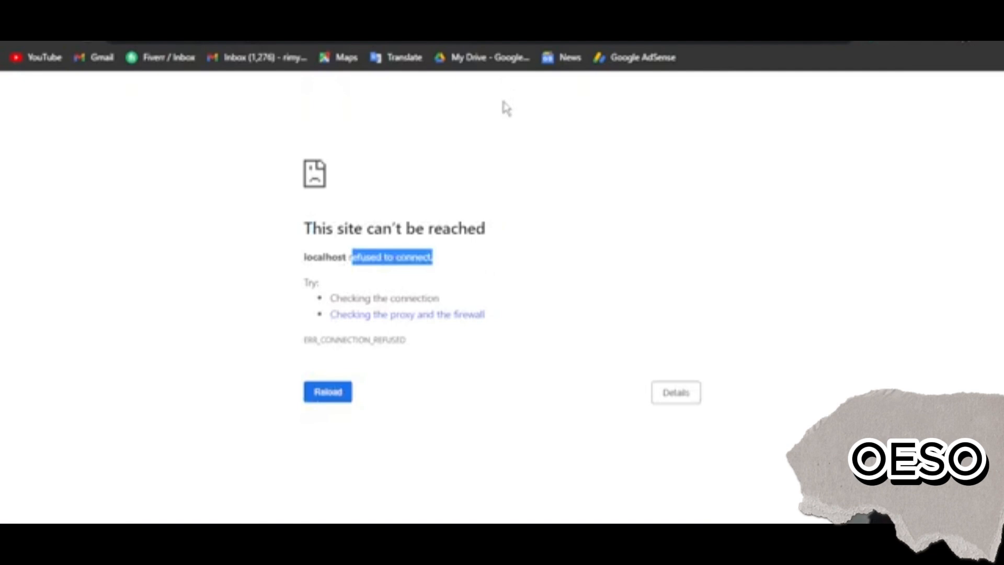
Start the Apache and MySQL modules in the XAMPP Control Panel and minimize it
{"action": "left_click", "coordinate": [506, 109]}
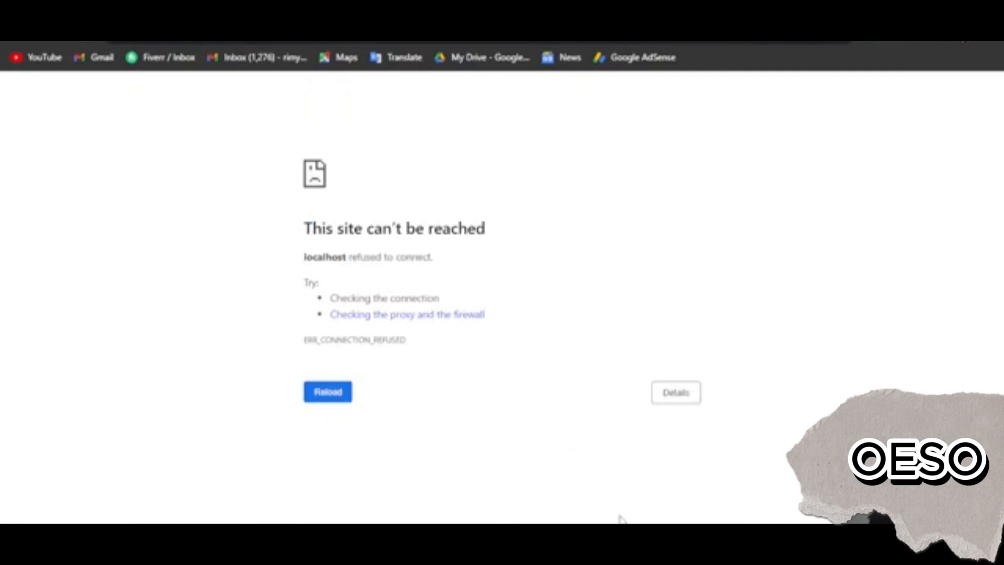
{"action": "left_click", "coordinate": [408, 539]}
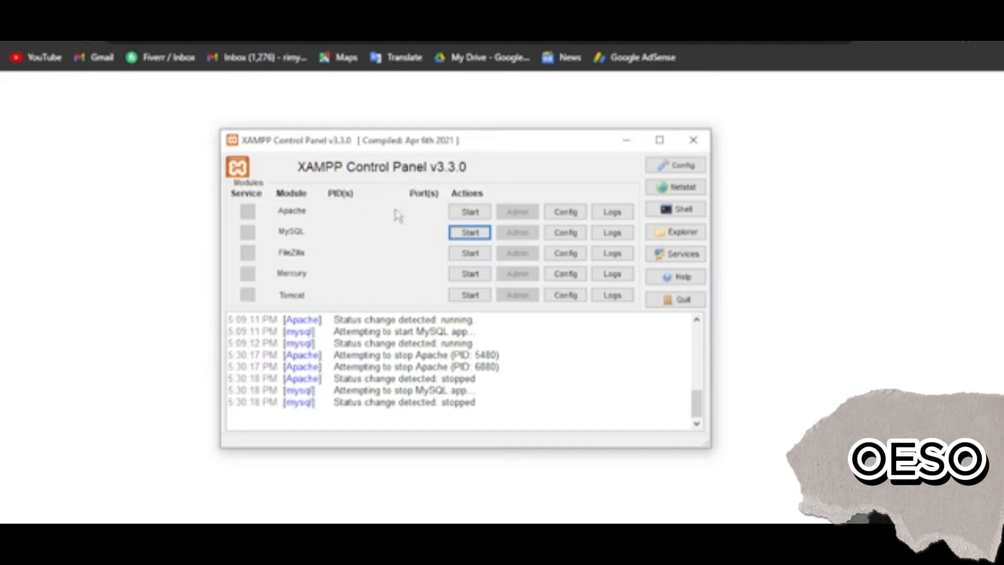
{"action": "left_click", "coordinate": [483, 212]}
{"action": "left_click", "coordinate": [483, 233]}
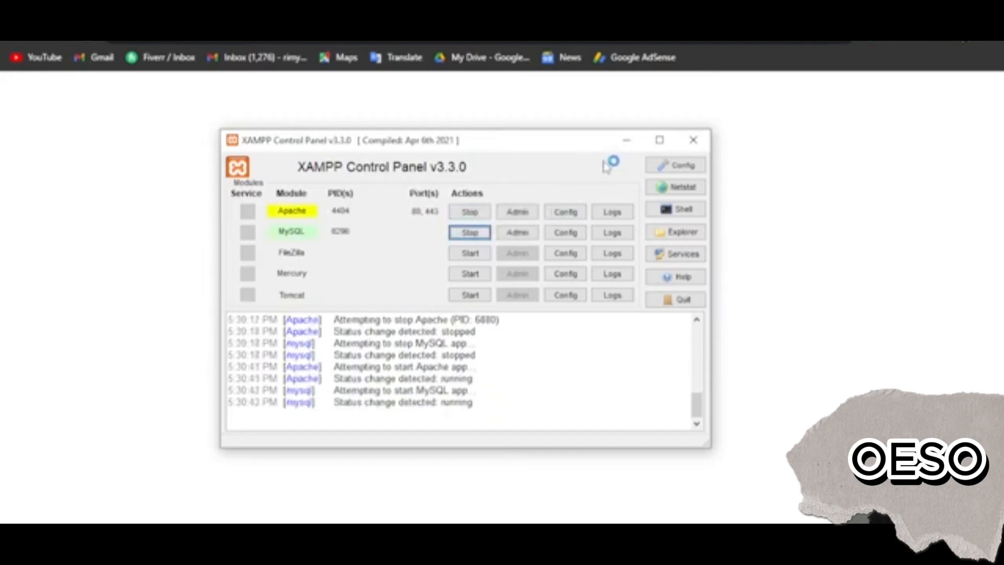
{"action": "left_click", "coordinate": [626, 141]}
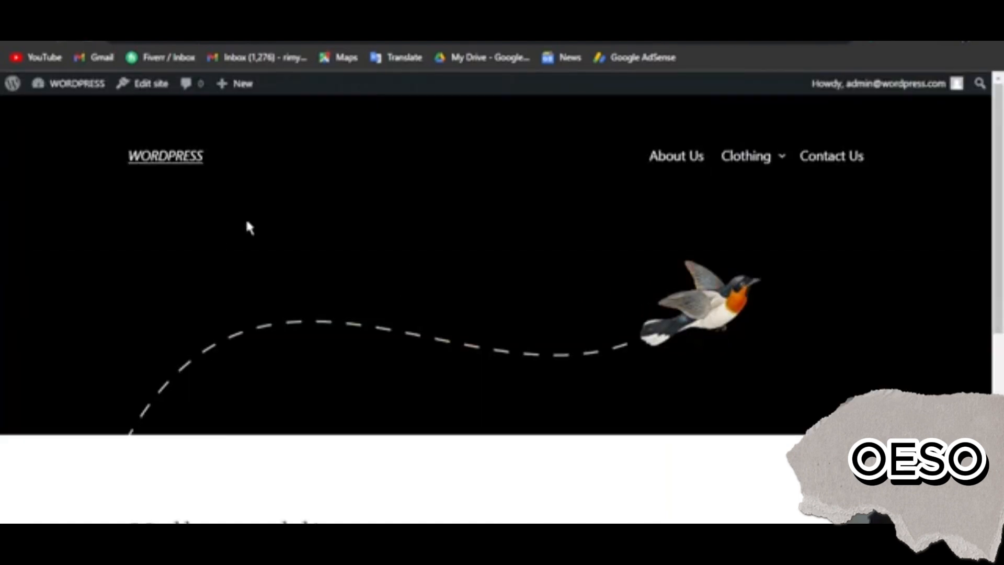
Open the list of all posts in the WordPress admin dashboard
{"action": "mouse_move", "coordinate": [753, 166]}
{"action": "mouse_move", "coordinate": [710, 261]}
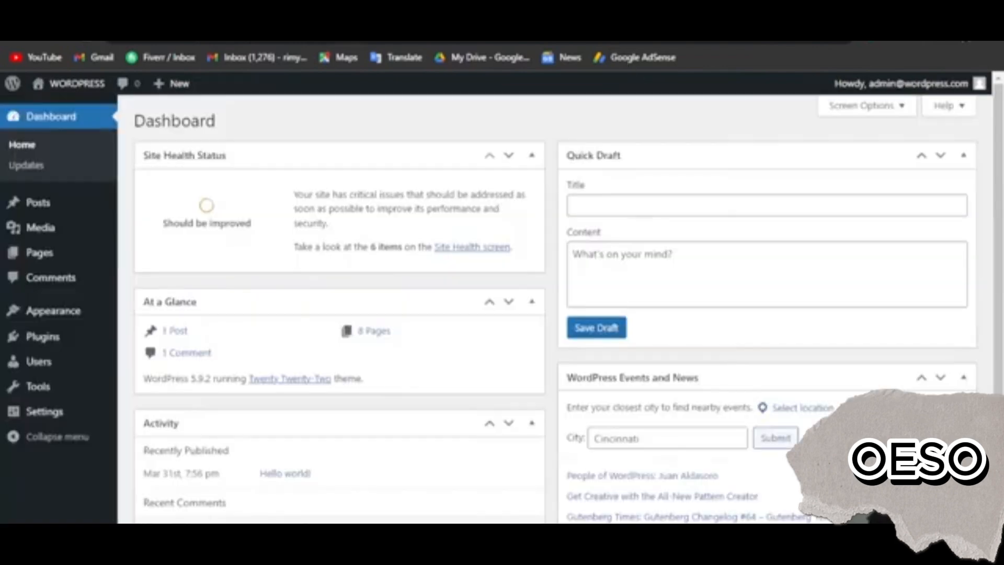
{"action": "mouse_move", "coordinate": [113, 241]}
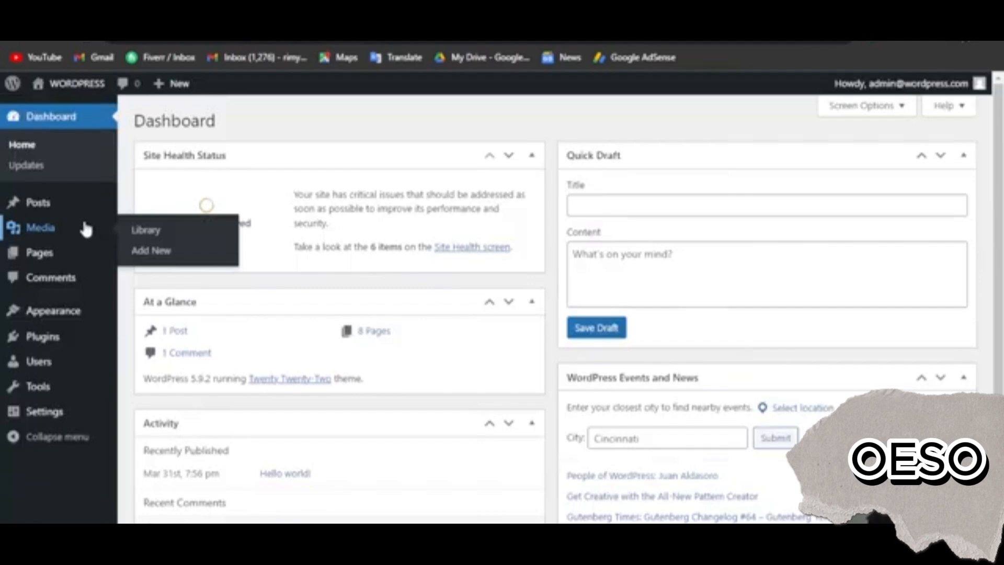
{"action": "mouse_move", "coordinate": [55, 214]}
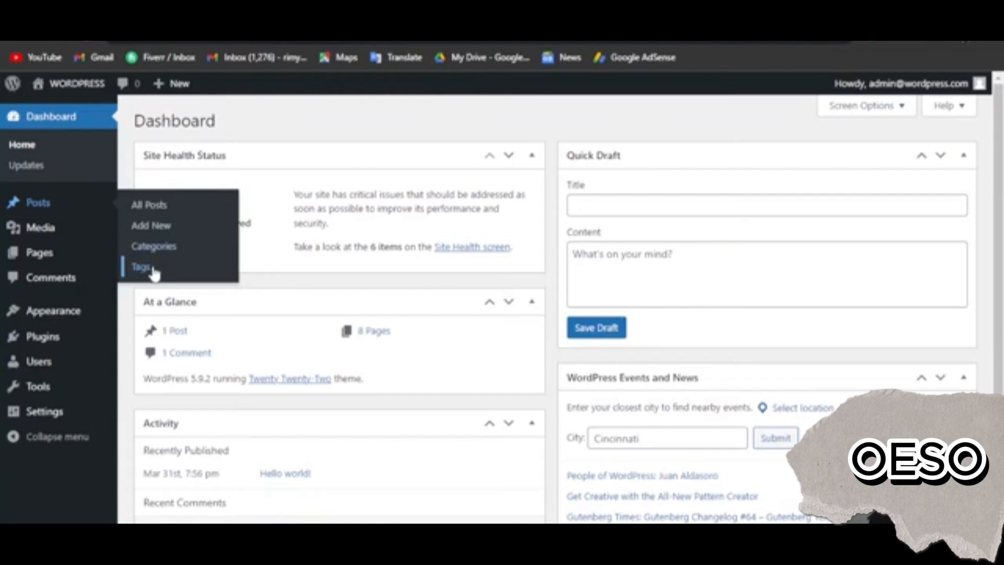
{"action": "left_click", "coordinate": [150, 206]}
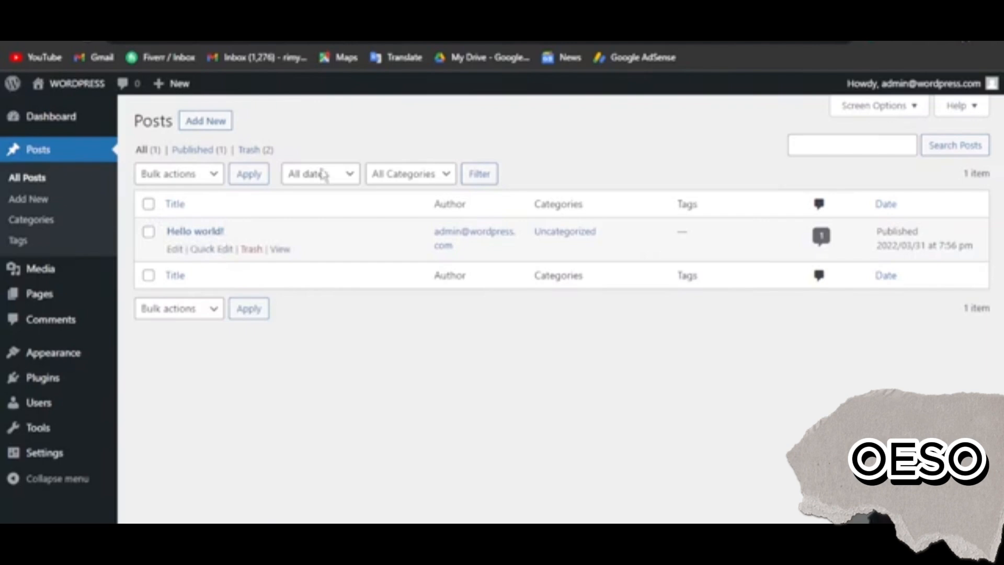
View the "Hello world!" post on the live site and examine its text, date, author and category
{"action": "left_click", "coordinate": [725, 15]}
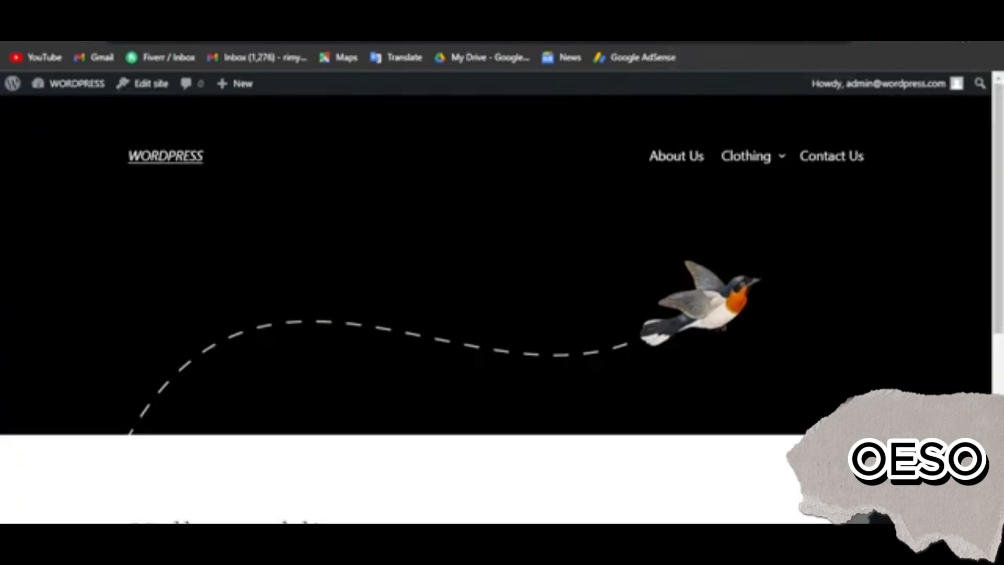
{"action": "scroll", "coordinate": [483, 196], "scroll_direction": "down", "scroll_amount": 5}
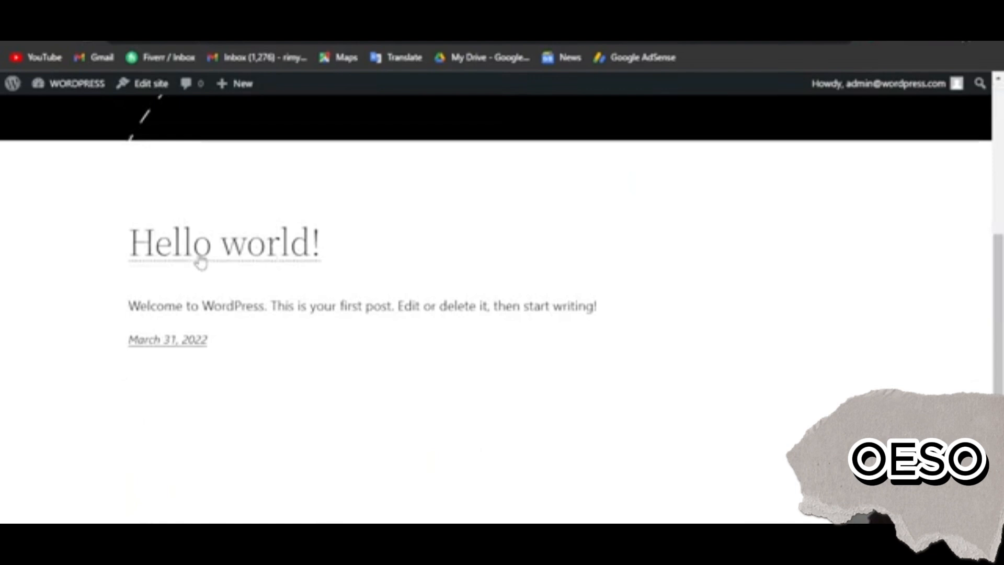
{"action": "left_click", "coordinate": [200, 261]}
{"action": "scroll", "coordinate": [336, 282], "scroll_direction": "down", "scroll_amount": 5}
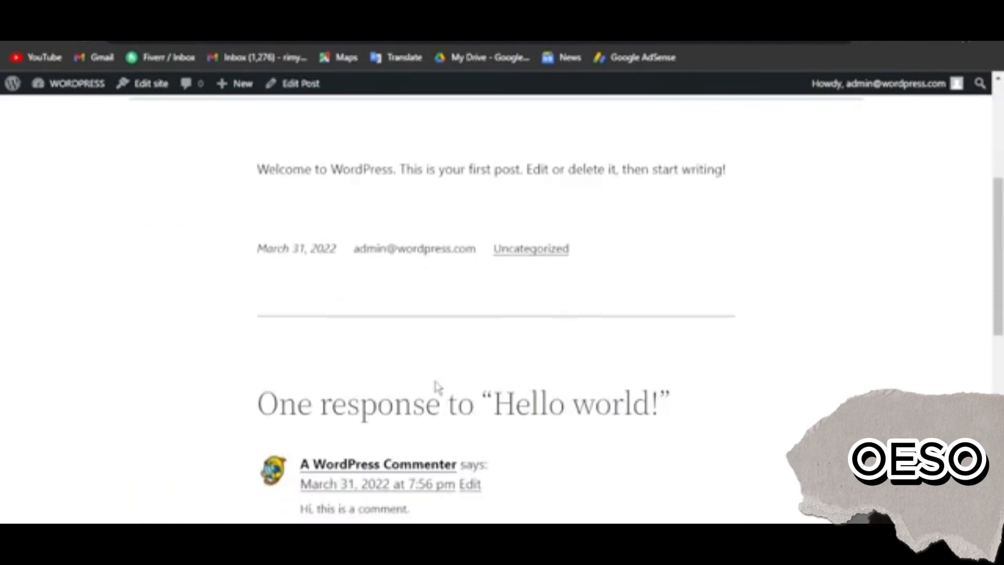
{"action": "scroll", "coordinate": [355, 366], "scroll_direction": "up", "scroll_amount": 5}
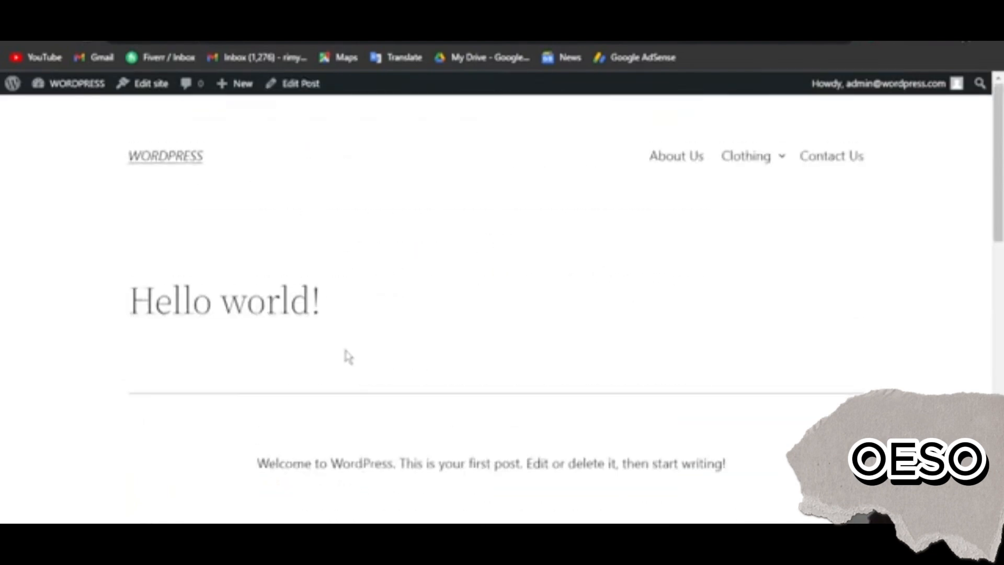
{"action": "scroll", "coordinate": [291, 347], "scroll_direction": "down", "scroll_amount": 5}
{"action": "left_click_drag", "start_coordinate": [257, 170], "coordinate": [805, 180]}
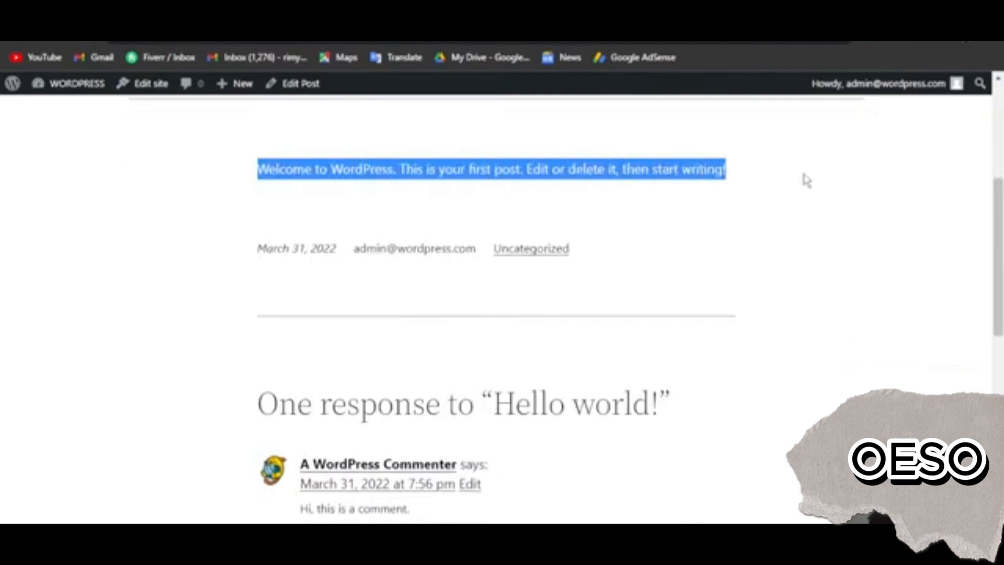
{"action": "left_click_drag", "start_coordinate": [256, 248], "coordinate": [631, 290]}
{"action": "scroll", "coordinate": [622, 298], "scroll_direction": "down", "scroll_amount": 2}
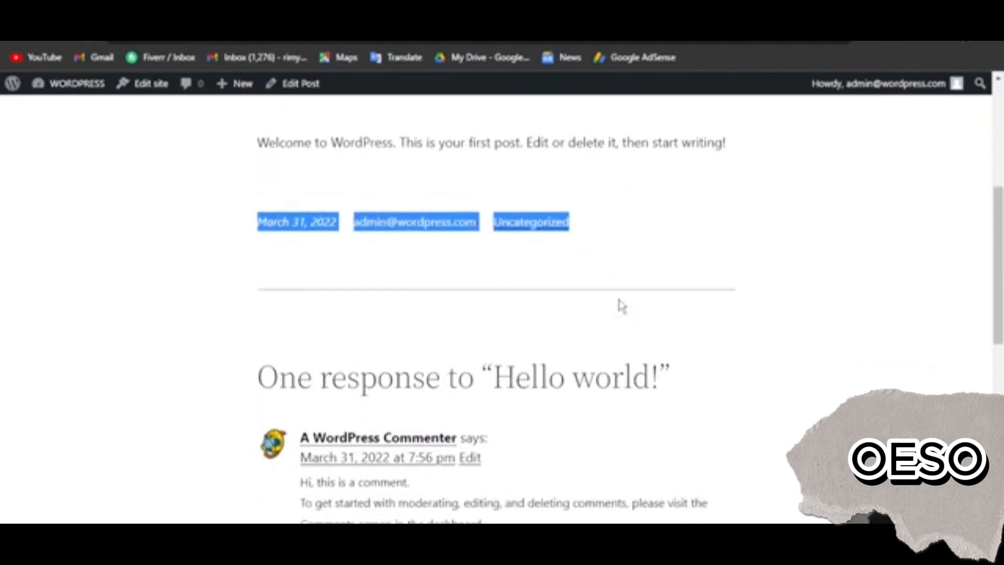
{"action": "left_click", "coordinate": [556, 197]}
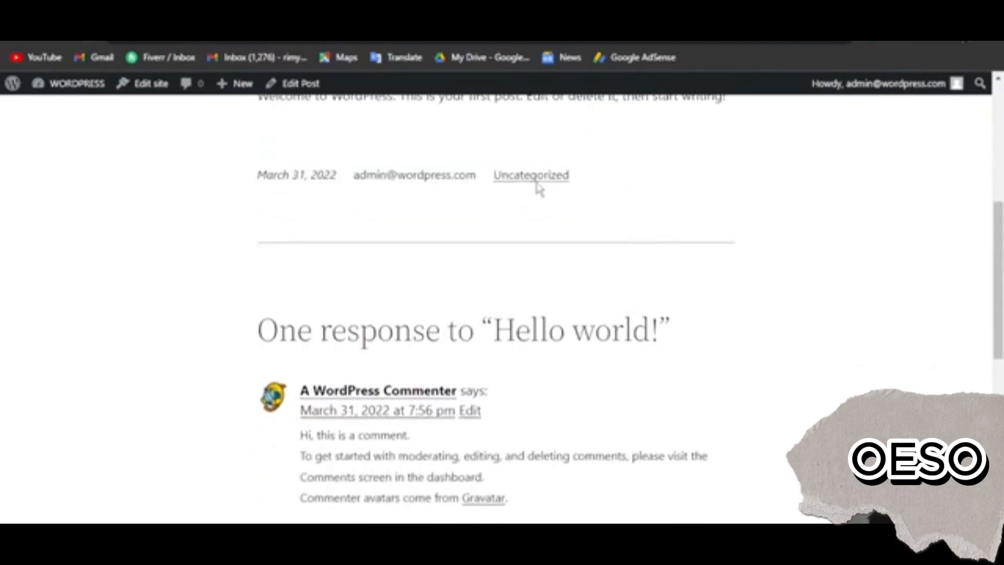
Examine the comment section and the reply form below the "Hello world!" post
{"action": "scroll", "coordinate": [355, 277], "scroll_direction": "down", "scroll_amount": 3}
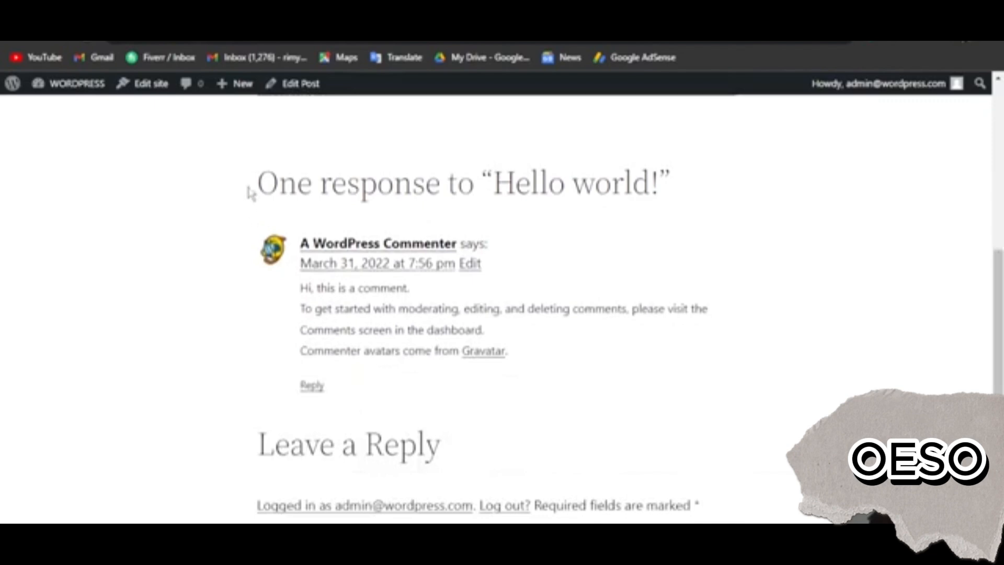
{"action": "left_click_drag", "start_coordinate": [250, 193], "coordinate": [663, 381]}
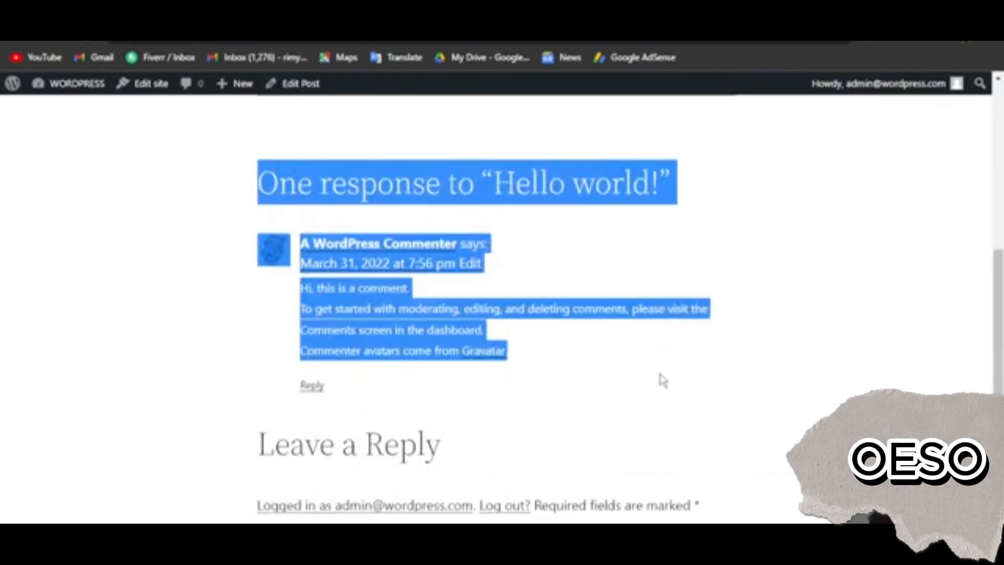
{"action": "left_click", "coordinate": [661, 380]}
{"action": "scroll", "coordinate": [661, 380], "scroll_direction": "down", "scroll_amount": 4}
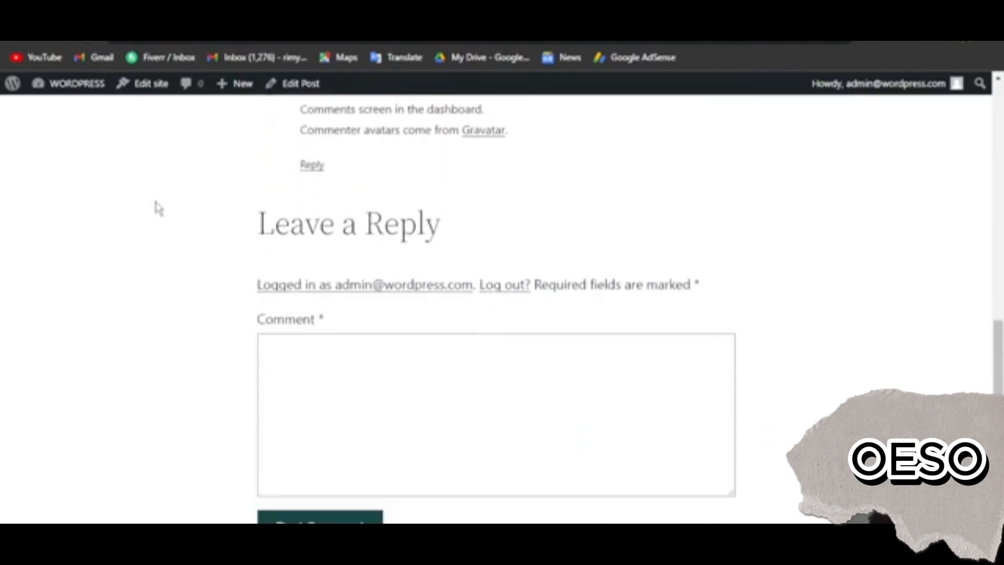
{"action": "scroll", "coordinate": [527, 354], "scroll_direction": "down", "scroll_amount": 3}
{"action": "scroll", "coordinate": [529, 360], "scroll_direction": "up", "scroll_amount": 1}
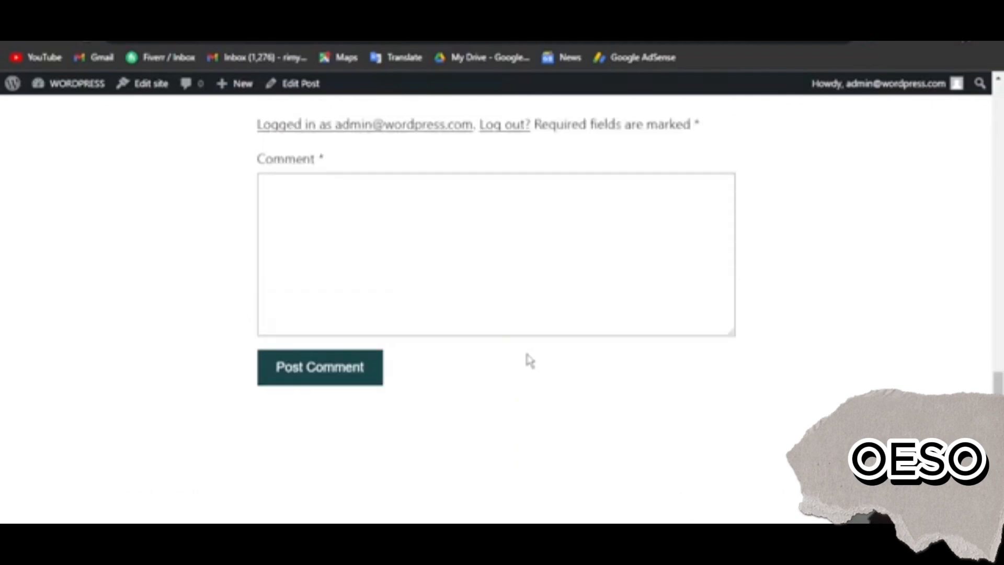
{"action": "scroll", "coordinate": [527, 354], "scroll_direction": "up", "scroll_amount": 15}
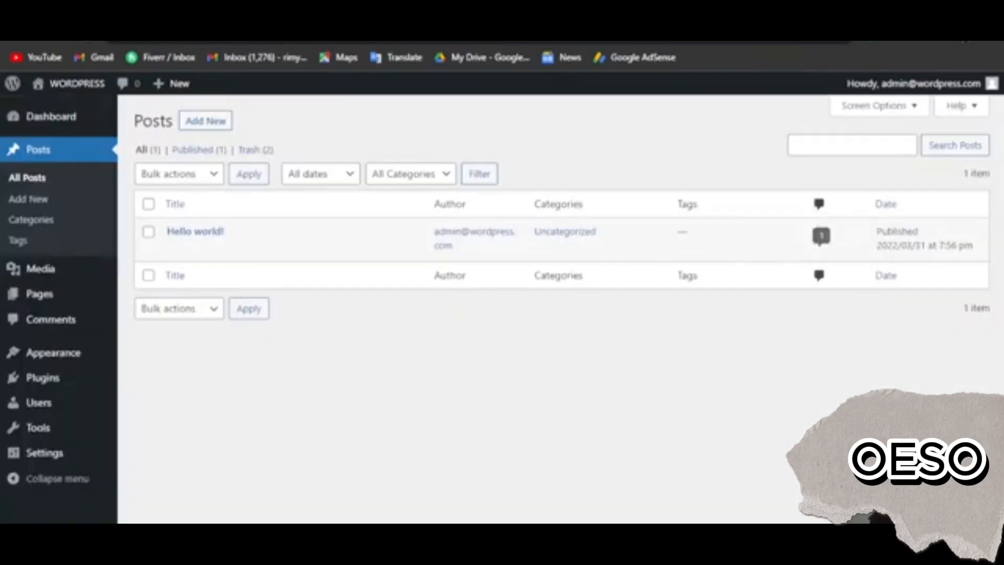
Move the "Hello world!" post to the trash and check the site's home page for it
{"action": "left_click", "coordinate": [148, 233]}
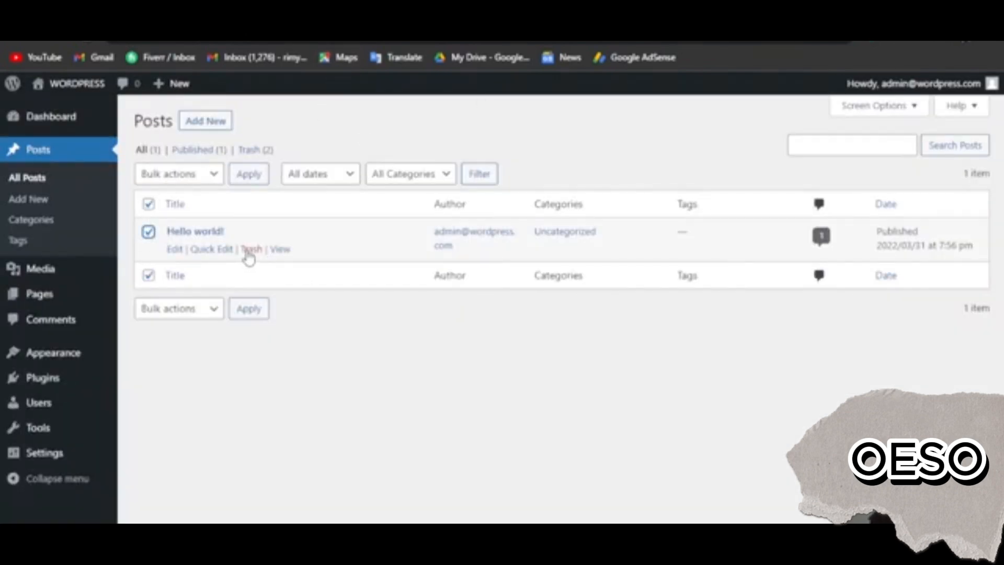
{"action": "left_click", "coordinate": [251, 250]}
{"action": "left_click", "coordinate": [732, 8]}
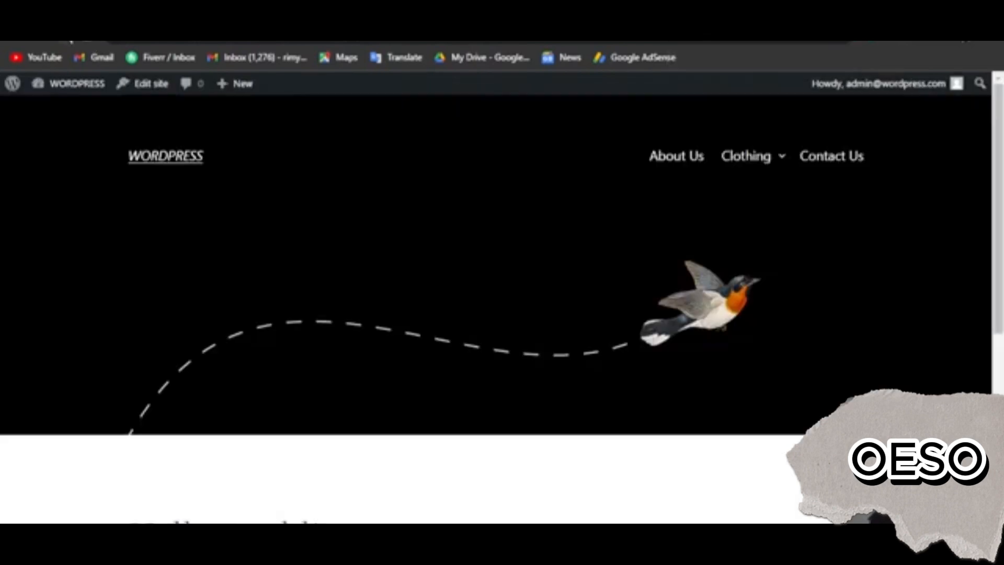
{"action": "scroll", "coordinate": [219, 392], "scroll_direction": "down", "scroll_amount": 3}
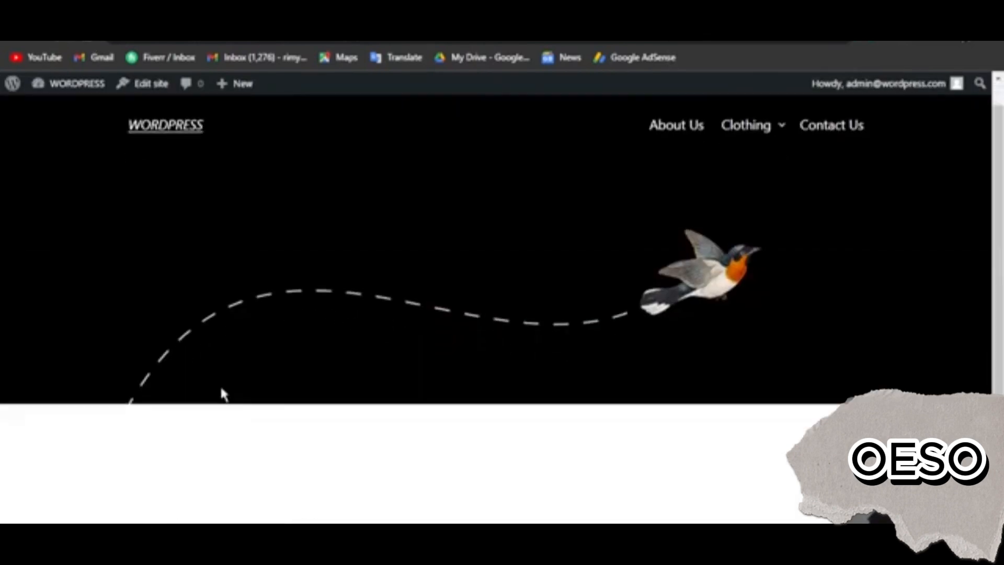
{"action": "scroll", "coordinate": [556, 410], "scroll_direction": "up", "scroll_amount": 3}
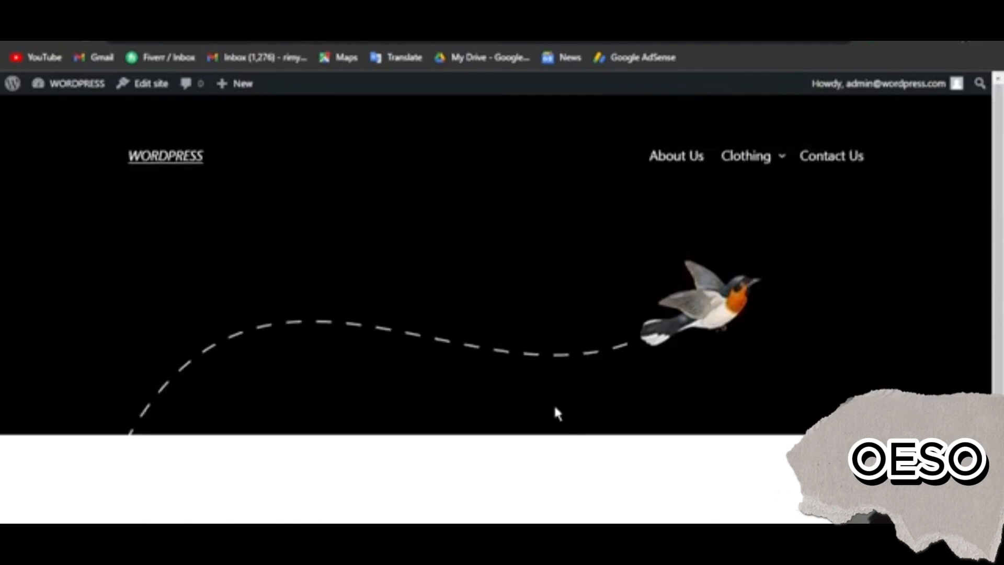
{"action": "scroll", "coordinate": [556, 409], "scroll_direction": "down", "scroll_amount": 3}
{"action": "scroll", "coordinate": [558, 413], "scroll_direction": "up", "scroll_amount": 3}
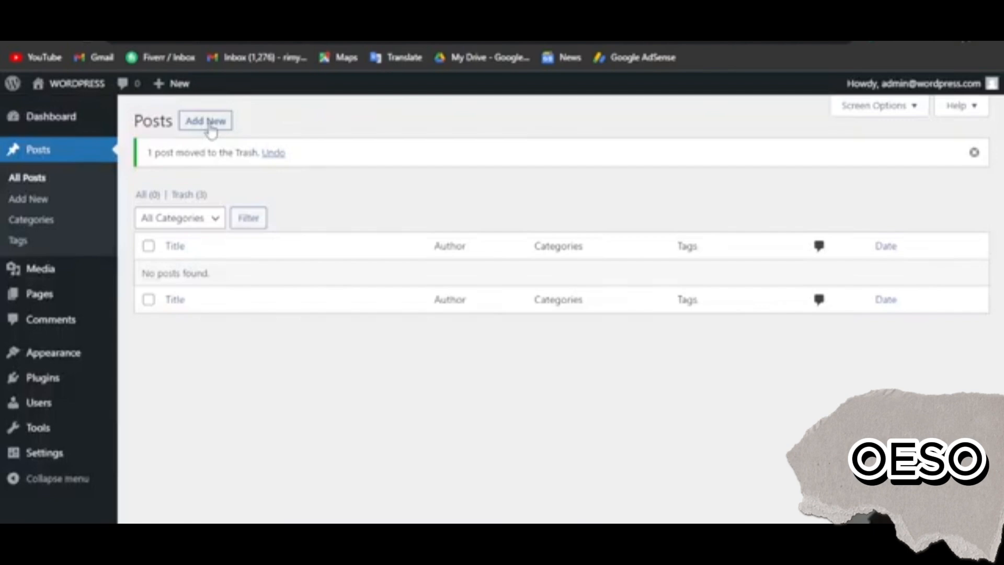
Create a new post titled "How Freelancers can Earn Online?"
{"action": "mouse_move", "coordinate": [173, 96]}
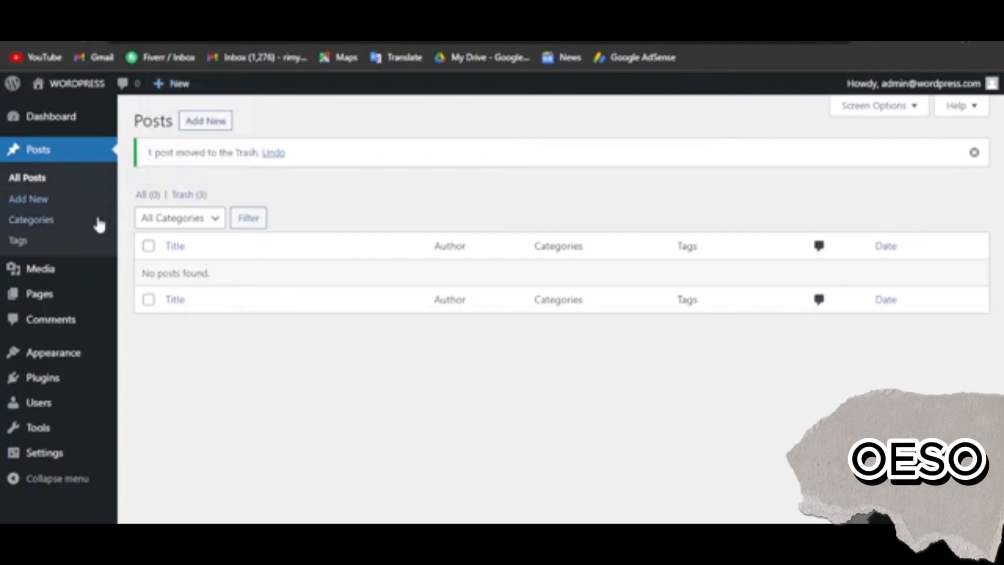
{"action": "left_click", "coordinate": [30, 203]}
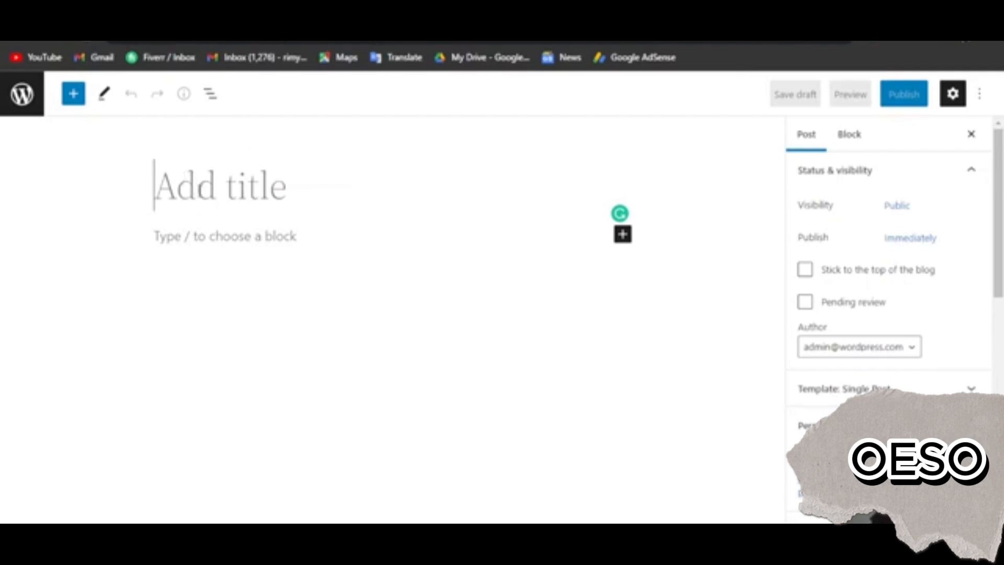
{"action": "type", "text": "Ho"}
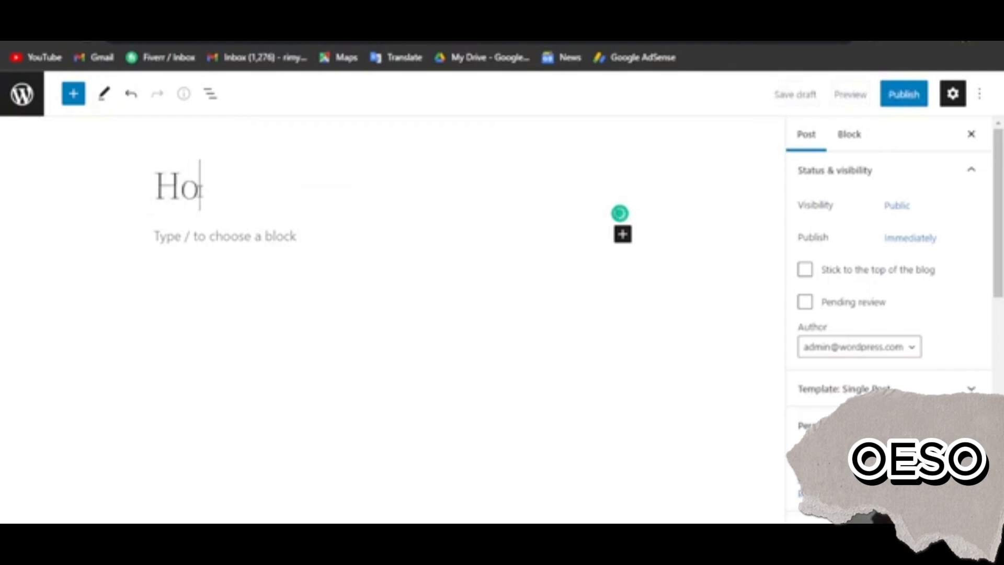
{"action": "type", "text": "w Fr"}
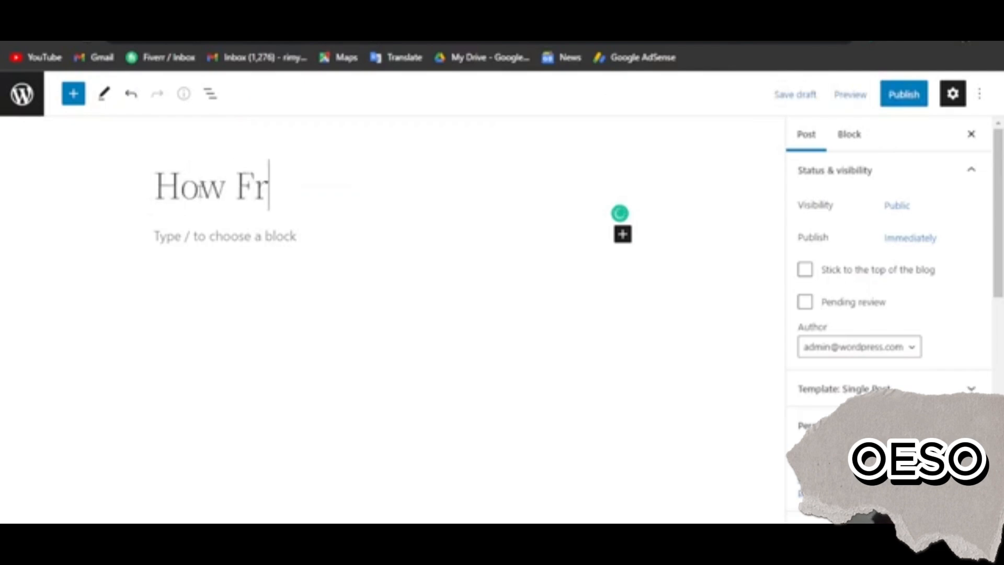
{"action": "type", "text": "eelancers"}
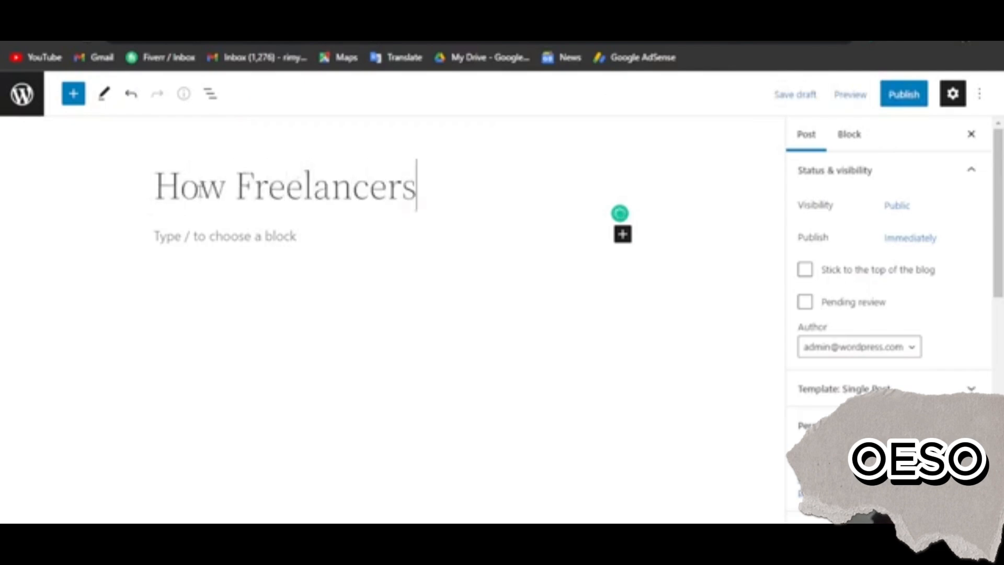
{"action": "type", "text": " can E"}
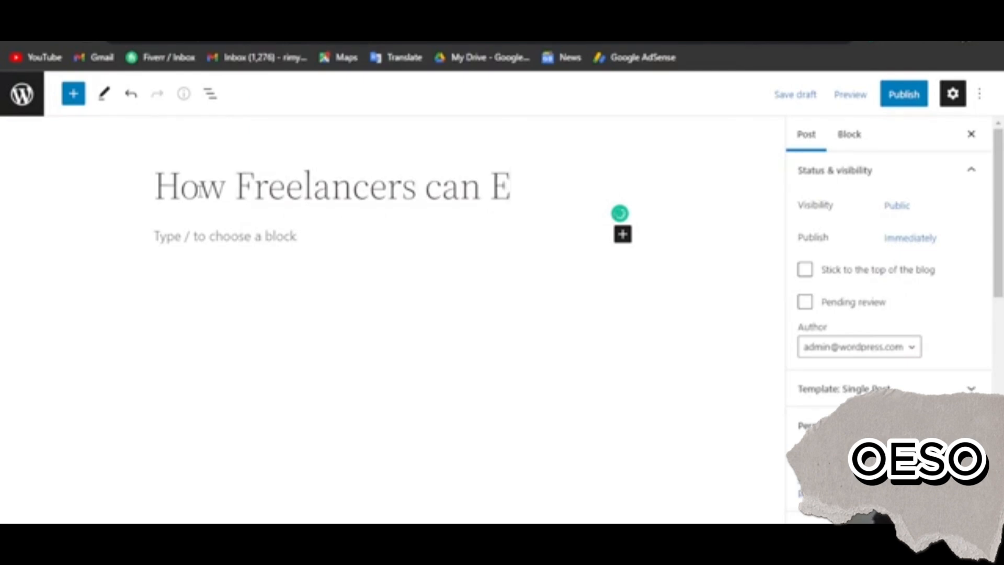
{"action": "type", "text": "arn O"}
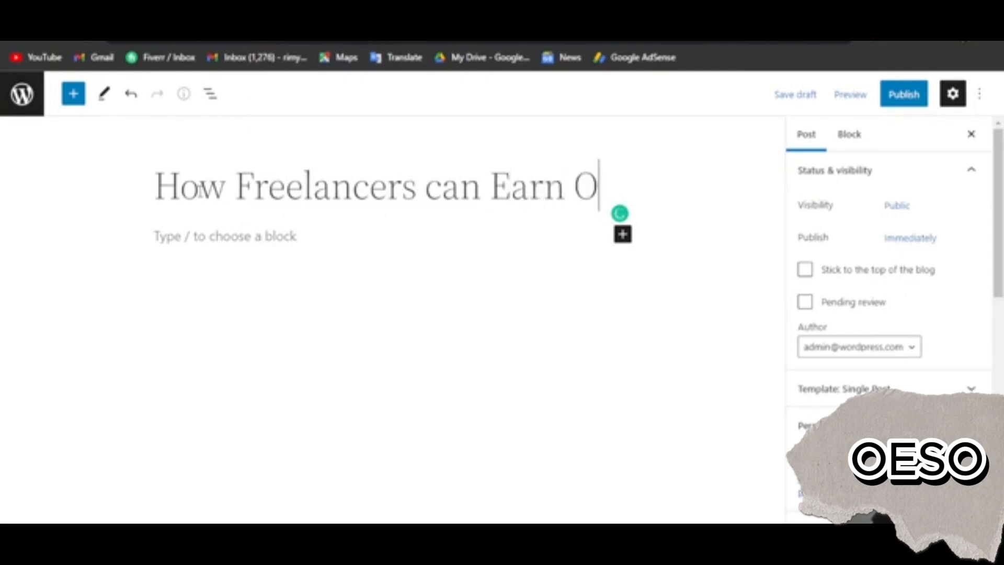
{"action": "type", "text": "nline?"}
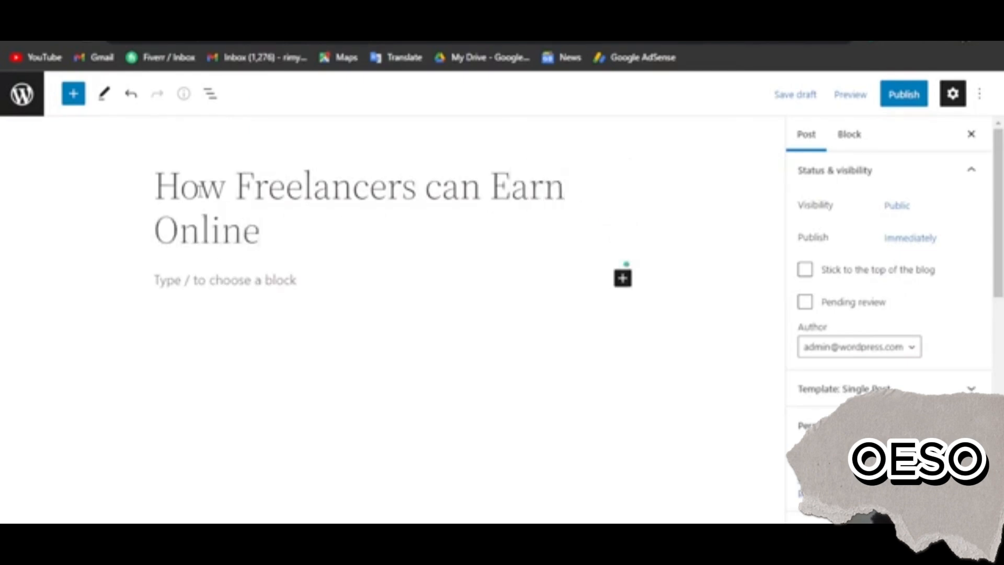
Add a Heading block below the post title
{"action": "left_click", "coordinate": [231, 285]}
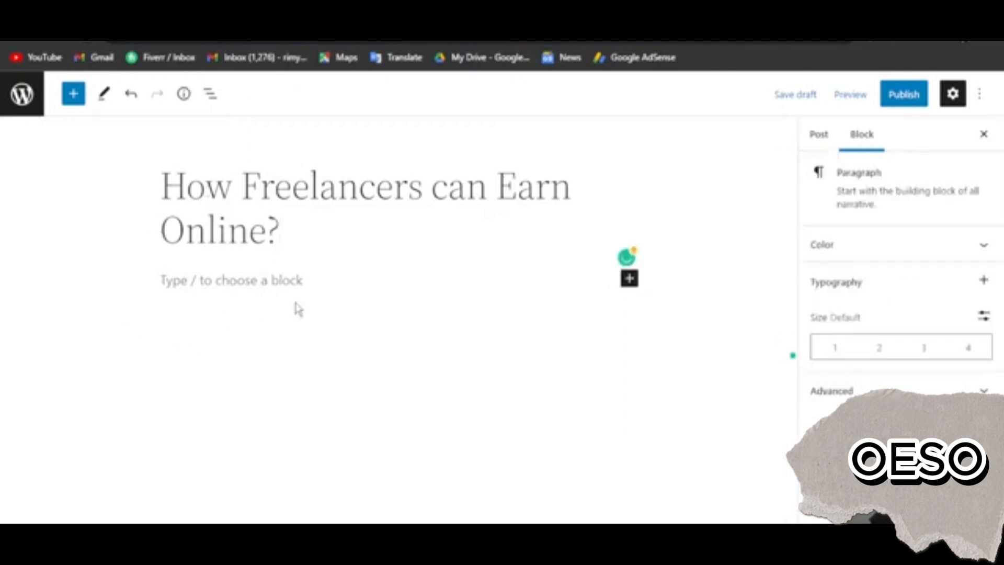
{"action": "left_click", "coordinate": [629, 279]}
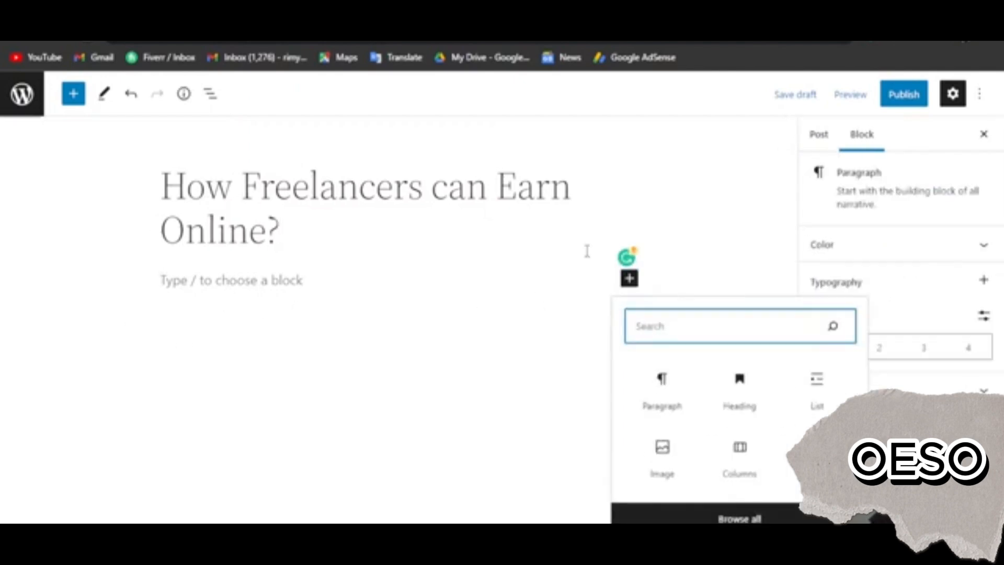
{"action": "left_click", "coordinate": [739, 387]}
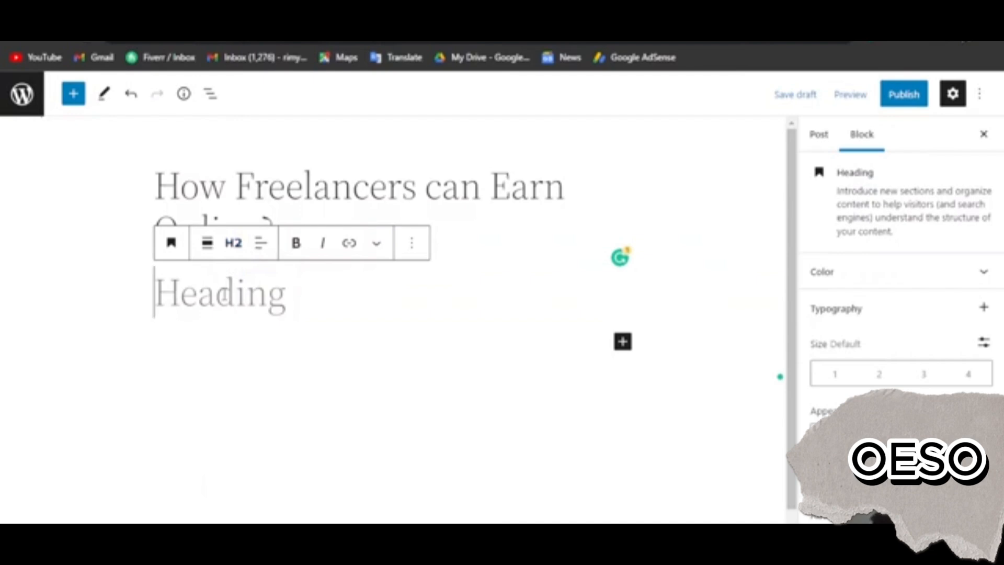
Enter "Platforms:" as the heading text, with level H4 and the word "Platforms" in bold
{"action": "type", "text": "Plat"}
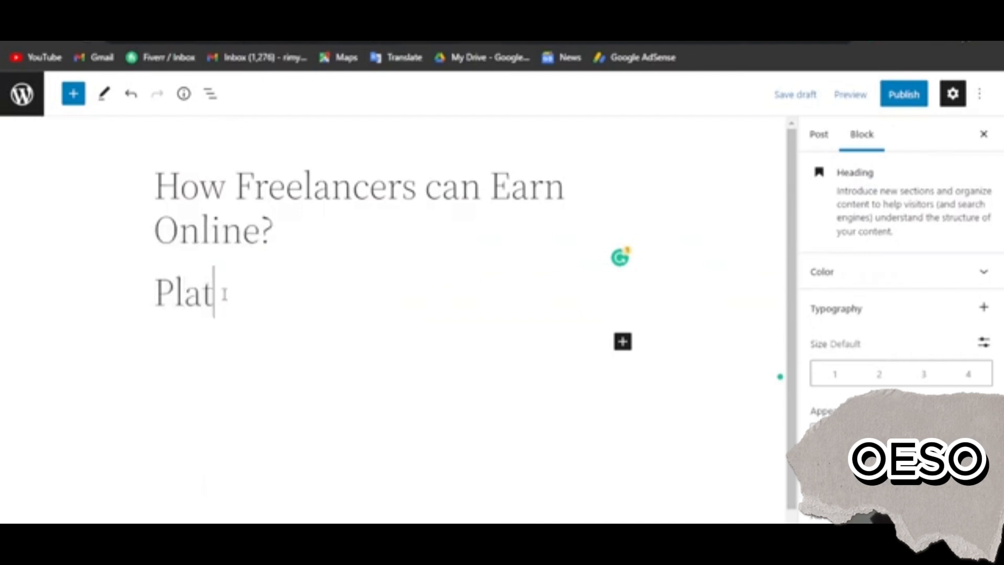
{"action": "type", "text": "forms"}
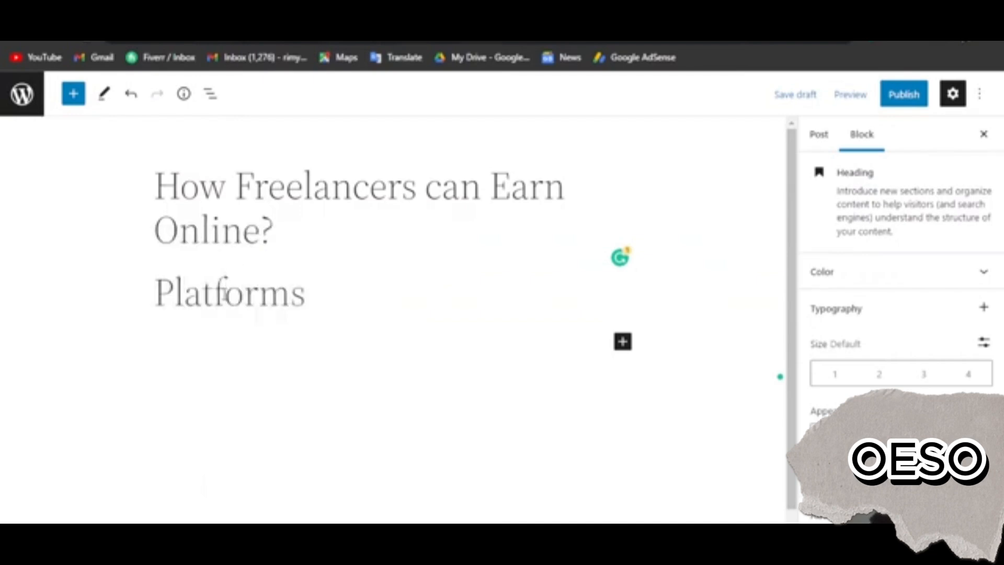
{"action": "double_click", "coordinate": [225, 295]}
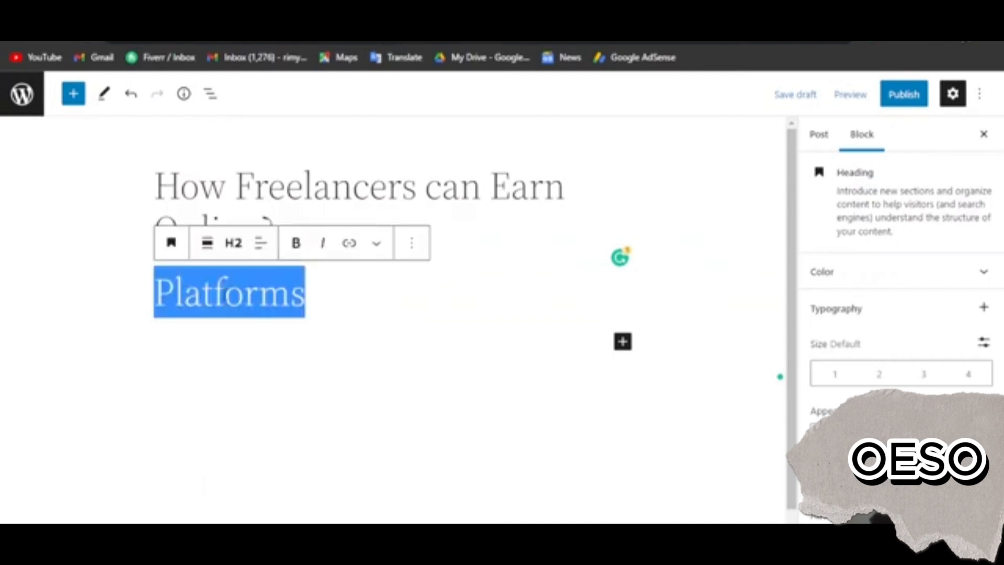
{"action": "left_click", "coordinate": [228, 250]}
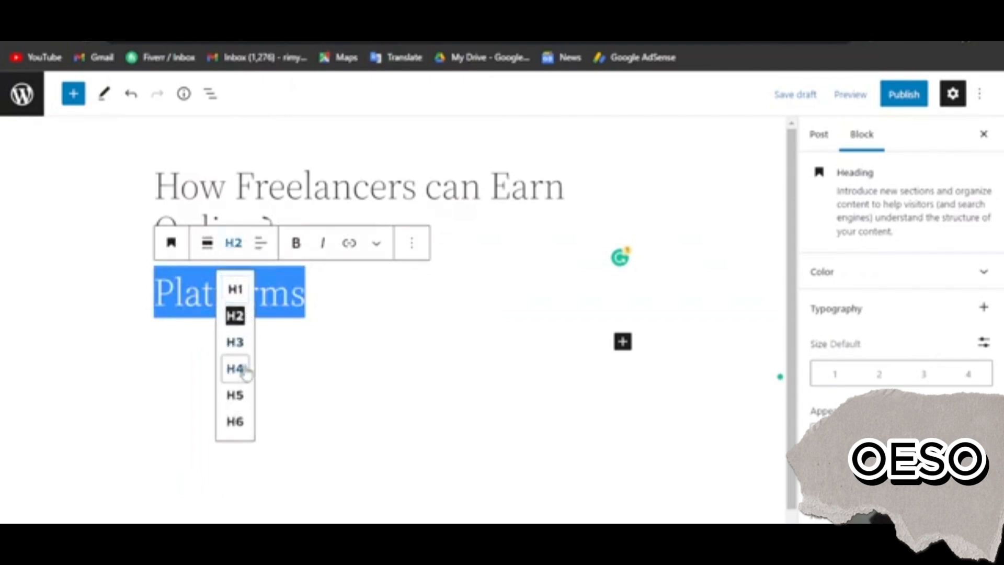
{"action": "left_click", "coordinate": [243, 369]}
{"action": "left_click", "coordinate": [296, 244]}
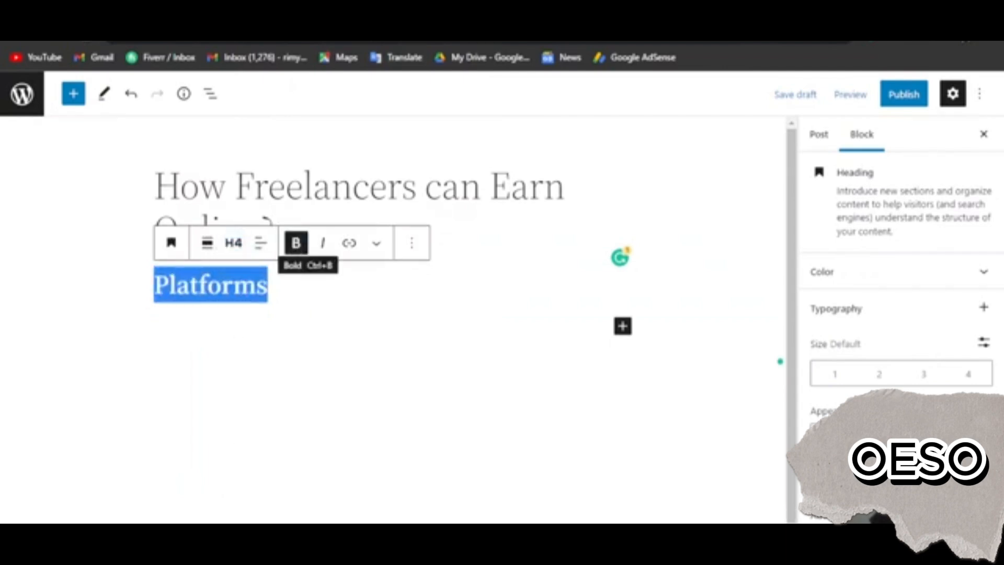
{"action": "left_click", "coordinate": [303, 283]}
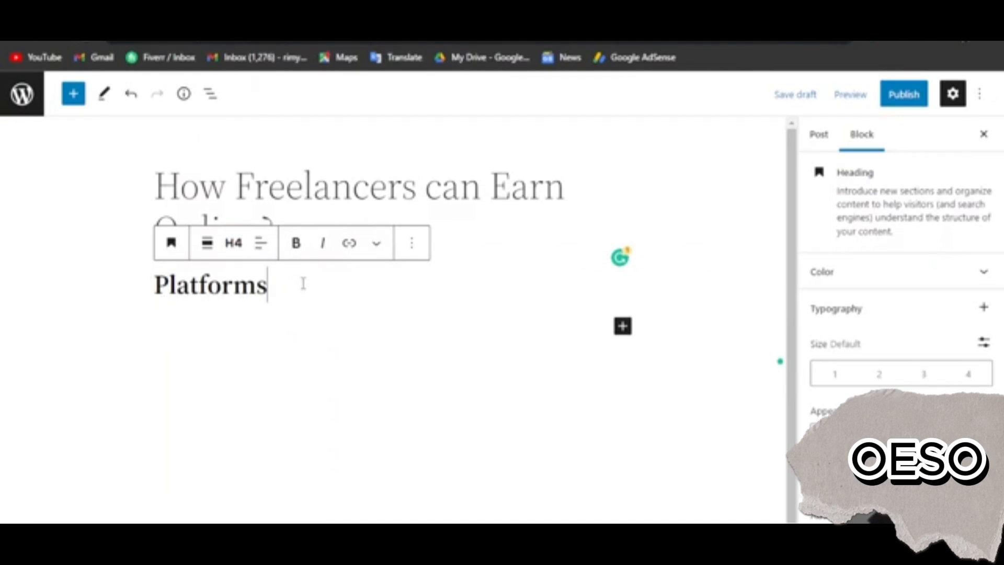
{"action": "type", "text": ":"}
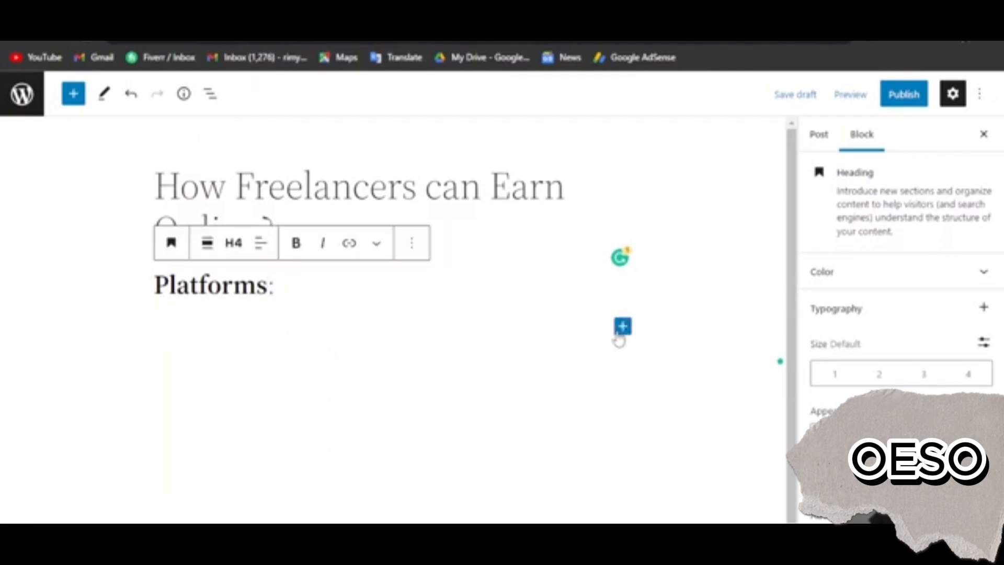
Add a bulleted List block below the heading with the items Fiverr, Upwork, Freelancer and guru
{"action": "left_click", "coordinate": [619, 334]}
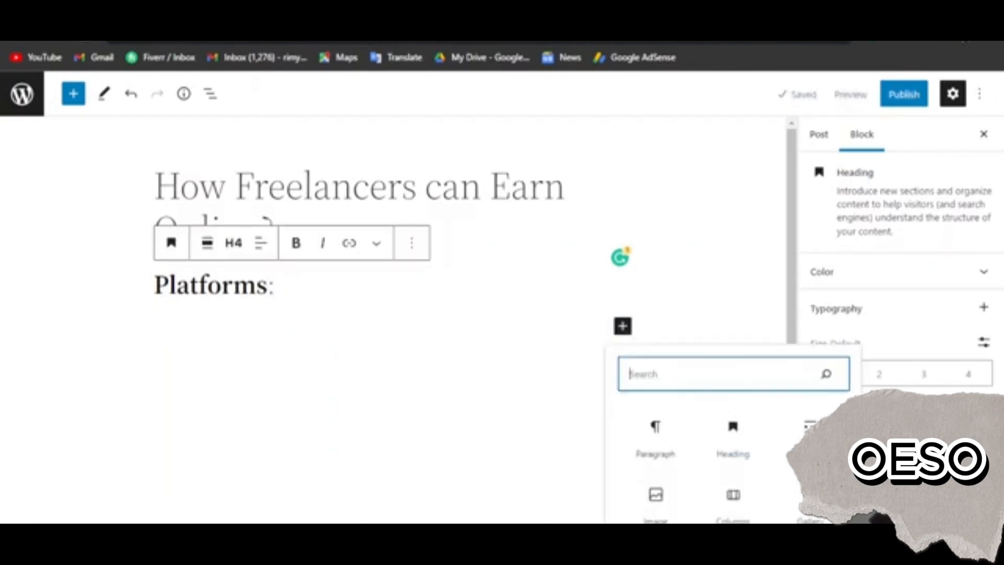
{"action": "left_click", "coordinate": [805, 434]}
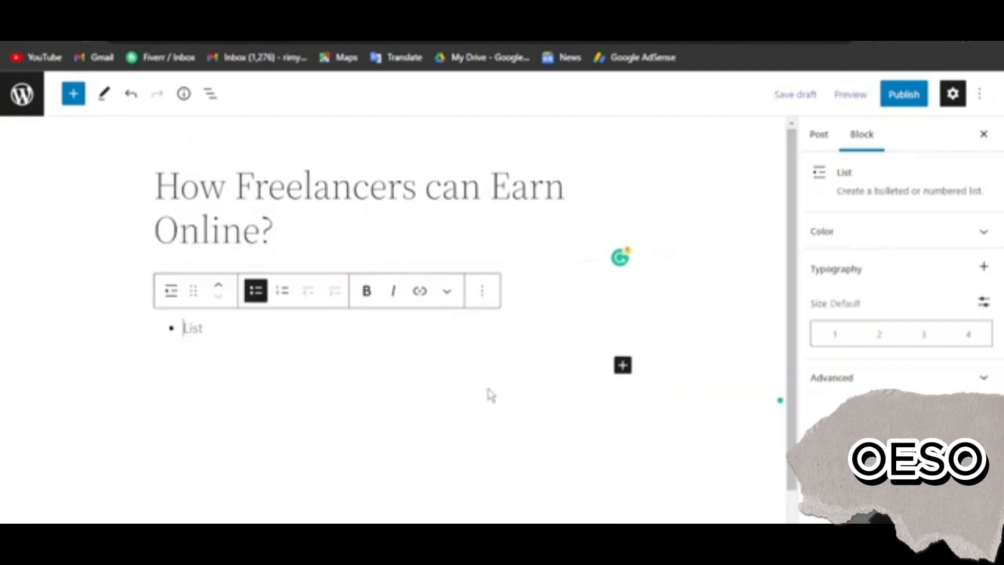
{"action": "scroll", "coordinate": [267, 348], "scroll_direction": "down", "scroll_amount": 1}
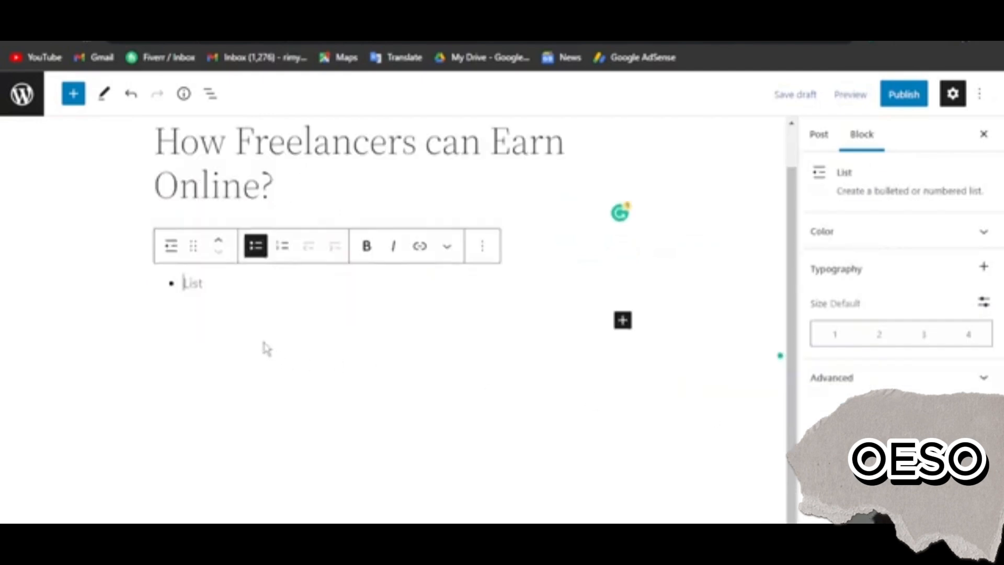
{"action": "type", "text": "Fiverr"}
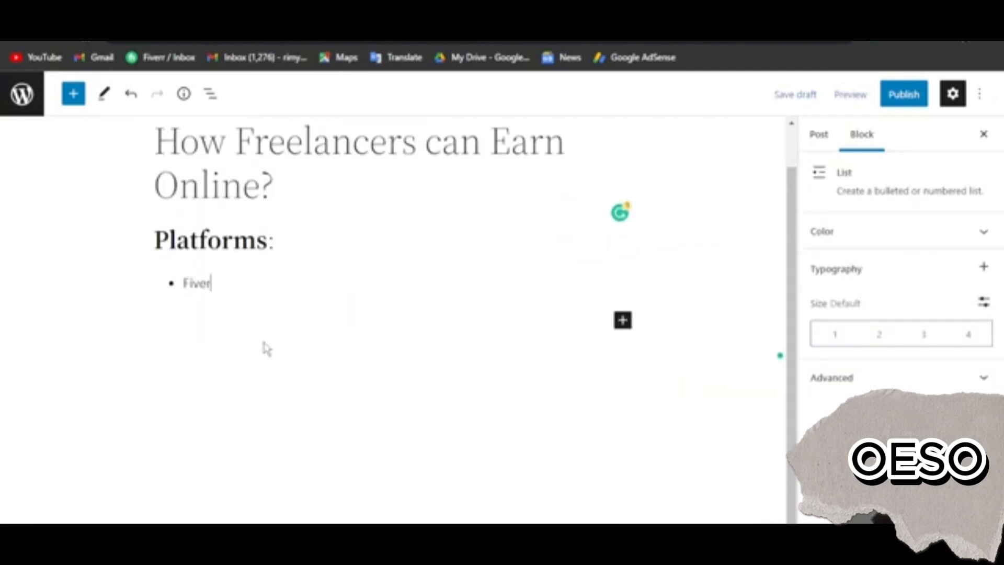
{"action": "key", "text": "Return"}
{"action": "type", "text": "Up"}
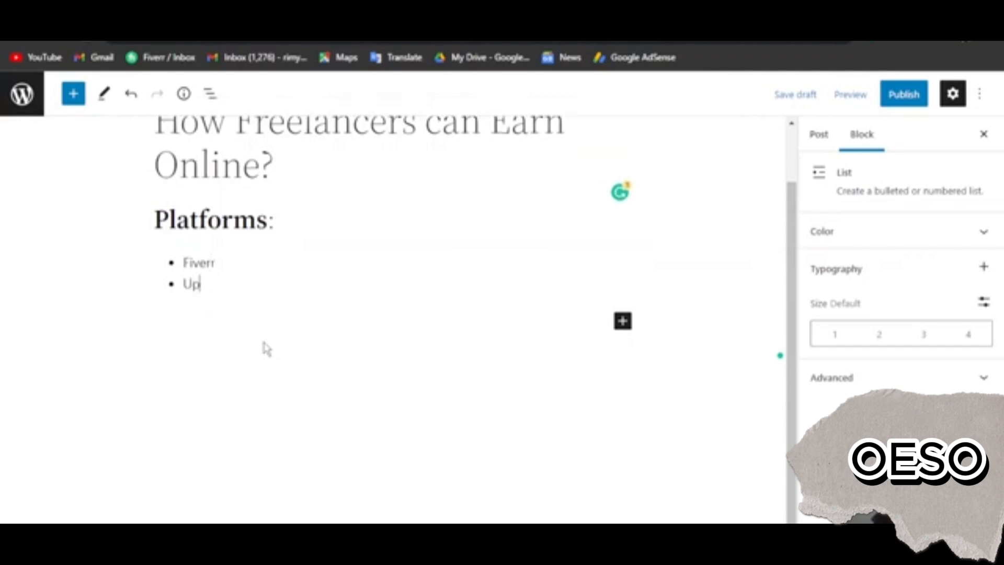
{"action": "type", "text": "work"}
{"action": "key", "text": "Return"}
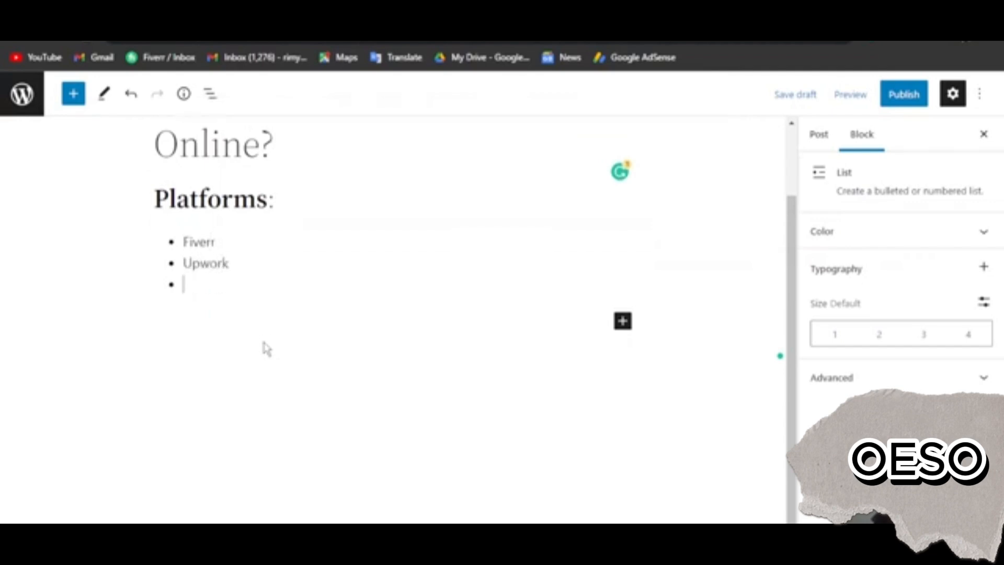
{"action": "type", "text": "Freelancer"}
{"action": "key", "text": "Return"}
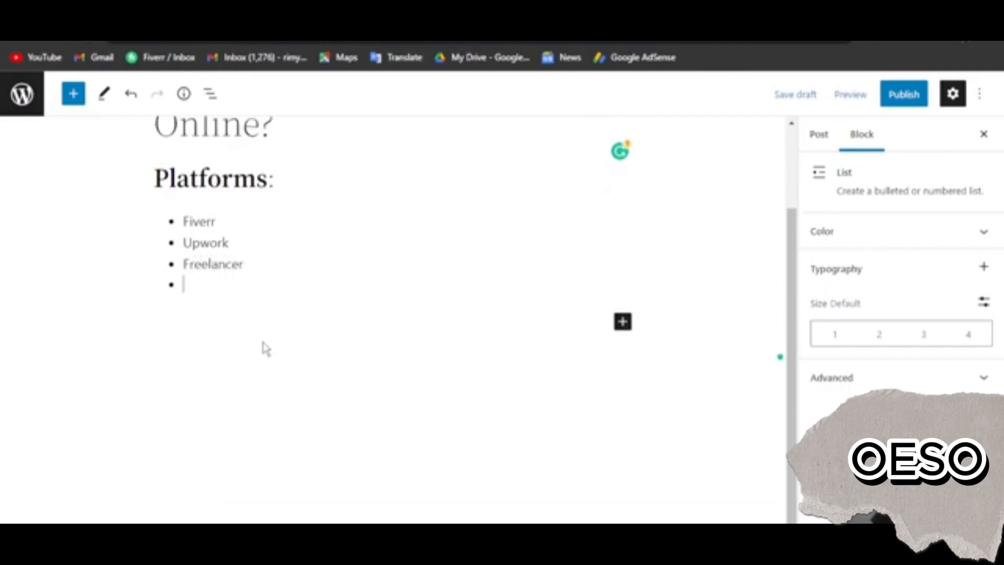
{"action": "type", "text": "guru"}
Add a Paragraph block below the list and paste the copied "Lorem ipsum" passage into it
{"action": "left_click", "coordinate": [274, 325]}
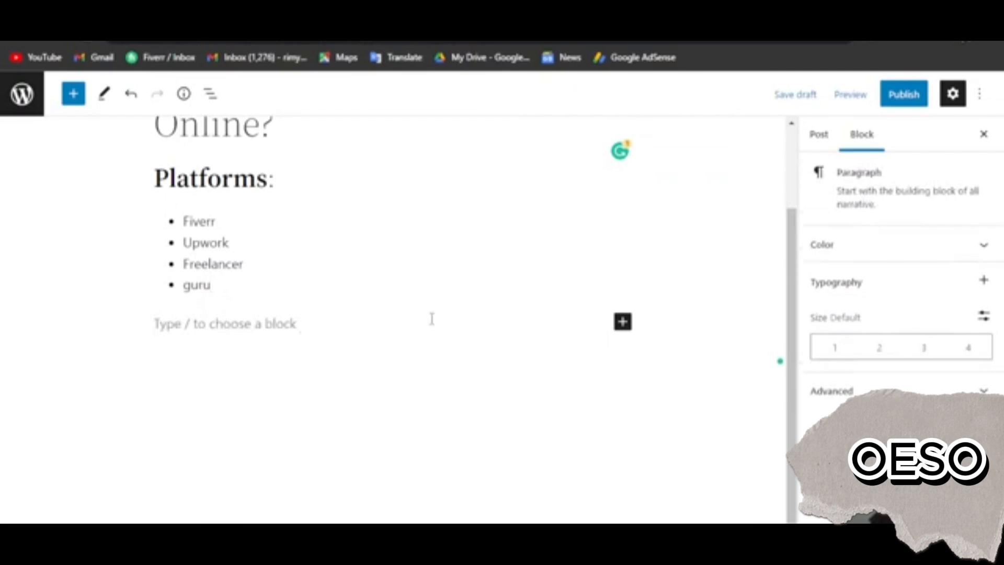
{"action": "left_click", "coordinate": [622, 323]}
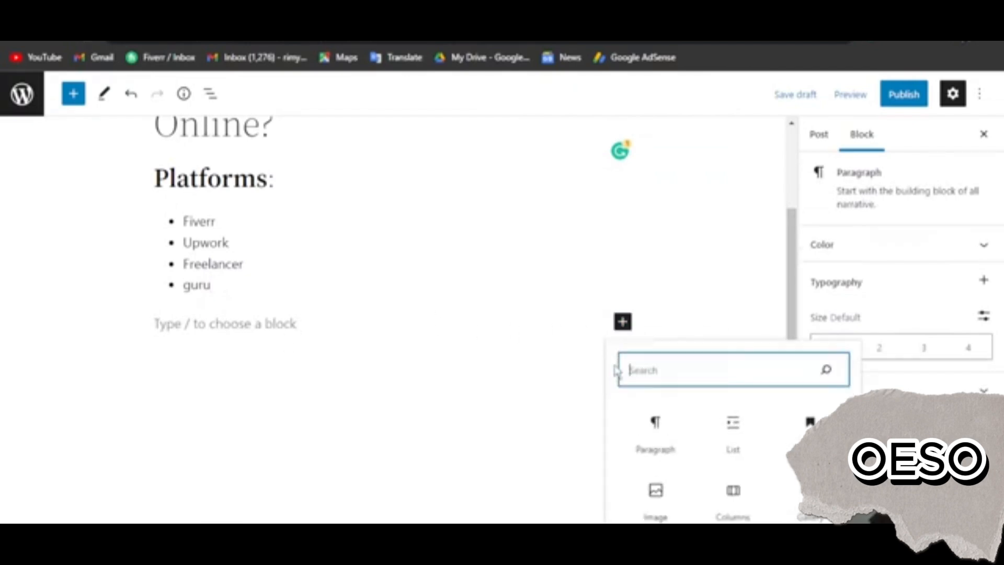
{"action": "left_click", "coordinate": [665, 437]}
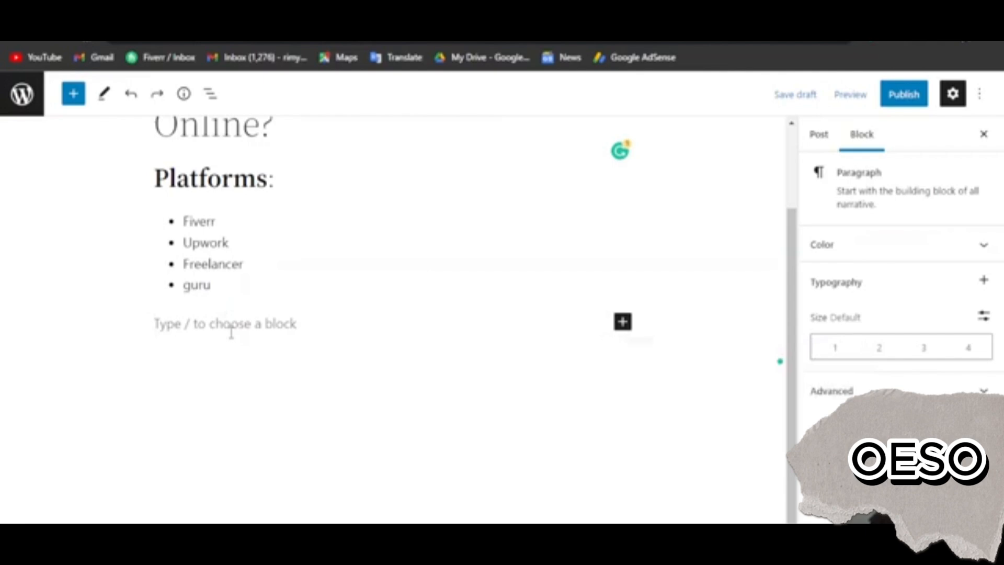
{"action": "type", "text": "Lorem ipsum dolor sit amet, consectetur adipiscing elit, sed do eiusmod tempor incididunt ut labore et dolore magna aliqua. Ut enim ad minim veniam, quis nostrud exercitation ullamco laboris nisi ut aliquip ex ea commodo consequat. Duis aute irure dolor in reprehenderit in voluptate velit esse cillum dolore eu fugiat nulla pariatur. Excepteur sint occaecat cupidatat non proident, sunt in culpa qui officia deserunt mollit anim id est laborum."}
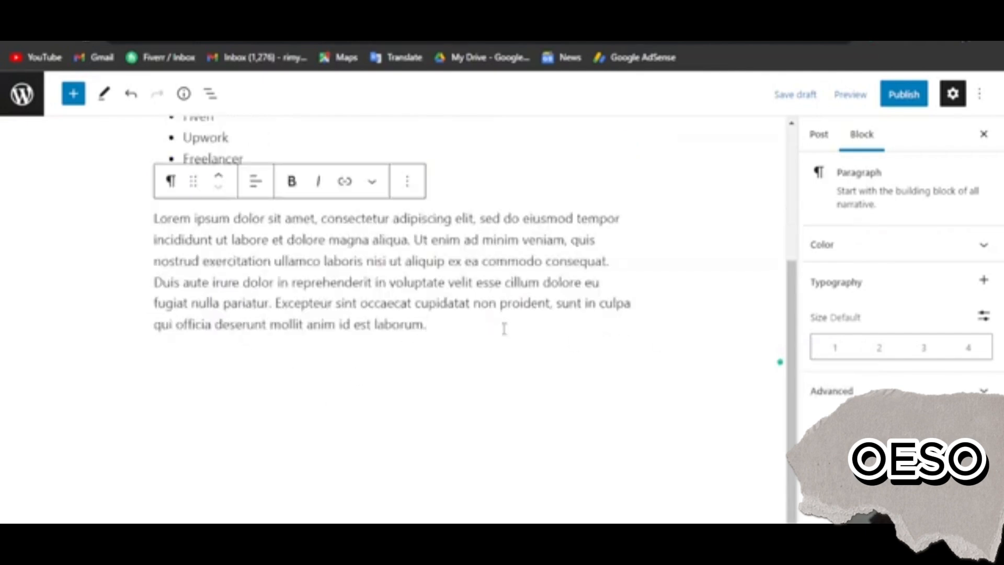
{"action": "left_click", "coordinate": [494, 389]}
{"action": "left_click", "coordinate": [450, 338]}
{"action": "left_click", "coordinate": [343, 403]}
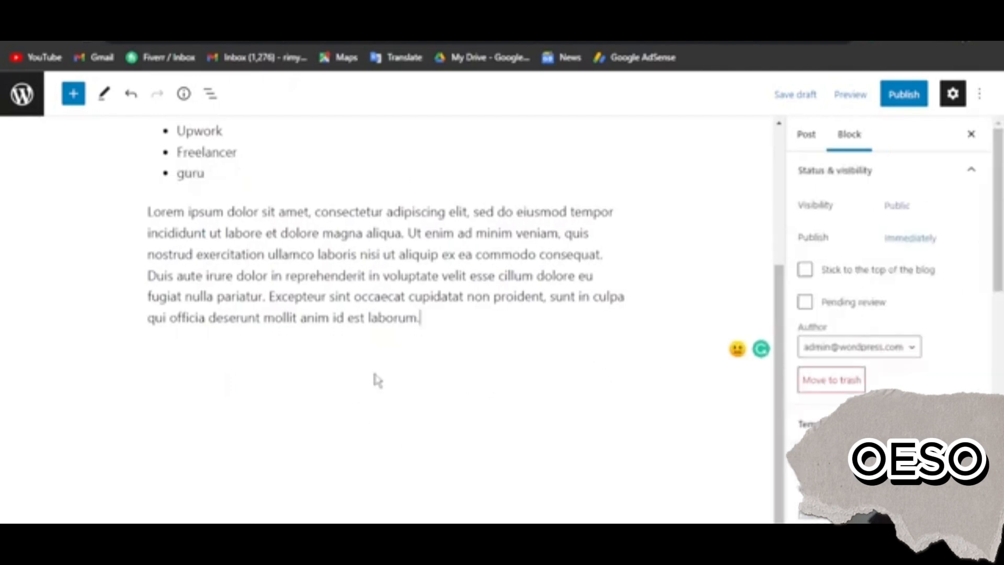
Add a second Paragraph block below the first one with the same "Lorem ipsum" passage
{"action": "left_click", "coordinate": [377, 377]}
{"action": "key", "text": "Return"}
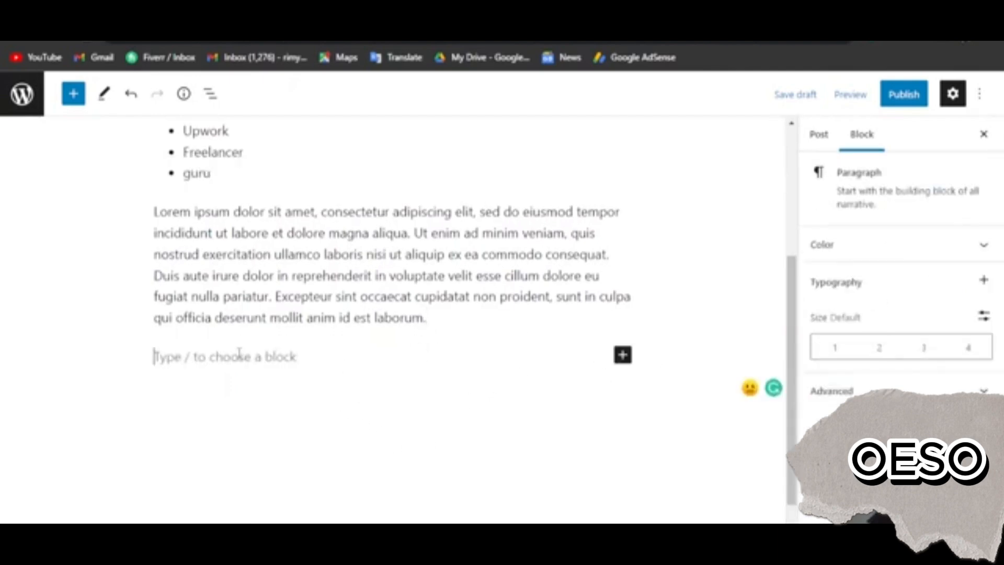
{"action": "left_click", "coordinate": [622, 355]}
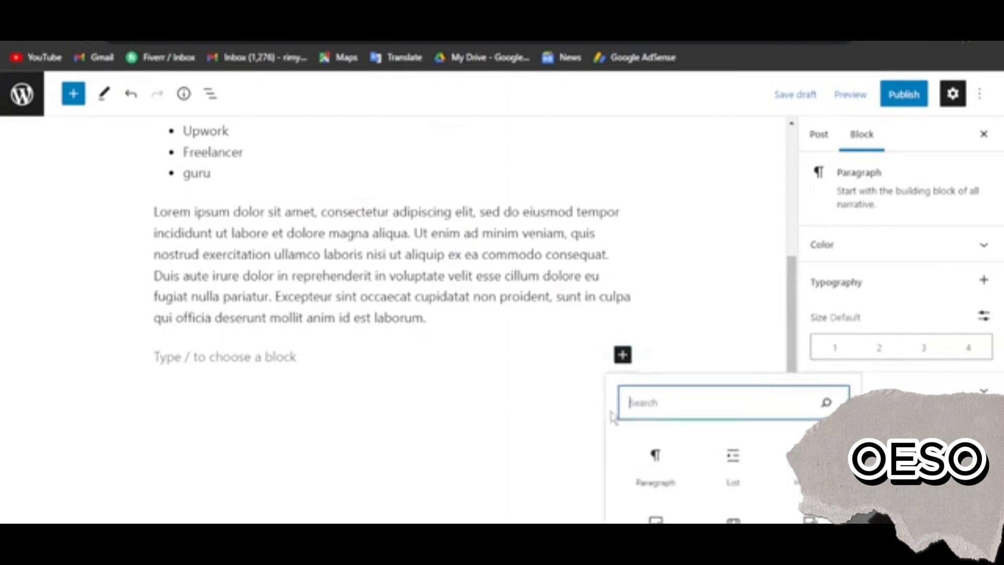
{"action": "left_click", "coordinate": [654, 460]}
{"action": "type", "text": "Lorem ipsum dolor sit amet, consectetur adipiscing elit, sed do eiusmod tempor incididunt ut labore et dolore magna aliqua. Ut enim ad minim veniam, quis nostrud exercitation ullamco laboris nisi ut aliquip ex ea commodo consequat. Duis aute irure dolor in reprehenderit in voluptate velit esse cillum dolore eu fugiat nulla pariatur. Excepteur sint occaecat cupidatat non proident, sunt in culpa qui officia deserunt mollit anim id est laborum."}
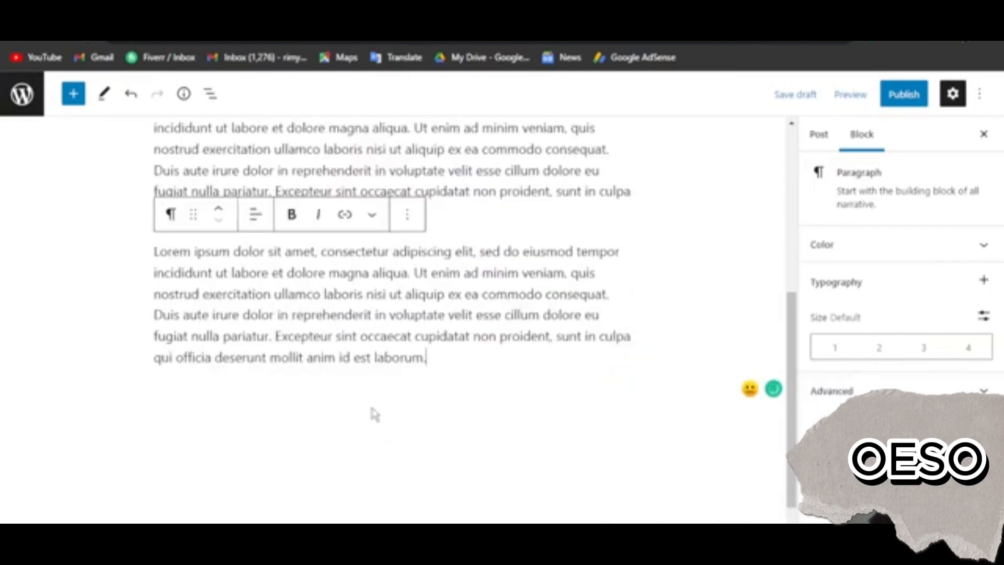
Add an Image block below the second paragraph and upload the BrainX Solutions logo into it
{"action": "scroll", "coordinate": [169, 361], "scroll_direction": "down", "scroll_amount": 1}
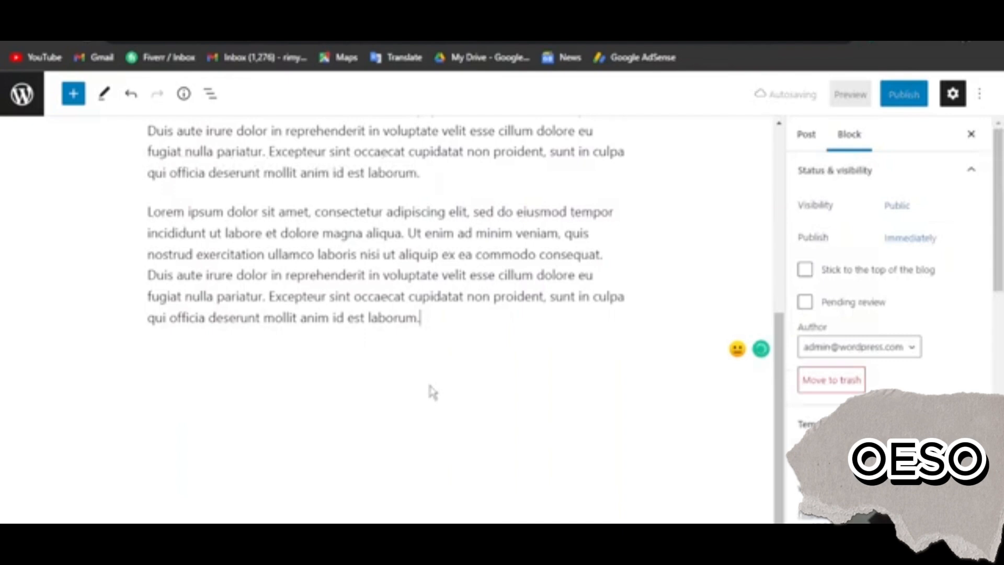
{"action": "key", "text": "Return"}
{"action": "left_click", "coordinate": [621, 357]}
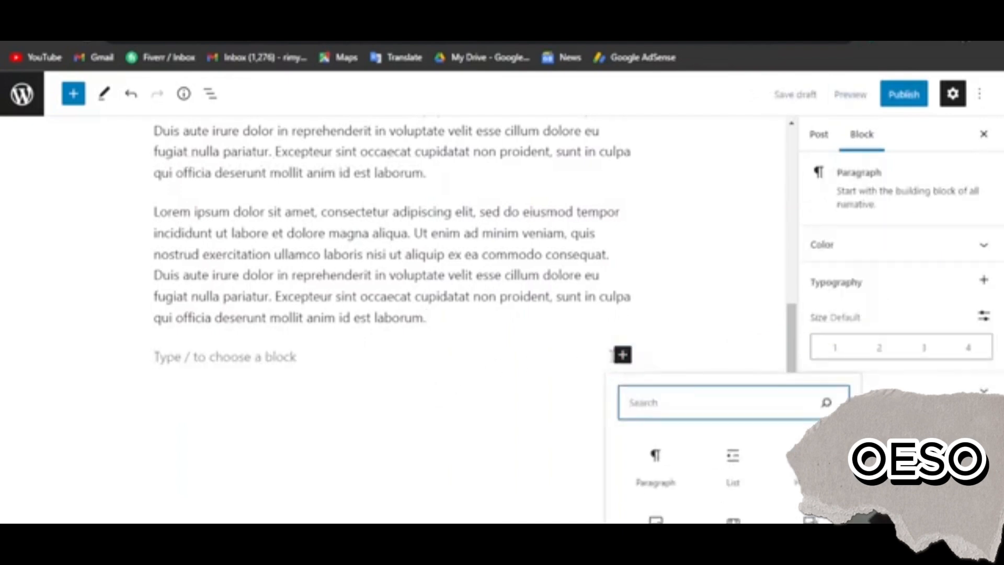
{"action": "scroll", "coordinate": [613, 375], "scroll_direction": "down", "scroll_amount": 1}
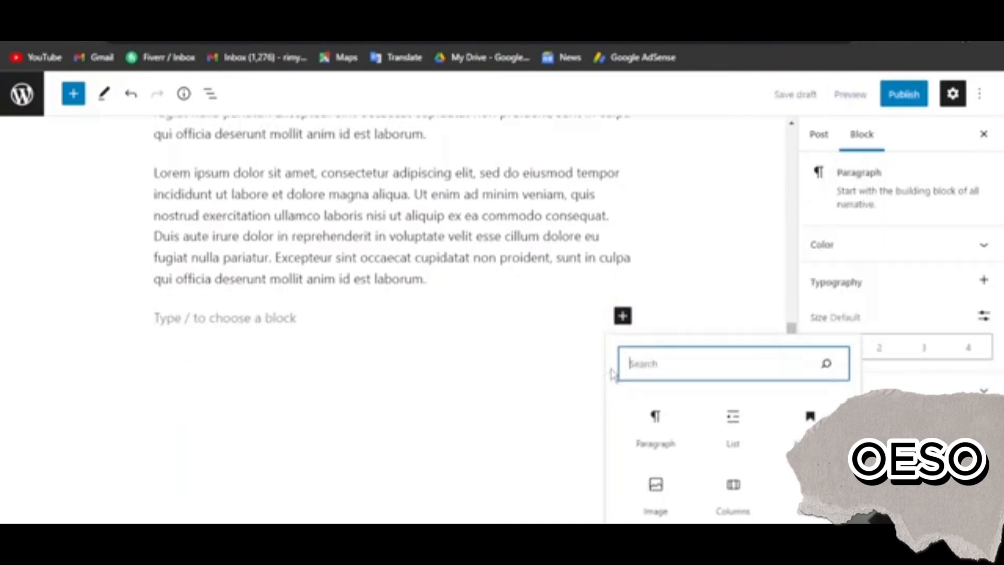
{"action": "left_click", "coordinate": [654, 488]}
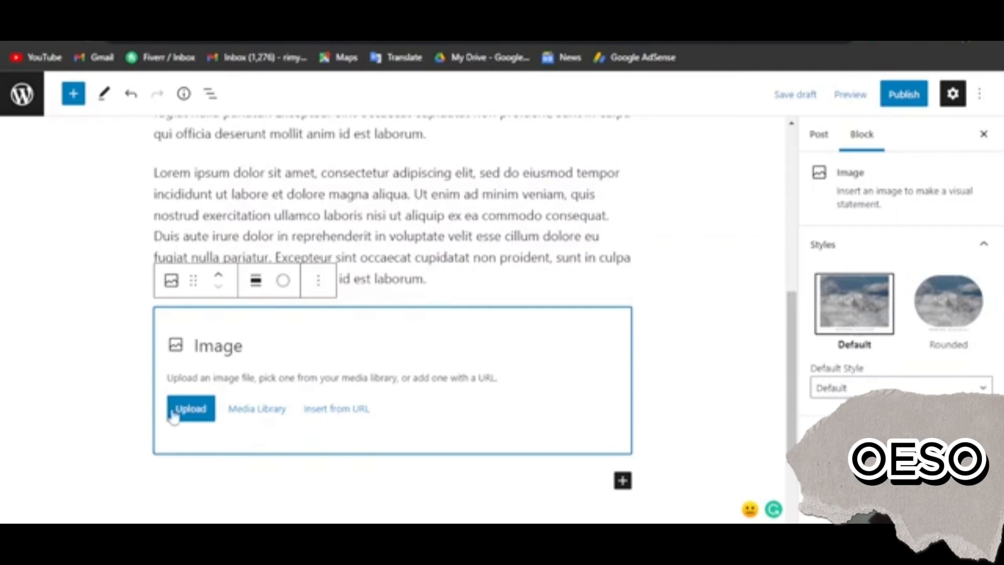
{"action": "left_click", "coordinate": [192, 411]}
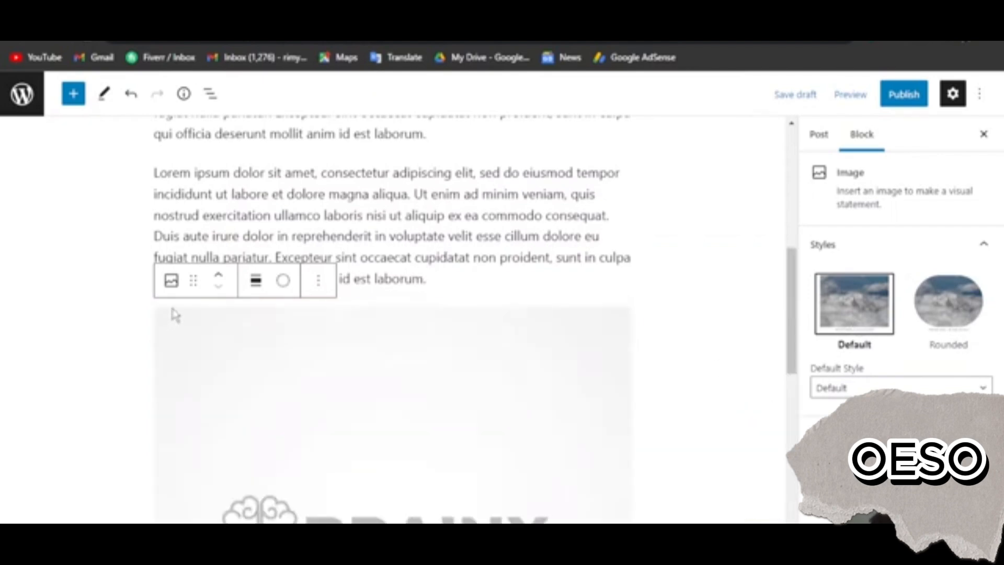
{"action": "left_click", "coordinate": [338, 335]}
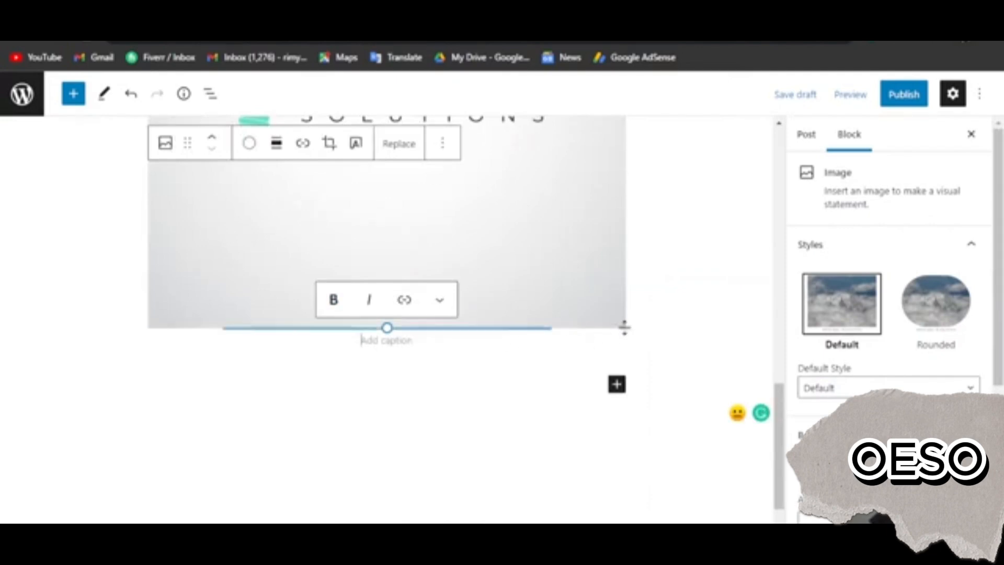
Apply the Rounded style to the logo image and review the post's content from title to image
{"action": "scroll", "coordinate": [623, 328], "scroll_direction": "up", "scroll_amount": 4}
{"action": "left_click", "coordinate": [934, 306]}
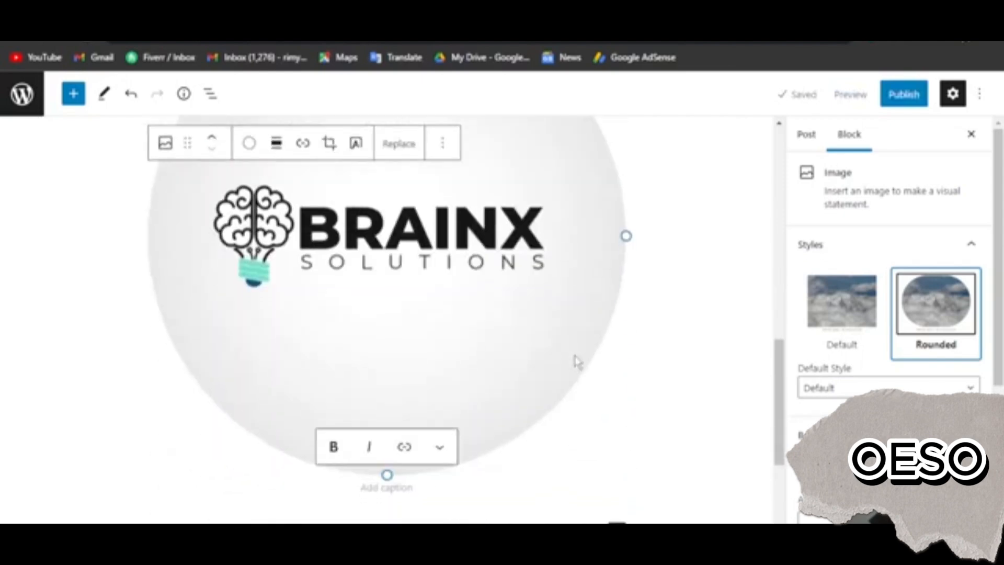
{"action": "left_click", "coordinate": [850, 324]}
{"action": "left_click", "coordinate": [922, 325]}
{"action": "scroll", "coordinate": [589, 425], "scroll_direction": "up", "scroll_amount": 10}
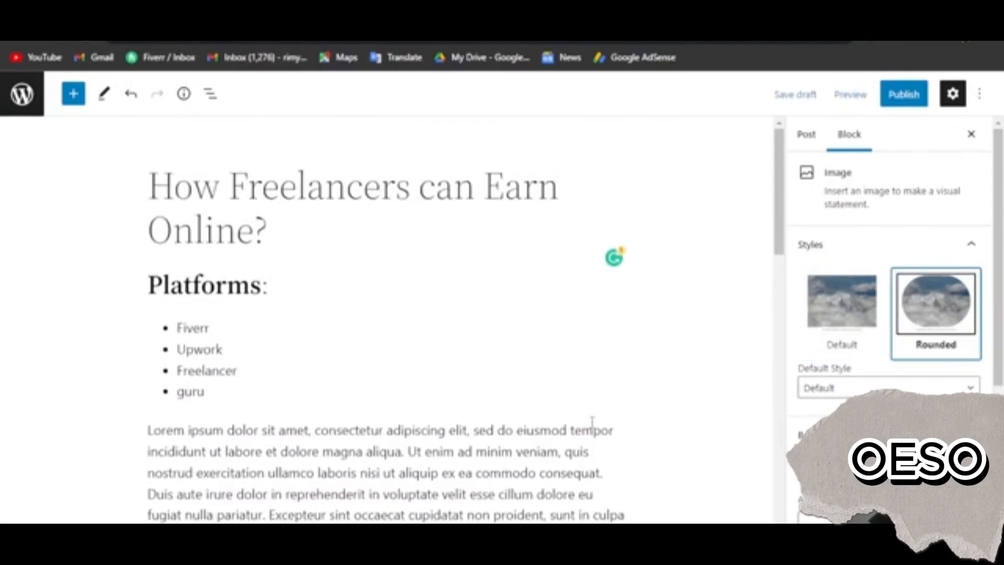
{"action": "scroll", "coordinate": [592, 427], "scroll_direction": "down", "scroll_amount": 7}
{"action": "scroll", "coordinate": [592, 428], "scroll_direction": "down", "scroll_amount": 8}
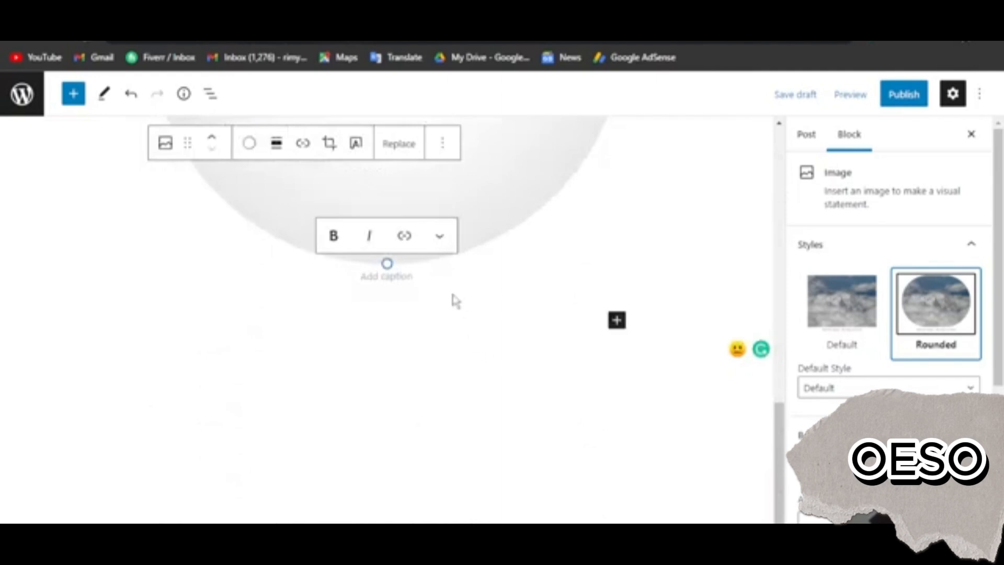
Caption the logo image "Logo Design" and make the caption bold
{"action": "left_click", "coordinate": [398, 283]}
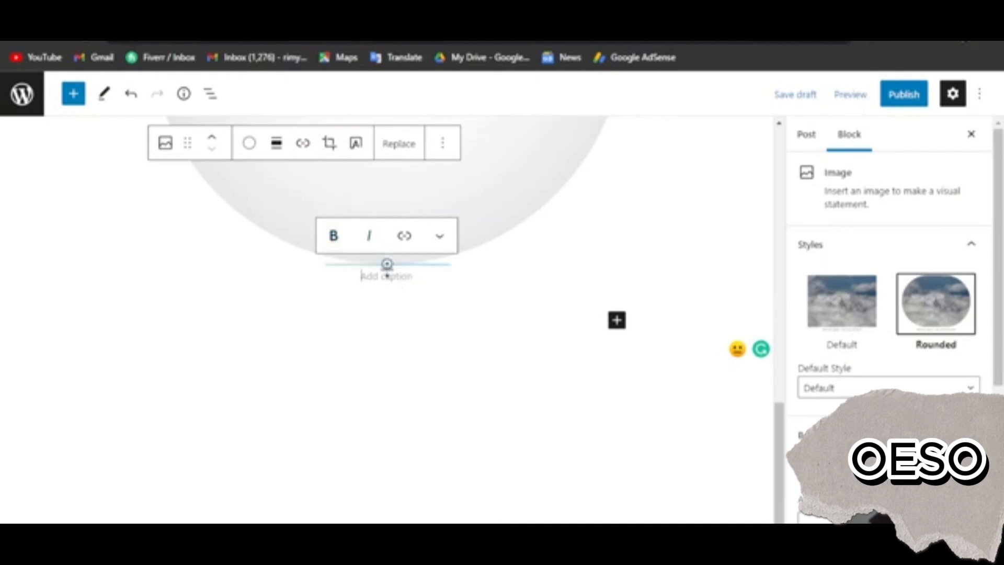
{"action": "type", "text": "4"}
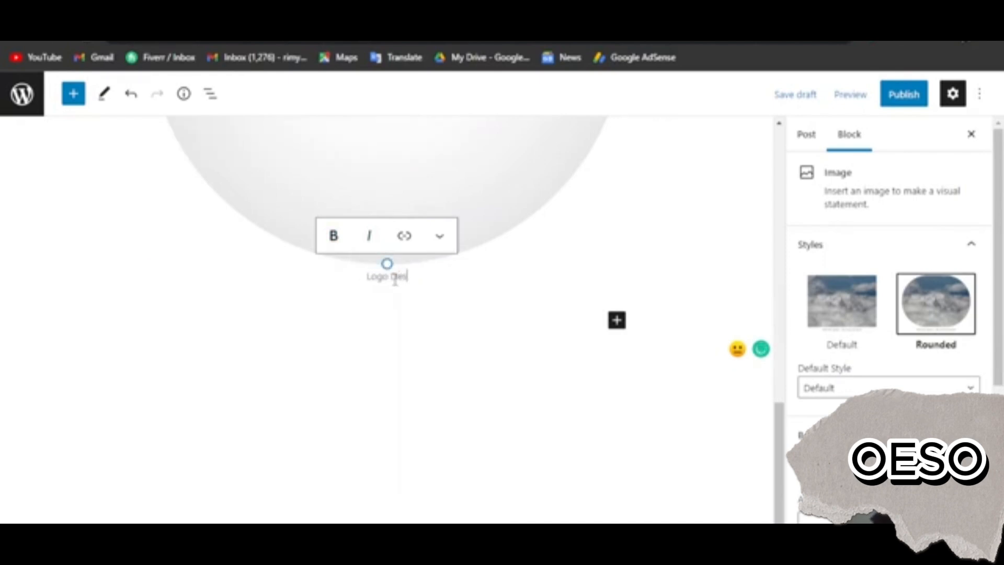
{"action": "type", "text": "ogo Design"}
{"action": "double_click", "coordinate": [395, 277]}
{"action": "triple_click", "coordinate": [374, 275]}
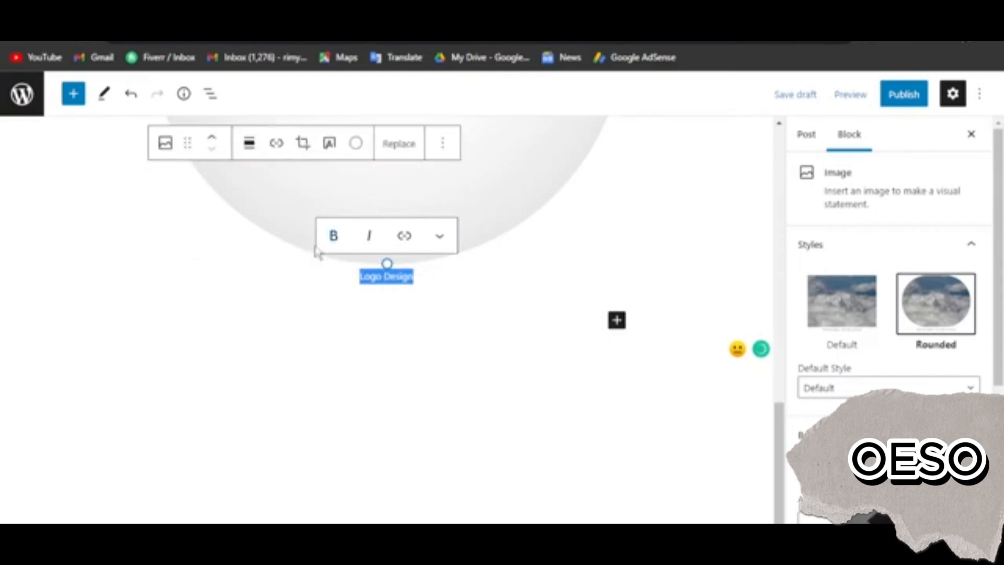
{"action": "left_click", "coordinate": [334, 237]}
{"action": "left_click", "coordinate": [441, 282]}
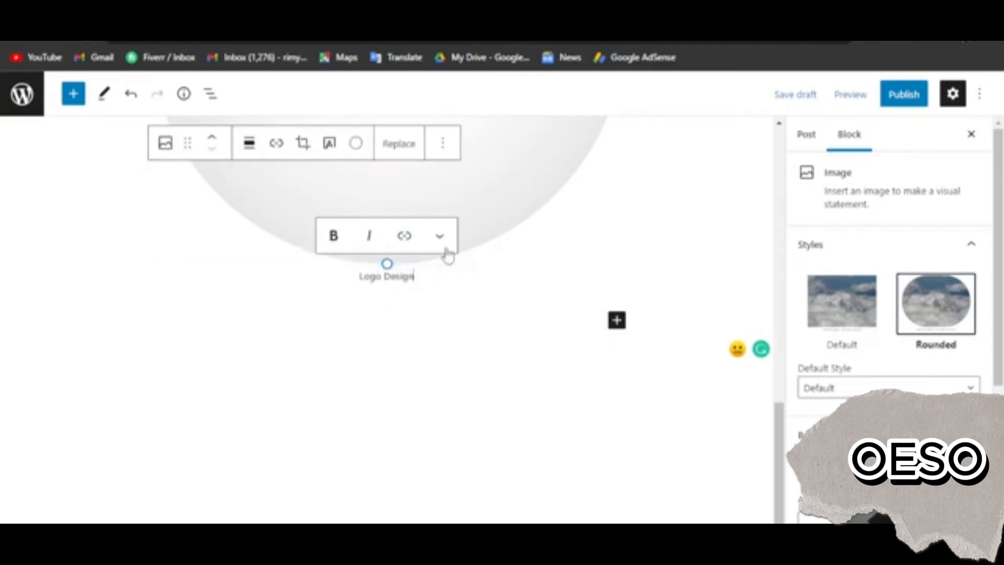
Add a Columns block below the captioned logo image and give it the 33 / 33 / 33 layout
{"action": "left_click", "coordinate": [440, 237]}
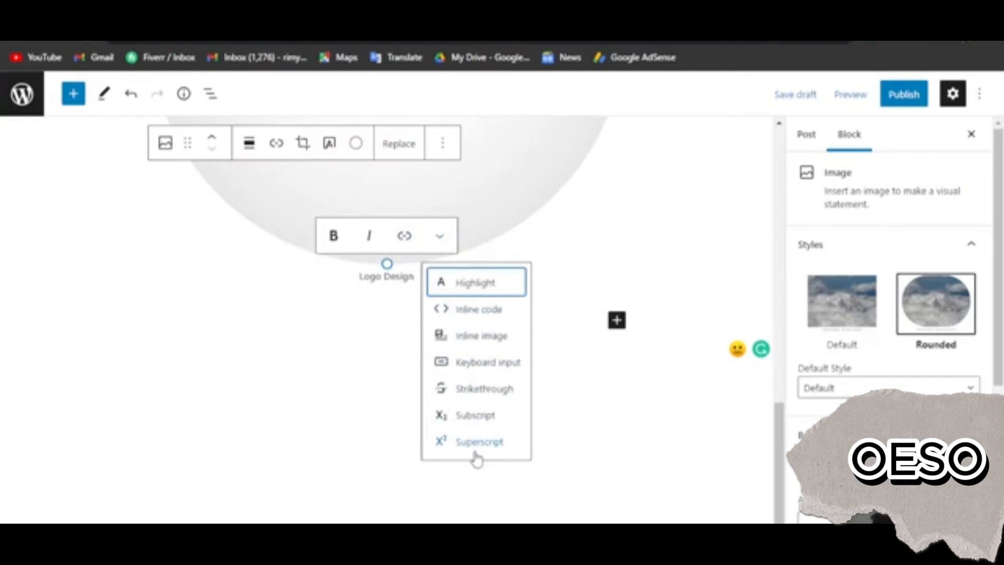
{"action": "left_click", "coordinate": [345, 425]}
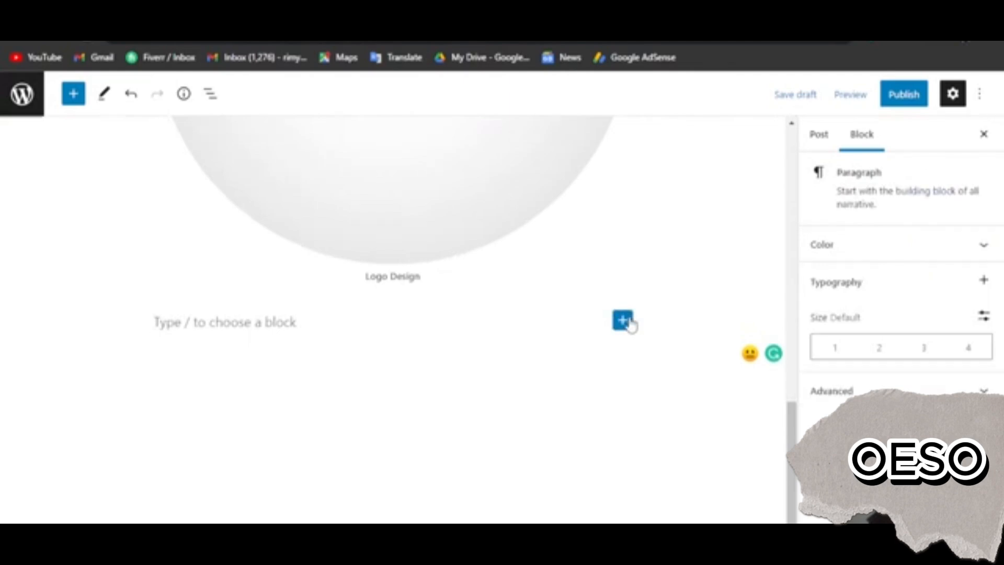
{"action": "left_click", "coordinate": [622, 321]}
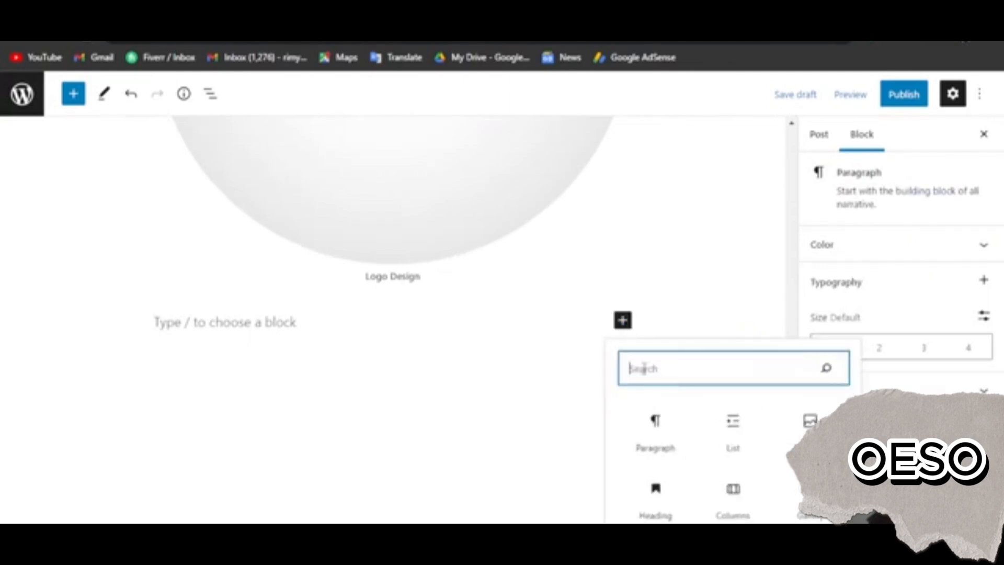
{"action": "left_click", "coordinate": [733, 495]}
{"action": "scroll", "coordinate": [209, 282], "scroll_direction": "down", "scroll_amount": 4}
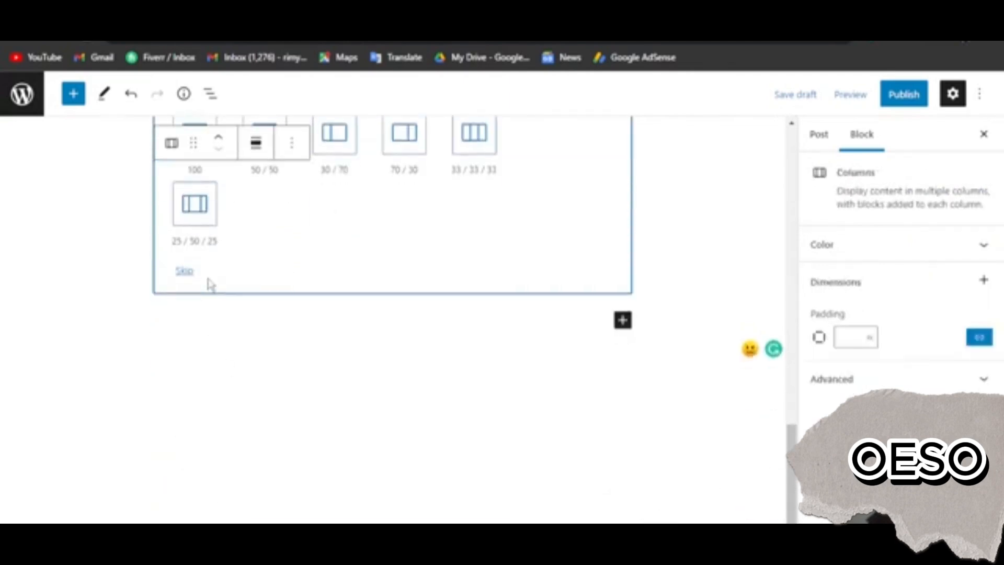
{"action": "scroll", "coordinate": [235, 312], "scroll_direction": "up", "scroll_amount": 1}
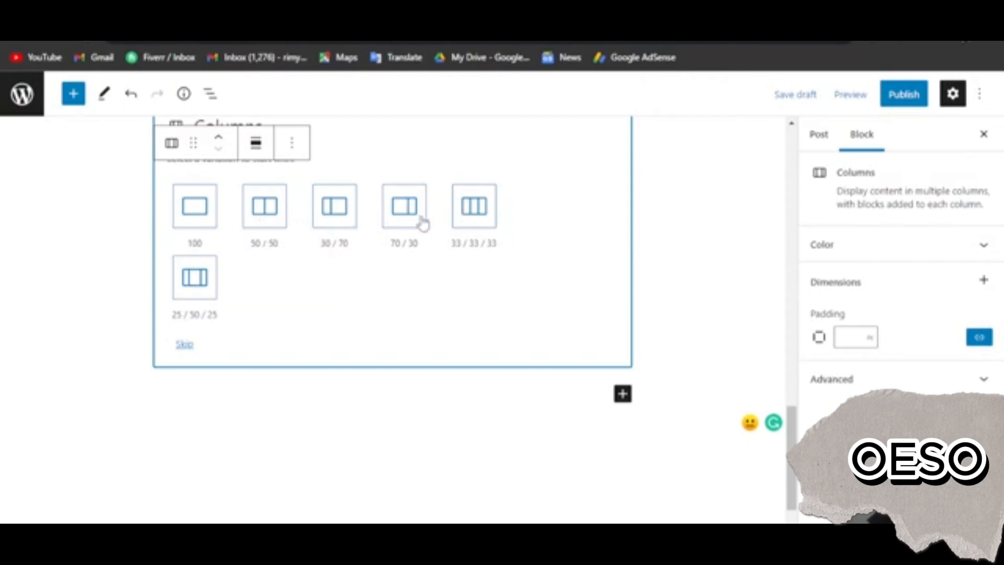
{"action": "left_click", "coordinate": [486, 226]}
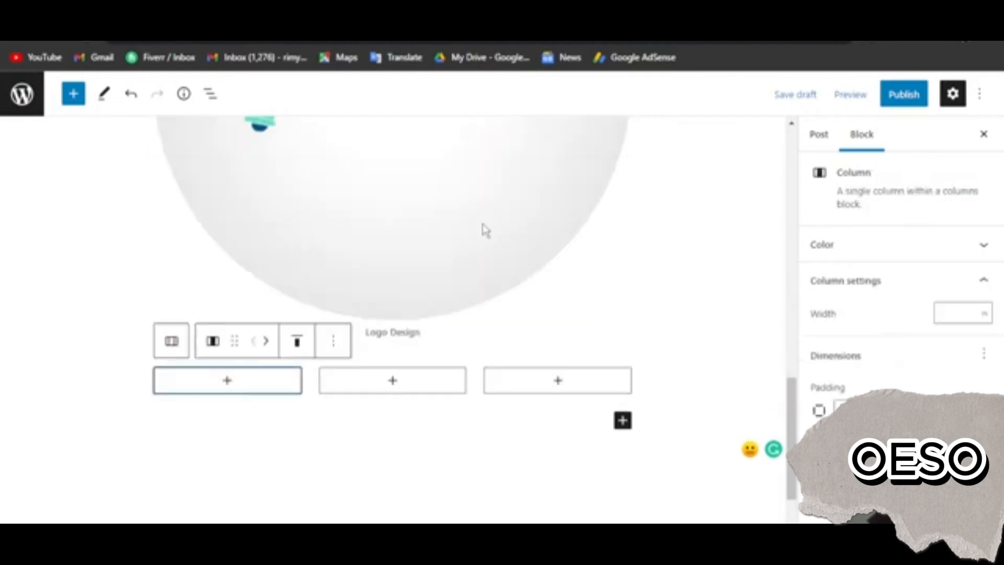
Add a Paragraph block in the first of the three columns and fill it with the "Lorem ipsum" passage
{"action": "left_click", "coordinate": [245, 382]}
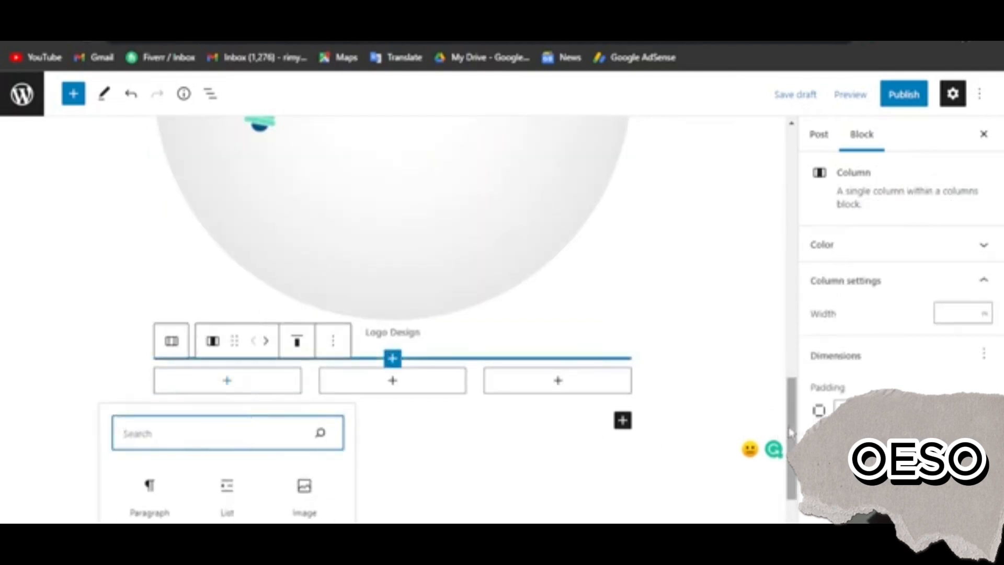
{"action": "scroll", "coordinate": [790, 432], "scroll_direction": "down", "scroll_amount": 2}
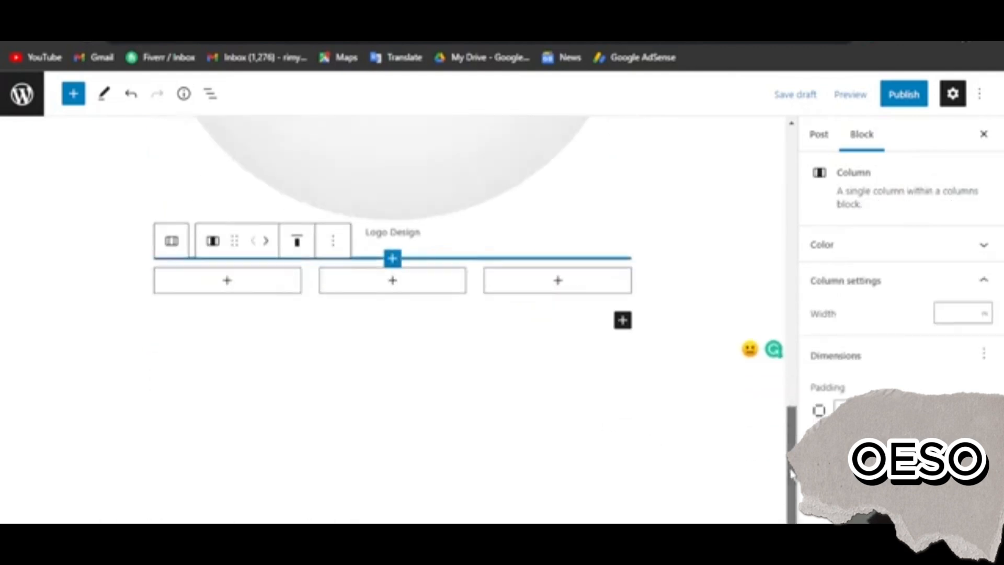
{"action": "left_click", "coordinate": [197, 286]}
{"action": "left_click", "coordinate": [183, 361]}
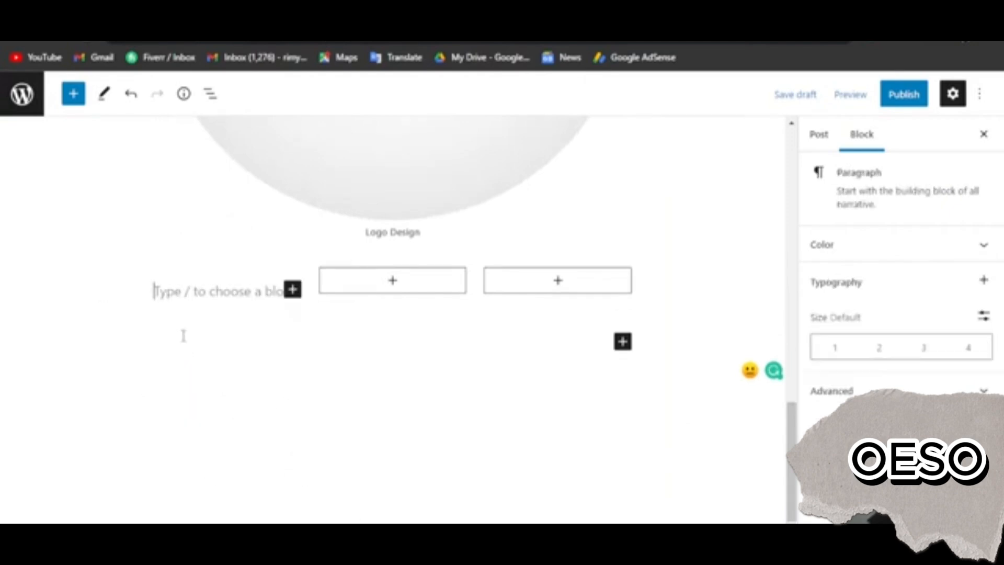
{"action": "key", "text": "ctrl+v"}
{"action": "scroll", "coordinate": [447, 319], "scroll_direction": "up", "scroll_amount": 12}
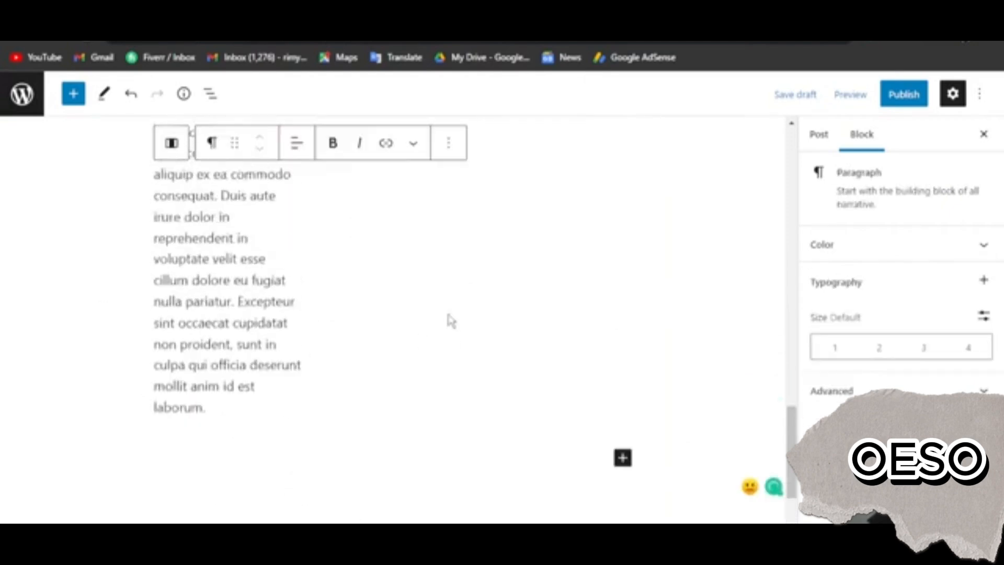
{"action": "scroll", "coordinate": [418, 348], "scroll_direction": "down", "scroll_amount": 4}
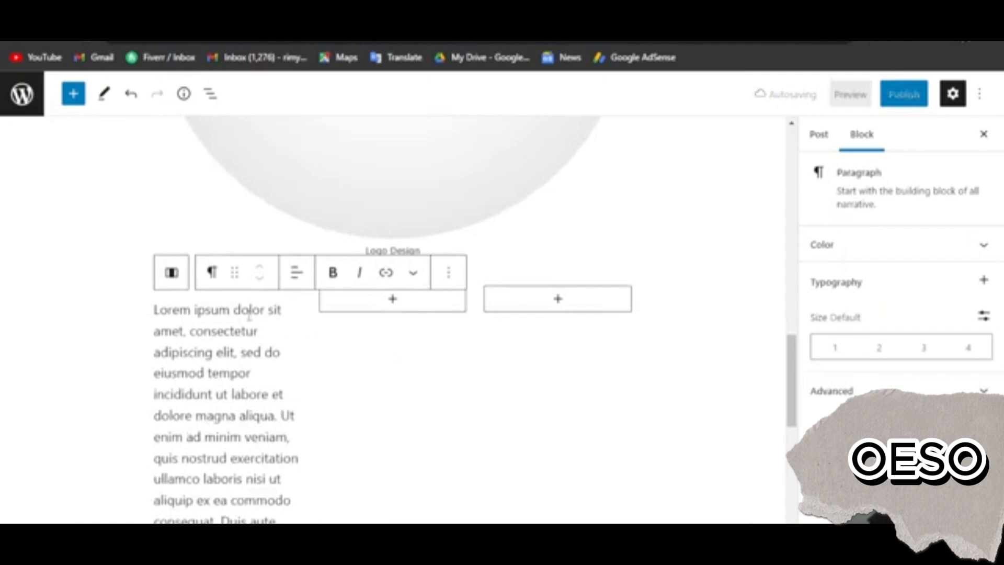
Try center and right text alignment on the first column's paragraph, then leave it centered
{"action": "left_click", "coordinate": [296, 272]}
{"action": "left_click", "coordinate": [329, 346]}
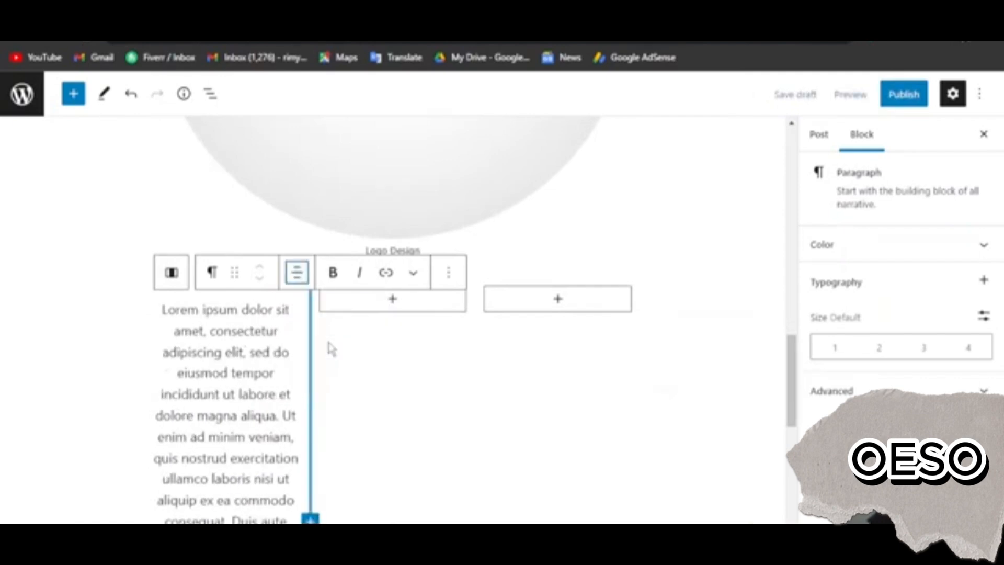
{"action": "left_click", "coordinate": [298, 284]}
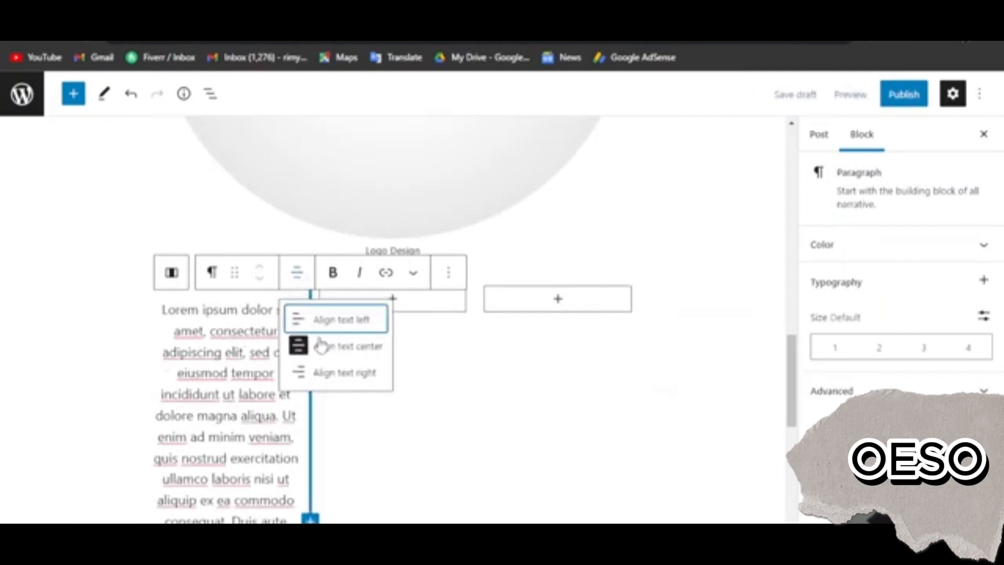
{"action": "left_click", "coordinate": [331, 373]}
{"action": "left_click", "coordinate": [307, 285]}
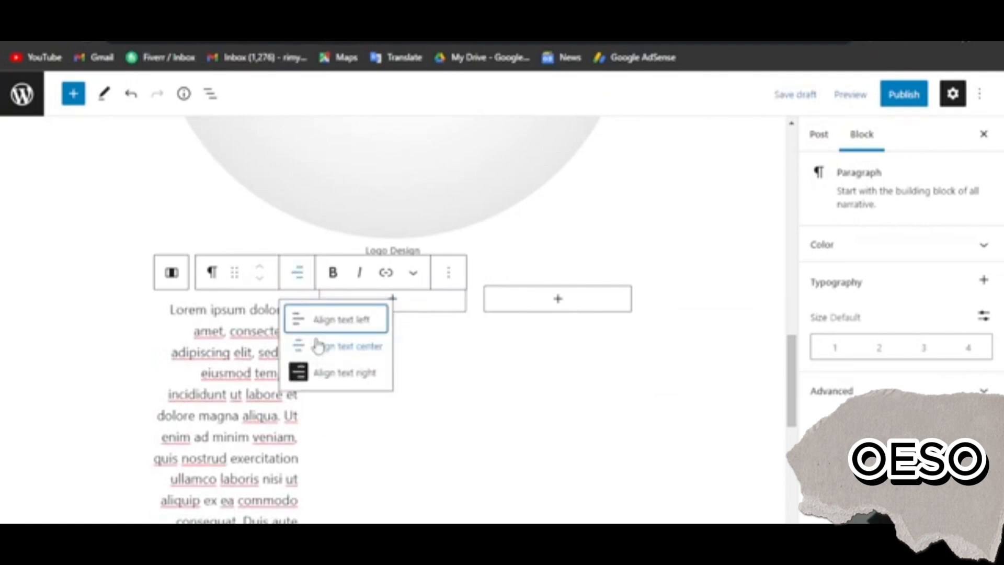
{"action": "left_click", "coordinate": [321, 345]}
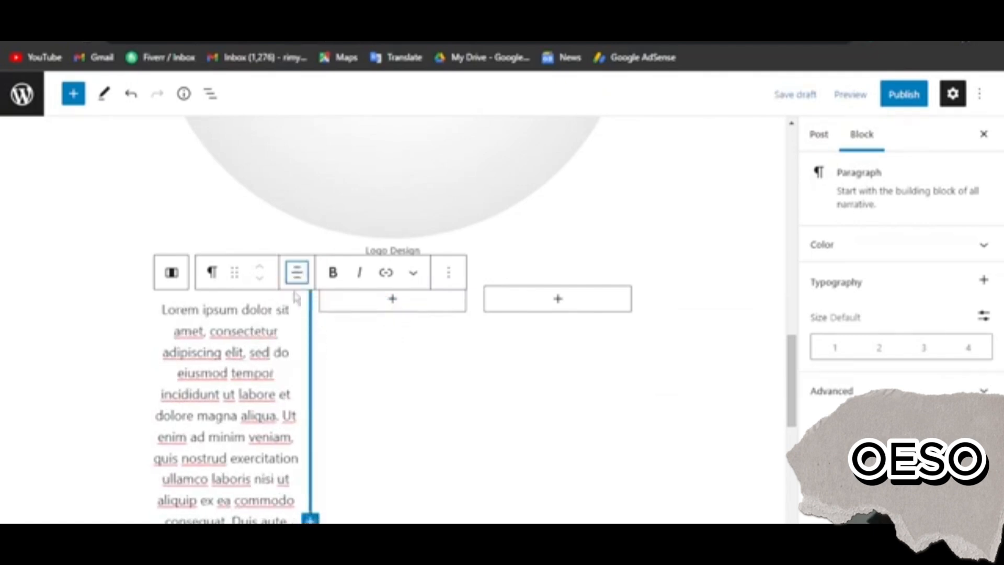
Transform the first column's paragraph into a Quote block and apply the style with large italic text
{"action": "left_click", "coordinate": [236, 274]}
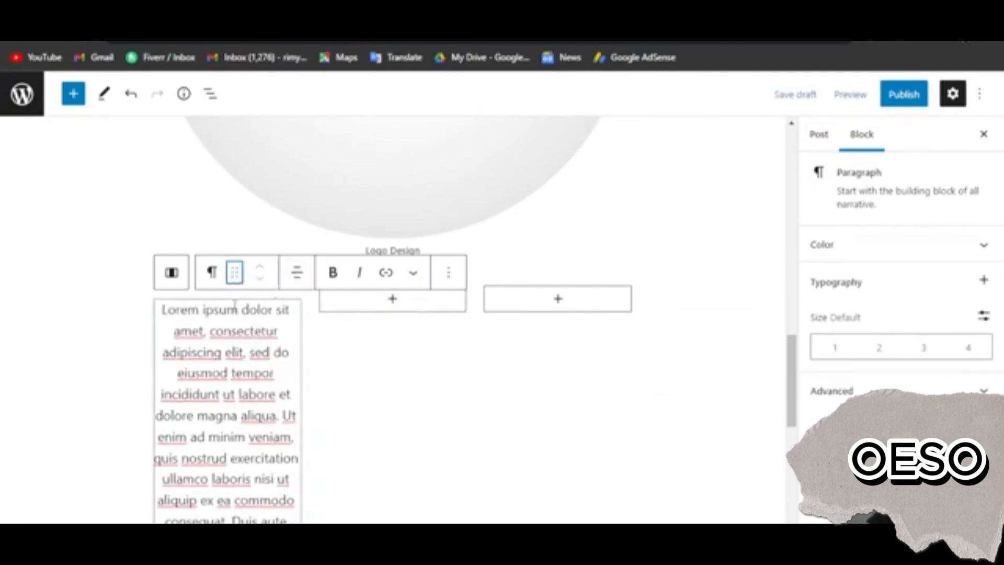
{"action": "left_click", "coordinate": [211, 277]}
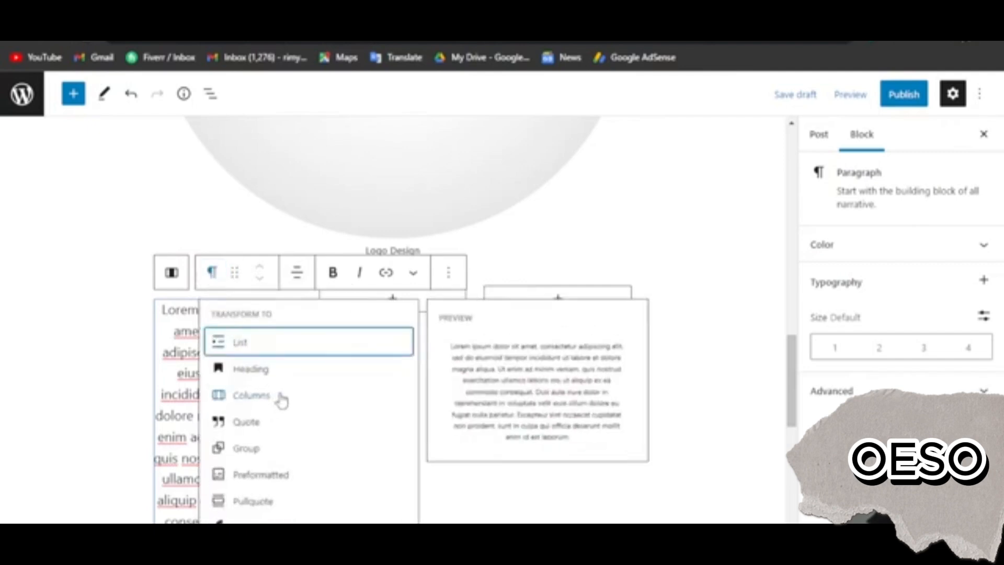
{"action": "left_click", "coordinate": [260, 430]}
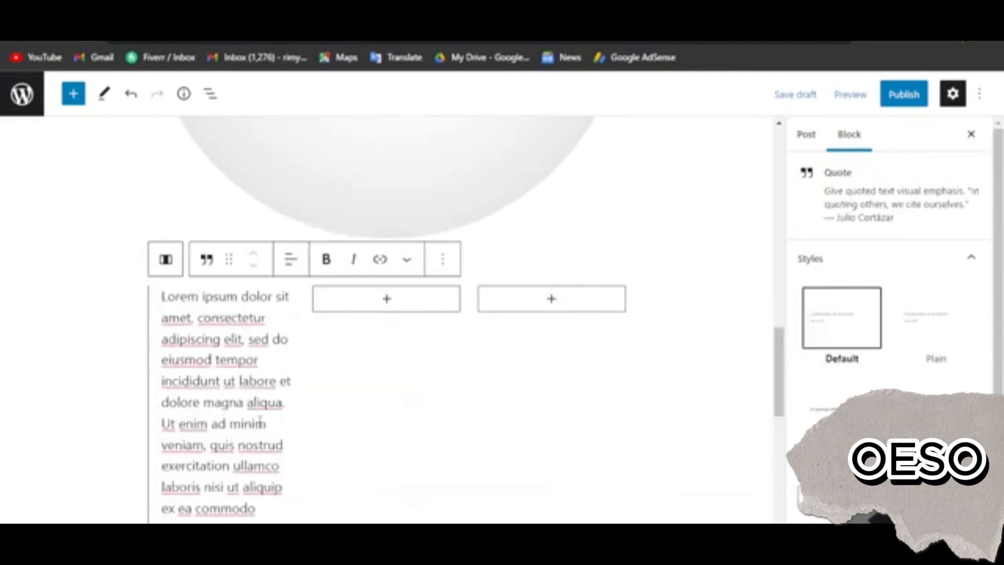
{"action": "left_click", "coordinate": [207, 259]}
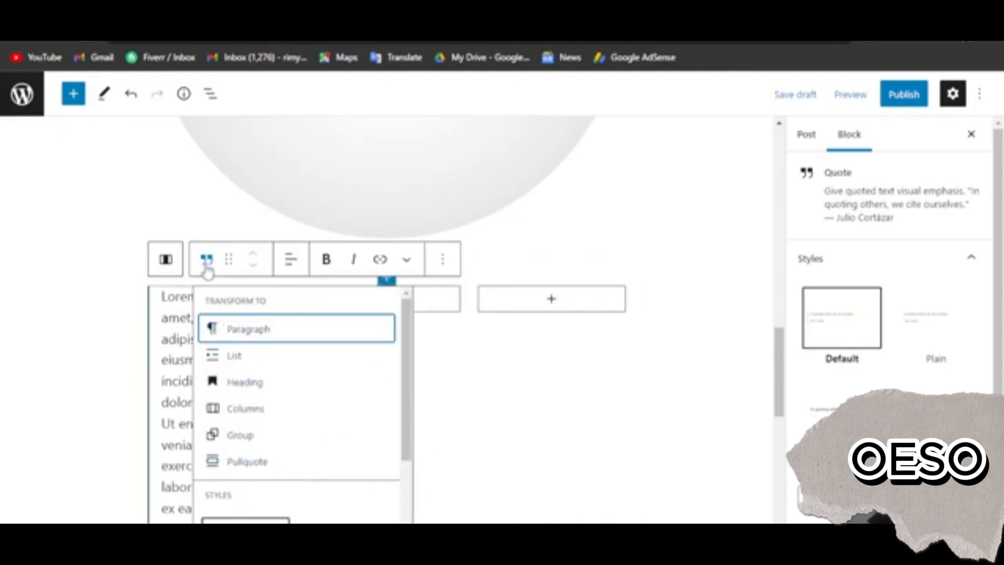
{"action": "scroll", "coordinate": [340, 366], "scroll_direction": "down", "scroll_amount": 3}
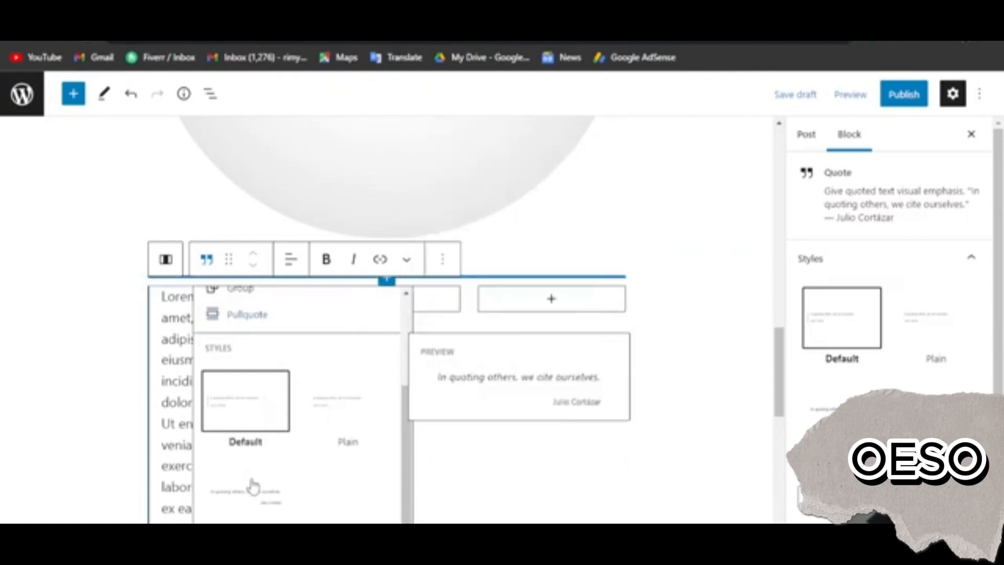
{"action": "left_click", "coordinate": [255, 499]}
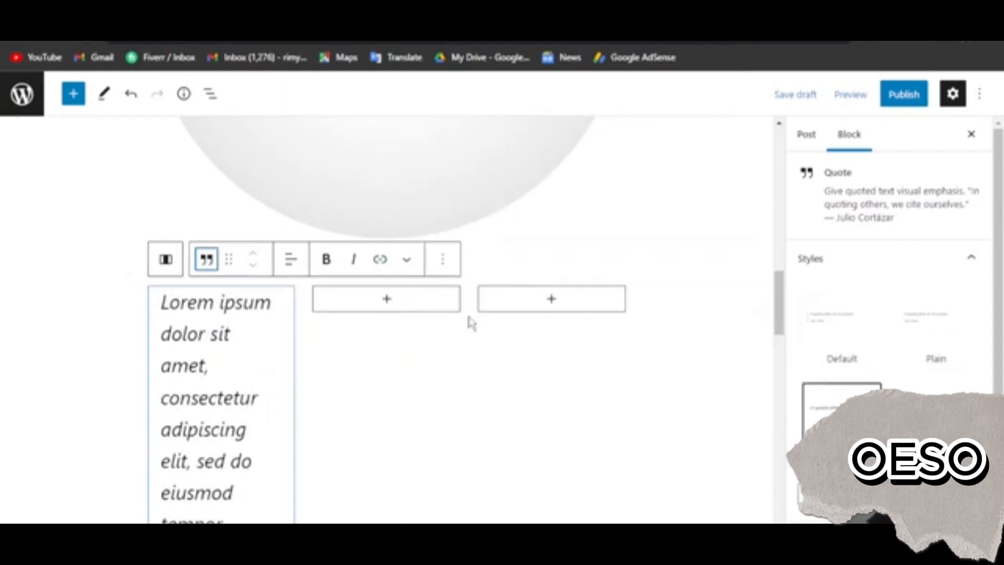
Add a Paragraph block with the "Lorem ipsum" passage in the middle column and transform it into a Verse block
{"action": "left_click", "coordinate": [385, 301]}
{"action": "left_click", "coordinate": [385, 299]}
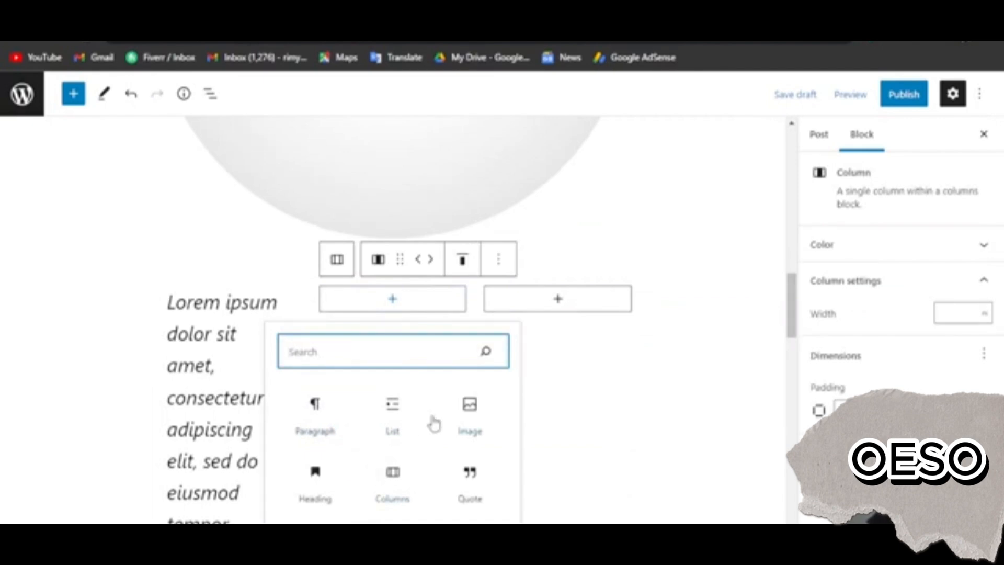
{"action": "left_click", "coordinate": [324, 416]}
{"action": "key", "text": "ctrl+v"}
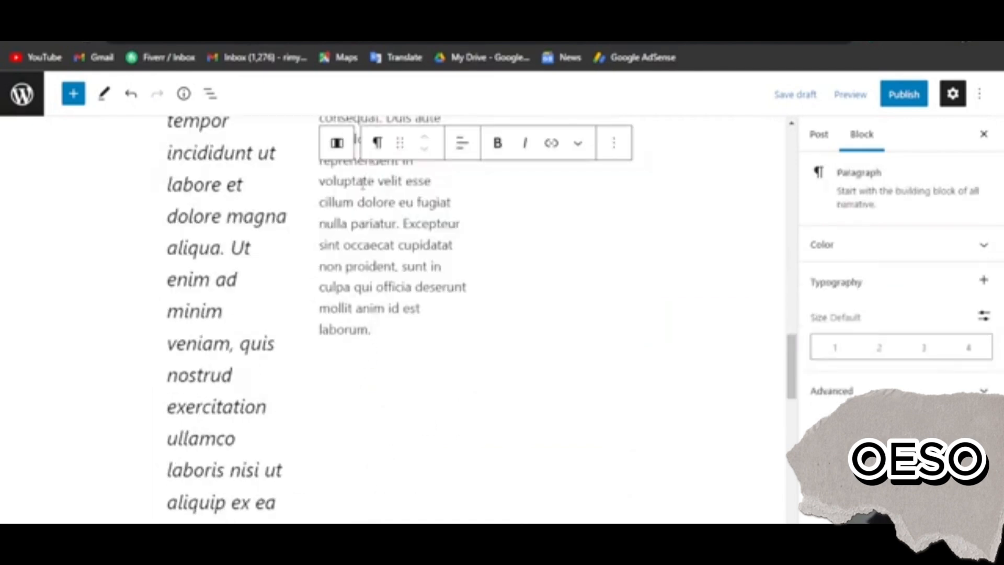
{"action": "scroll", "coordinate": [380, 268], "scroll_direction": "up", "scroll_amount": 8}
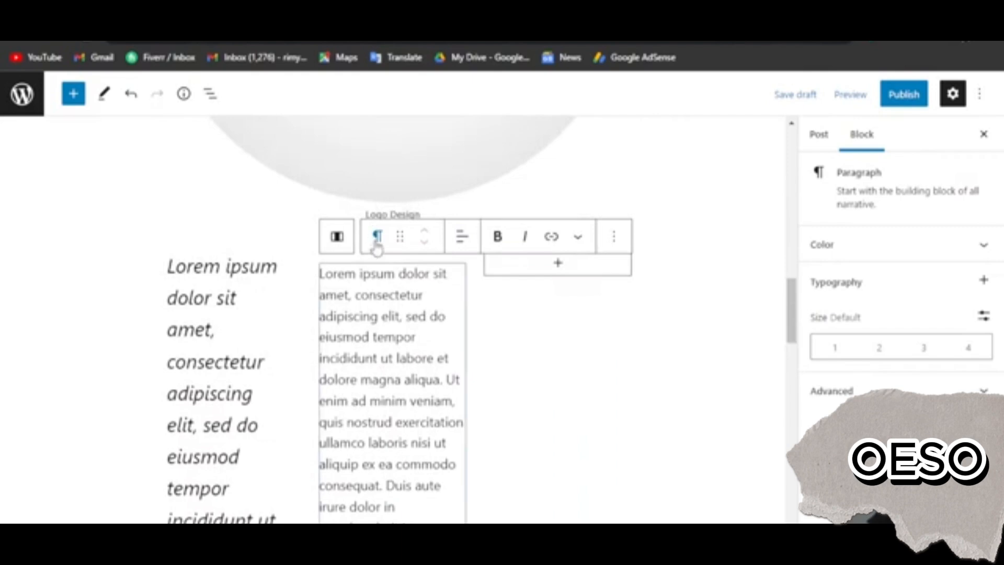
{"action": "left_click", "coordinate": [377, 236]}
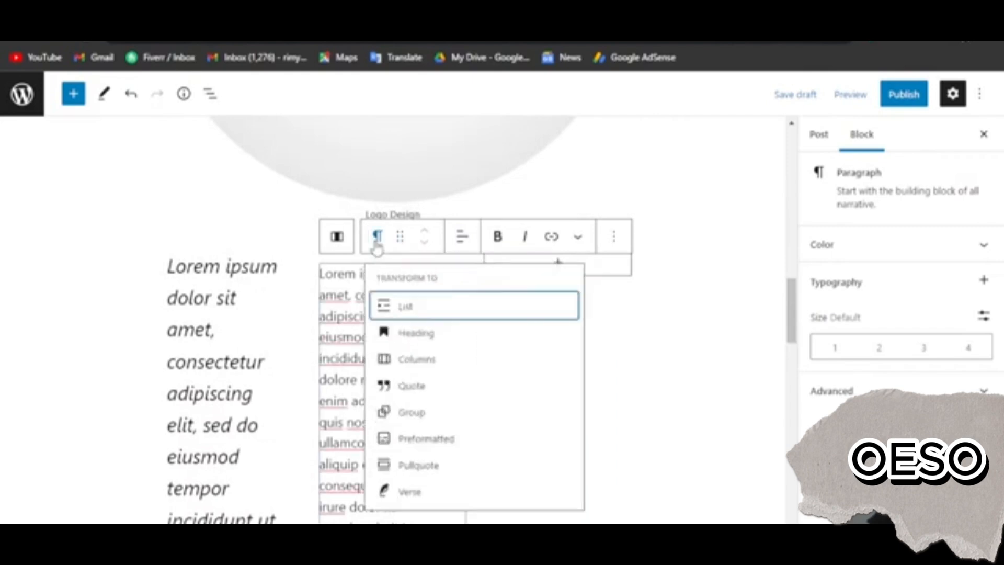
{"action": "left_click", "coordinate": [420, 494]}
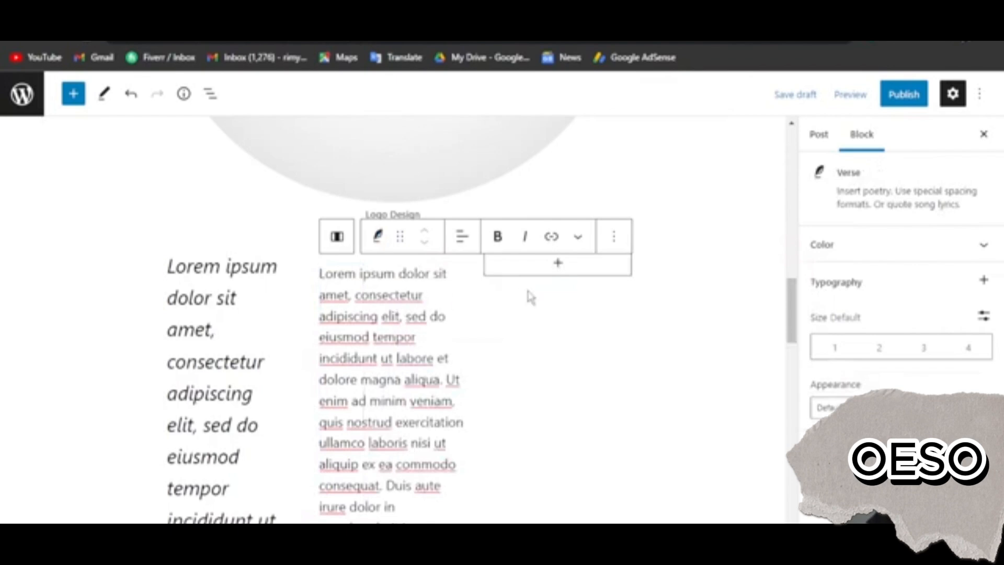
Add a Paragraph block with the same "Lorem ipsum" passage in the third column
{"action": "left_click", "coordinate": [559, 264]}
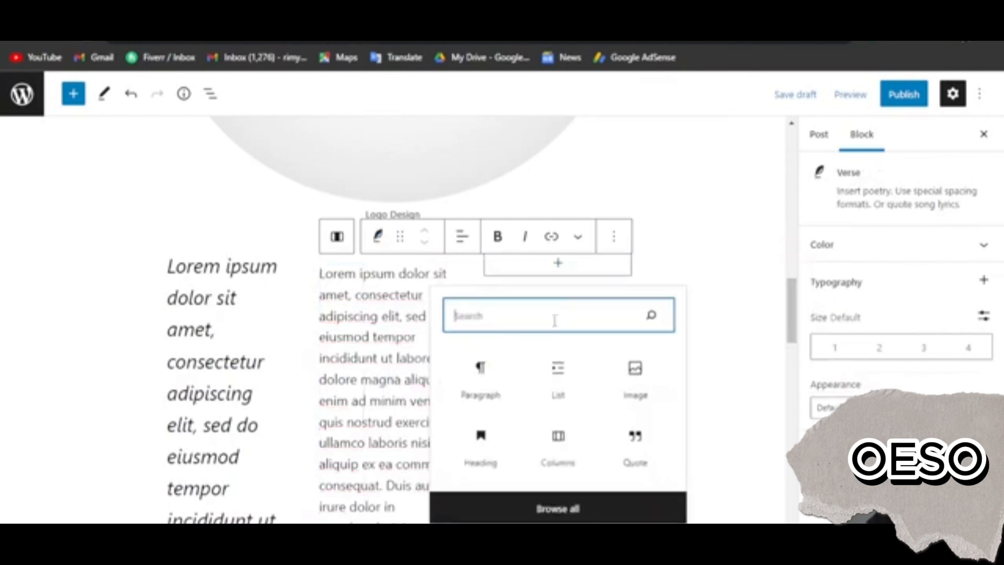
{"action": "left_click", "coordinate": [479, 368]}
{"action": "type", "text": "Lorem ipsum dolor sit amet, consectetur adipiscing elit, sed do eiusmod tempor incididunt ut labore et dolore magna aliqua. Ut enim ad minim veniam, quis nostrud exercitation ullamco laboris nisi ut aliquip ex ea commodo consequat. Duis aute irure dolor in reprehenderit in voluptate velit esse cillum dolore eu fugiat nulla pariatur. Excepteur sint occaecat cupidatat non proident, sunt in culpa qui officia deserunt mollit anim id est laborum."}
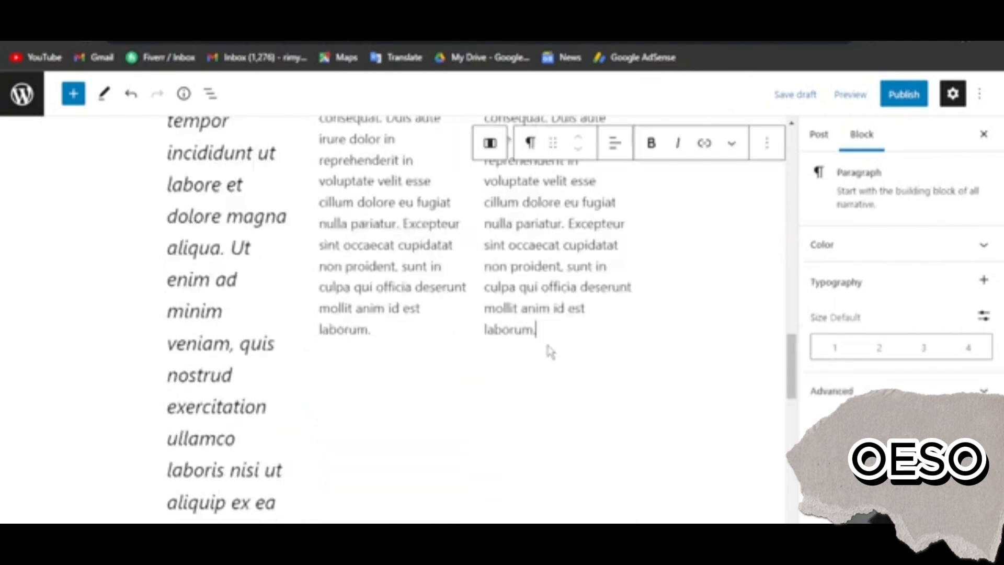
{"action": "left_click", "coordinate": [639, 353]}
Transform the Quote block in the first column back into a Paragraph block and check the three columns
{"action": "scroll", "coordinate": [640, 354], "scroll_direction": "up", "scroll_amount": 10}
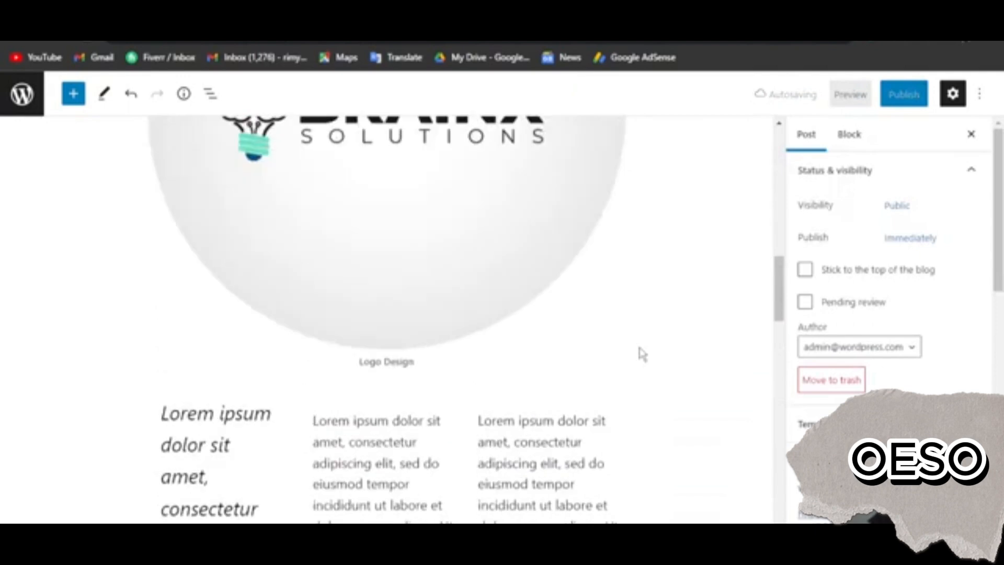
{"action": "scroll", "coordinate": [641, 352], "scroll_direction": "down", "scroll_amount": 15}
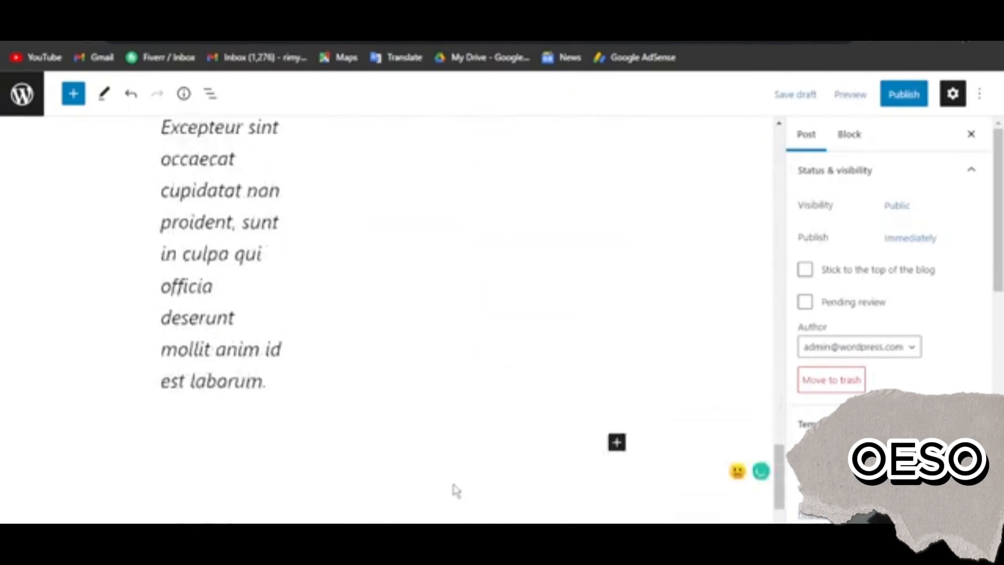
{"action": "scroll", "coordinate": [455, 489], "scroll_direction": "down", "scroll_amount": 2}
{"action": "scroll", "coordinate": [398, 449], "scroll_direction": "up", "scroll_amount": 9}
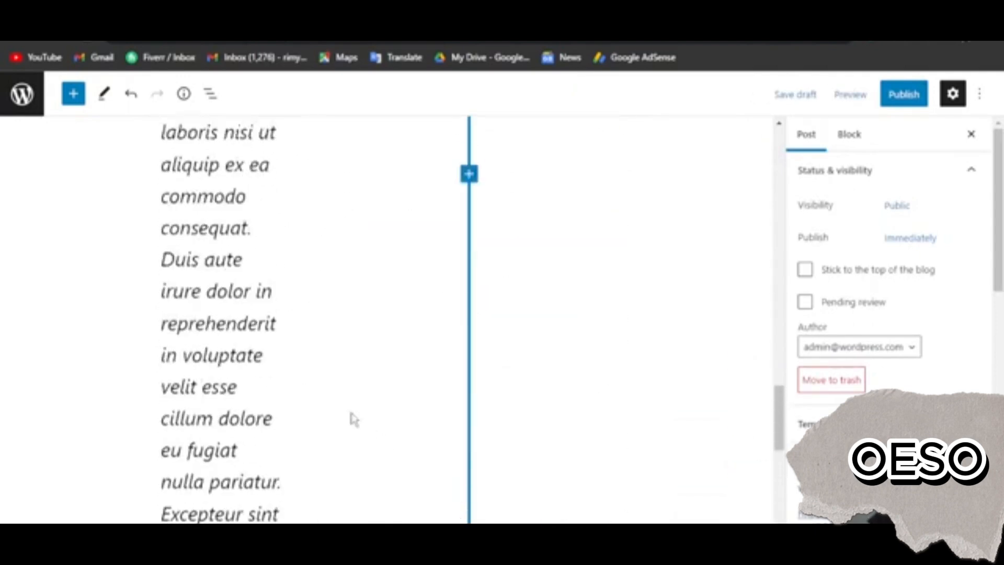
{"action": "left_click", "coordinate": [205, 260]}
{"action": "scroll", "coordinate": [204, 262], "scroll_direction": "up", "scroll_amount": 12}
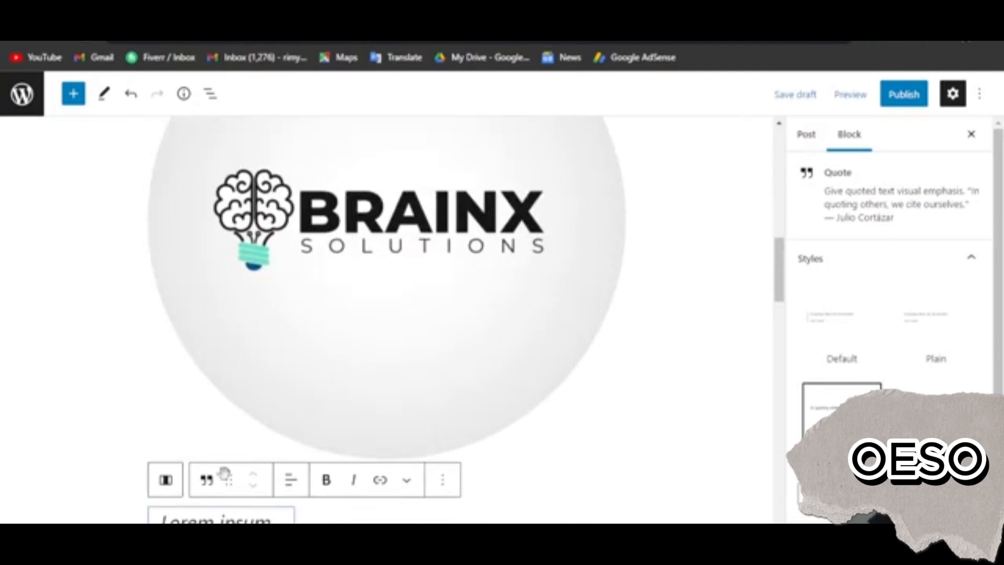
{"action": "scroll", "coordinate": [204, 471], "scroll_direction": "down", "scroll_amount": 4}
{"action": "triple_click", "coordinate": [205, 416]}
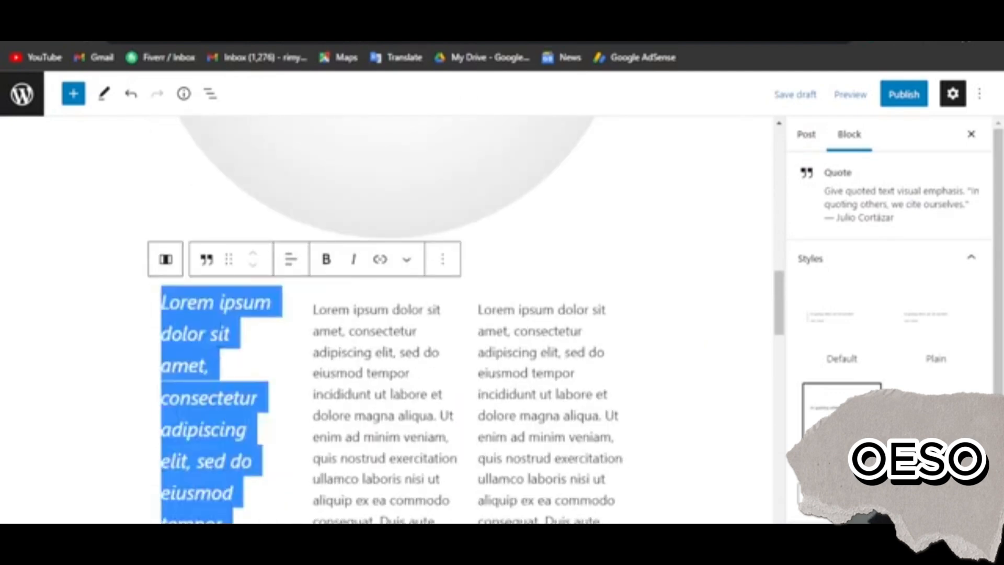
{"action": "left_click", "coordinate": [206, 260]}
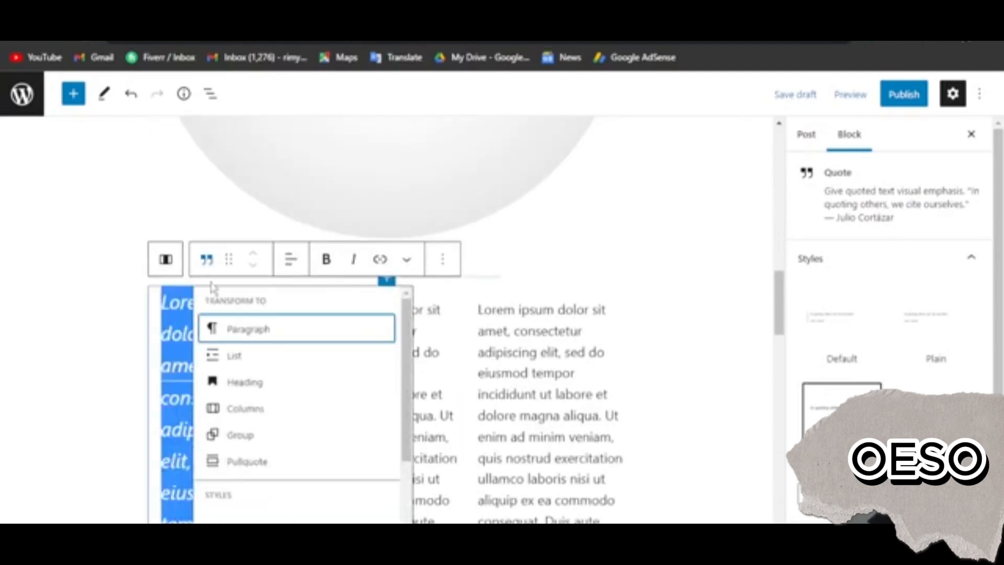
{"action": "left_click", "coordinate": [241, 329]}
{"action": "left_click", "coordinate": [638, 403]}
{"action": "scroll", "coordinate": [638, 403], "scroll_direction": "down", "scroll_amount": 8}
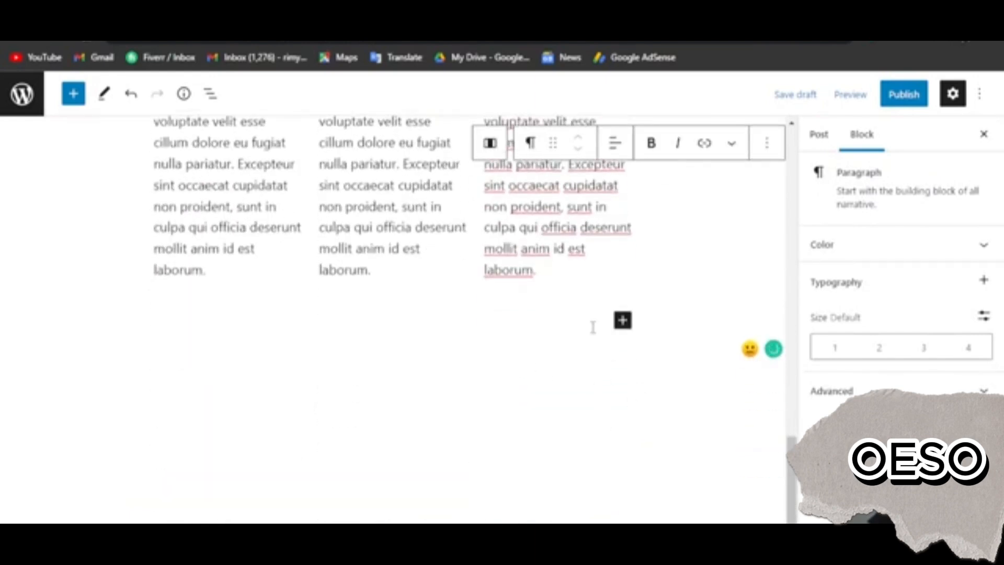
Add a Heading block below the three columns with the text "contact us"
{"action": "left_click", "coordinate": [622, 320]}
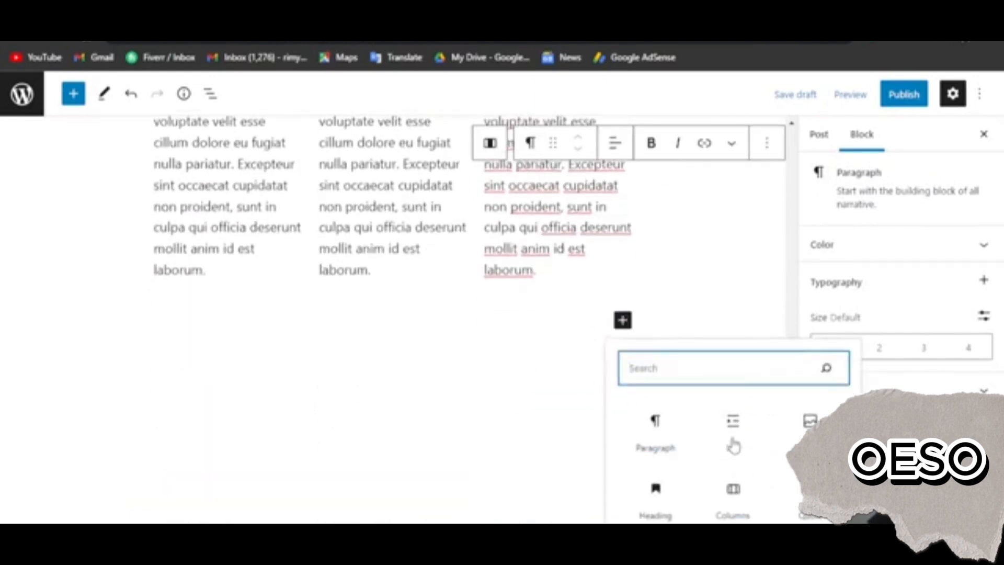
{"action": "left_click", "coordinate": [666, 441]}
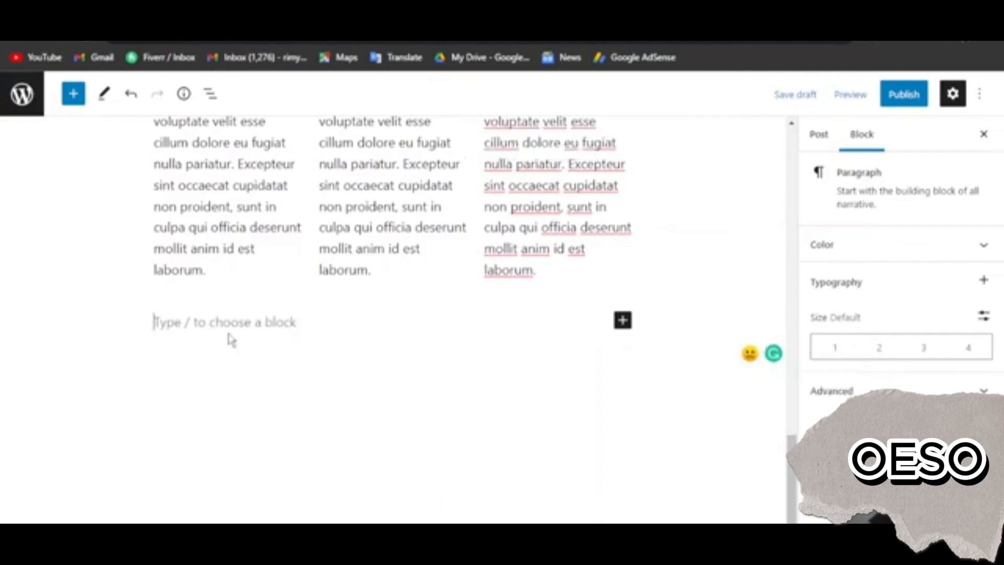
{"action": "left_click", "coordinate": [622, 320]}
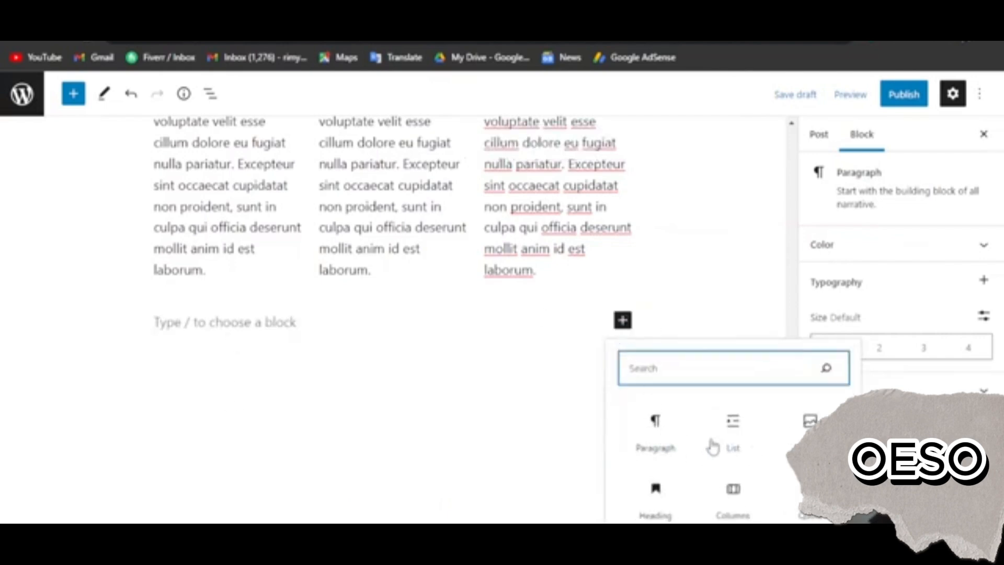
{"action": "left_click", "coordinate": [654, 494]}
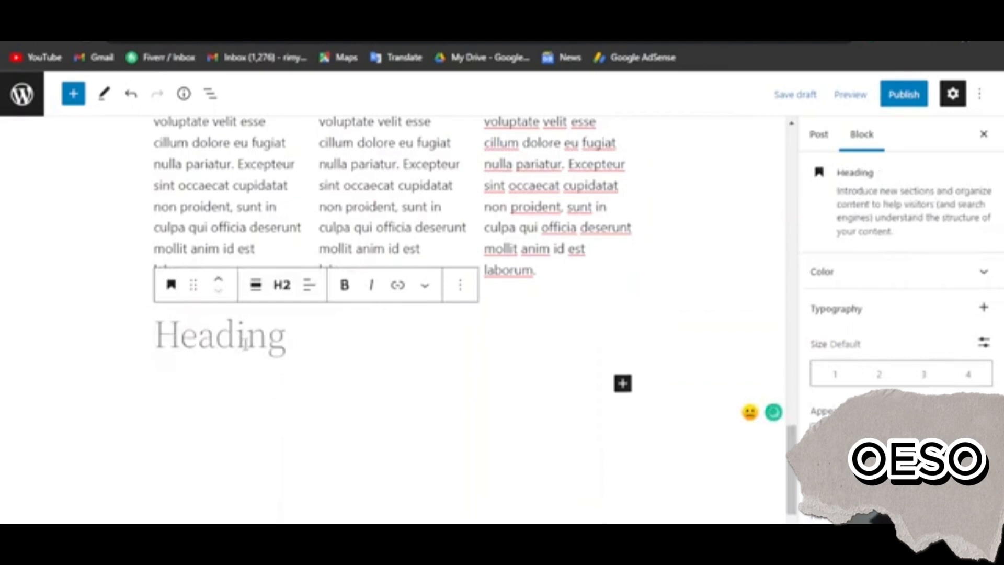
{"action": "type", "text": "contact s"}
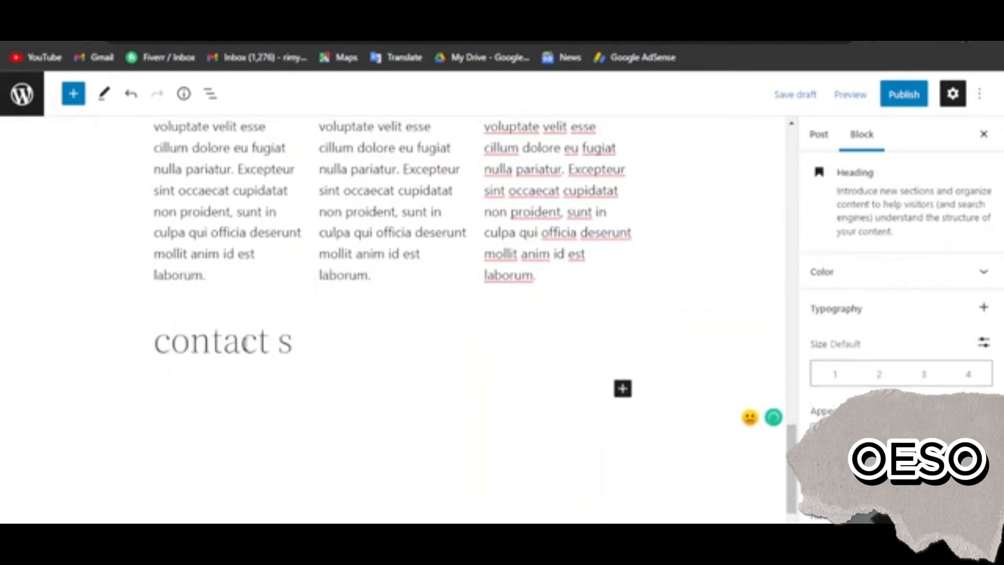
{"action": "key", "text": "BackSpace"}
{"action": "type", "text": "us"}
Make the "contact us" heading bold and set its level to H3
{"action": "left_click", "coordinate": [243, 342]}
{"action": "triple_click", "coordinate": [247, 350]}
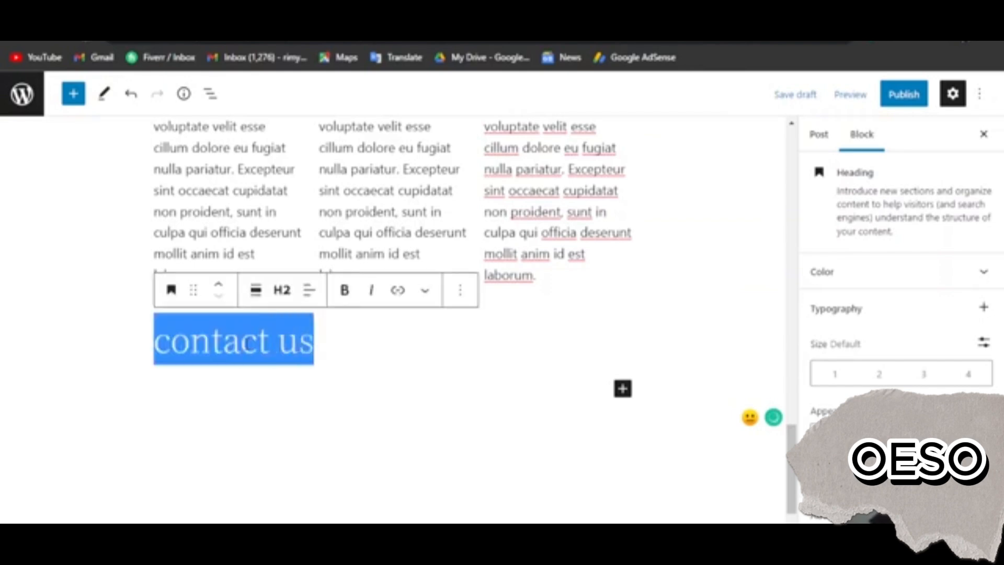
{"action": "left_click", "coordinate": [344, 289]}
{"action": "left_click", "coordinate": [256, 290]}
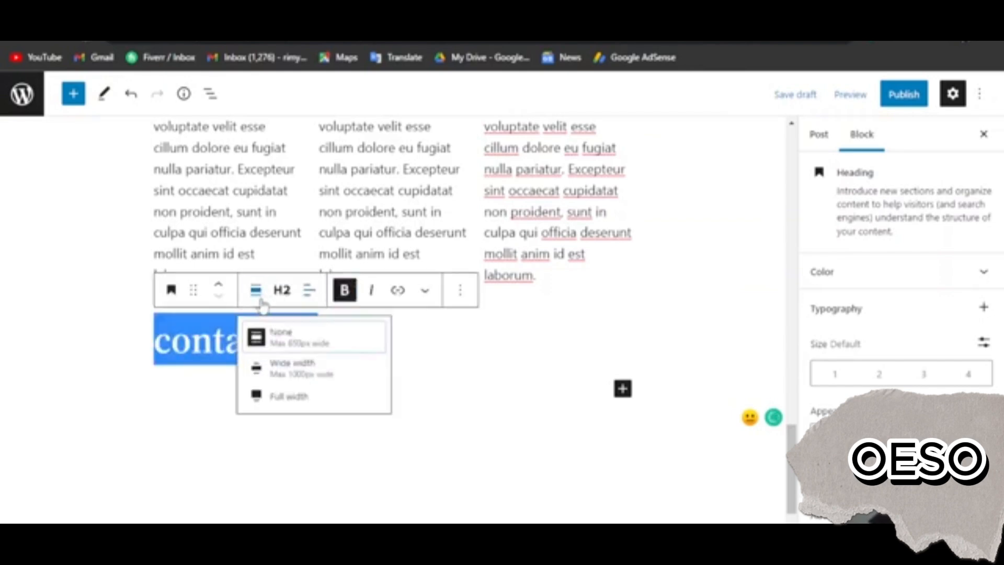
{"action": "left_click", "coordinate": [282, 290]}
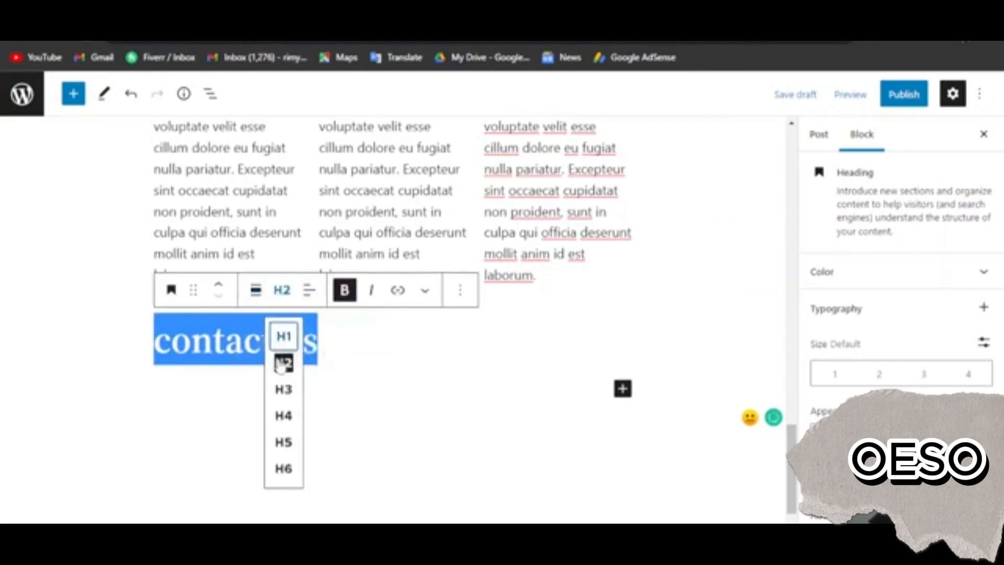
{"action": "left_click", "coordinate": [284, 389]}
Add a paragraph under the "contact us" heading reading "Facebook: facebook.com/sklndgtl"
{"action": "left_click", "coordinate": [213, 392]}
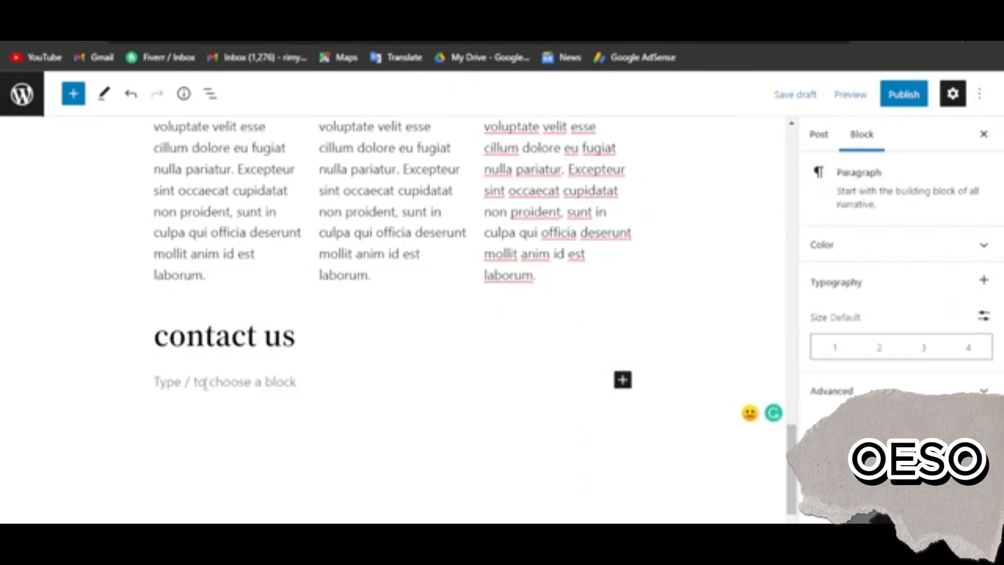
{"action": "type", "text": "Fac"}
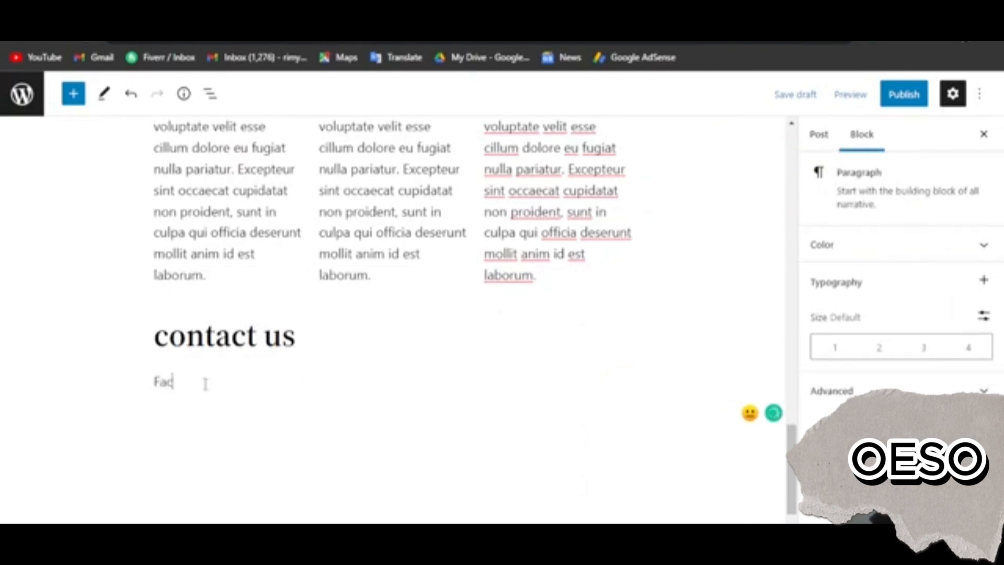
{"action": "type", "text": "ebook: facebook"}
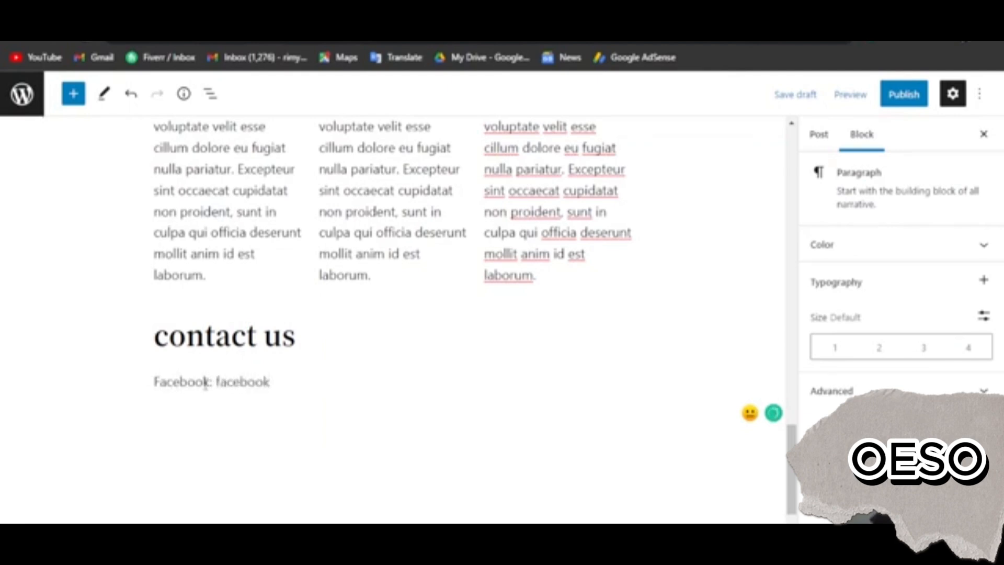
{"action": "type", "text": ".com/sklndgtl"}
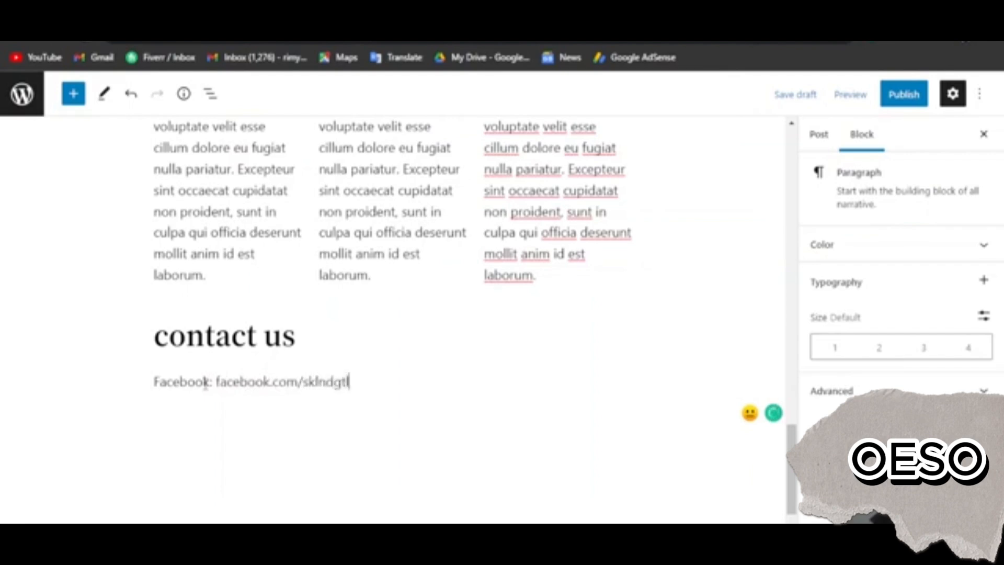
Add a second paragraph below the Facebook line reading "Instagram: Instagram.com/sklndgtl"
{"action": "key", "text": "Return"}
{"action": "type", "text": "("}
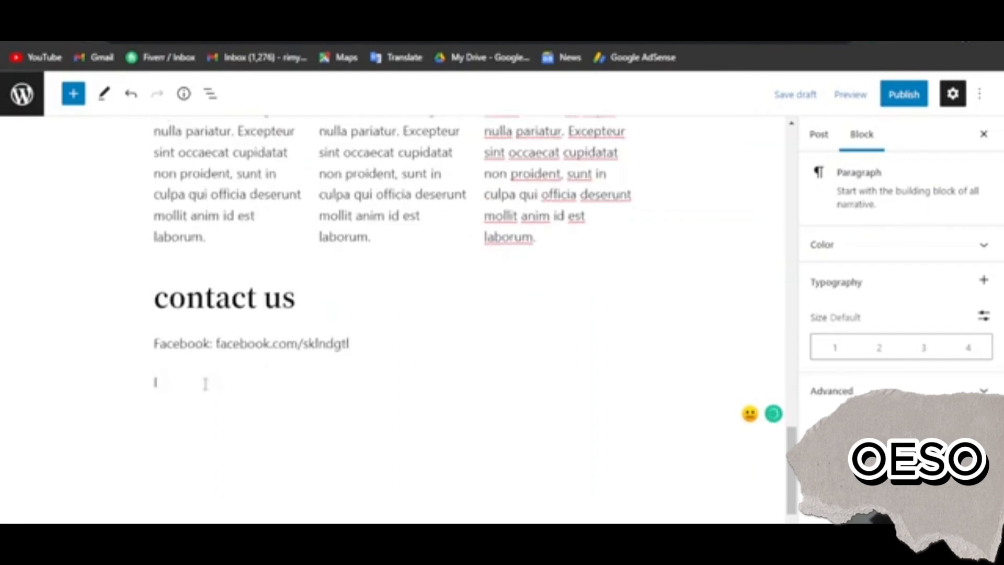
{"action": "type", "text": "nstagram"}
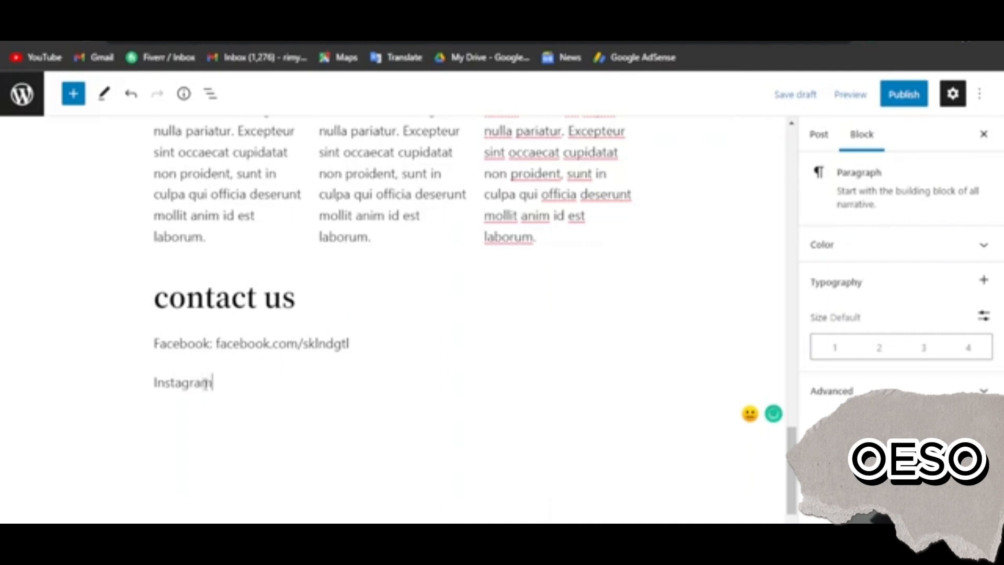
{"action": "type", "text": ": Insta"}
{"action": "type", "text": "gra"}
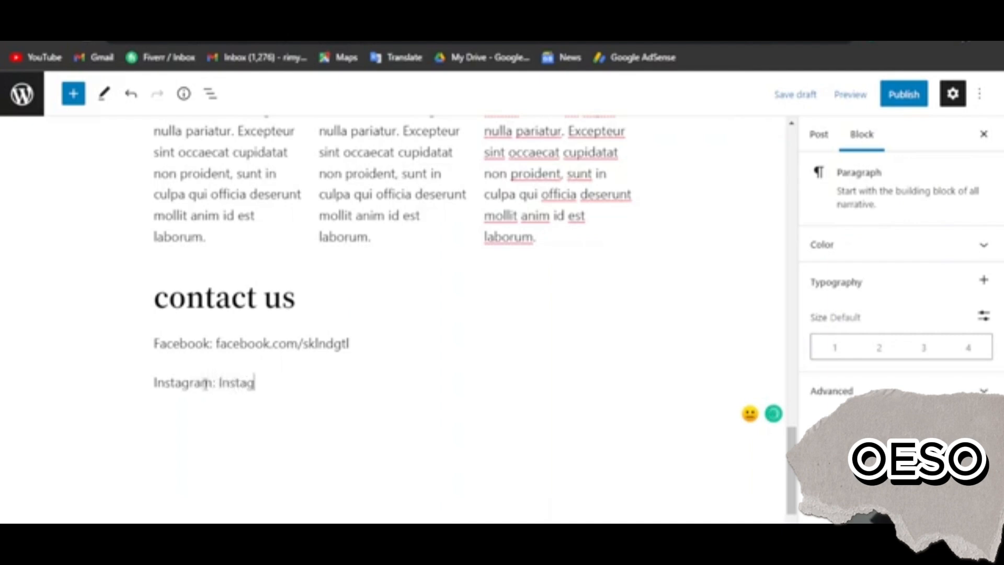
{"action": "type", "text": "./"}
{"action": "type", "text": "com/"}
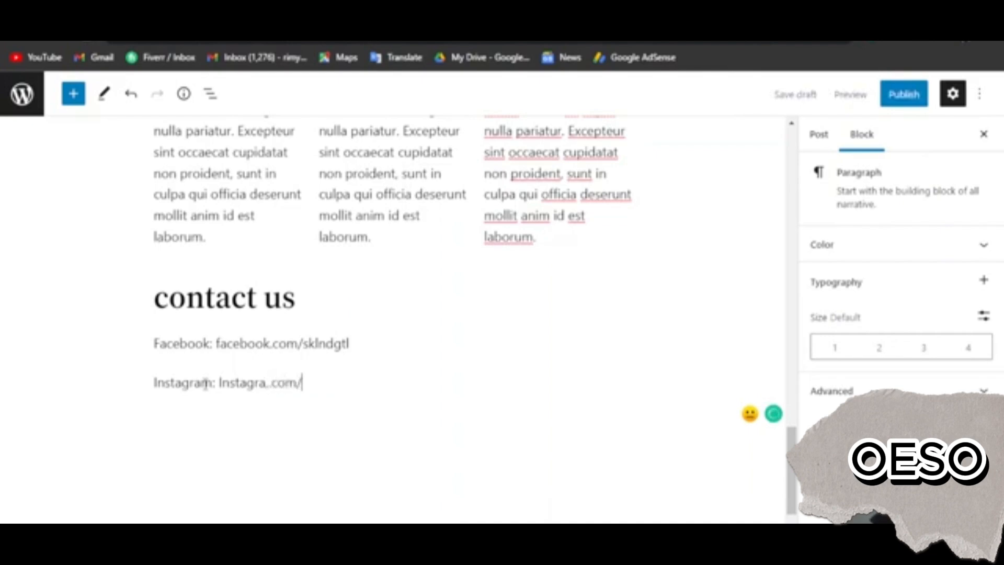
{"action": "type", "text": "sklndgt"}
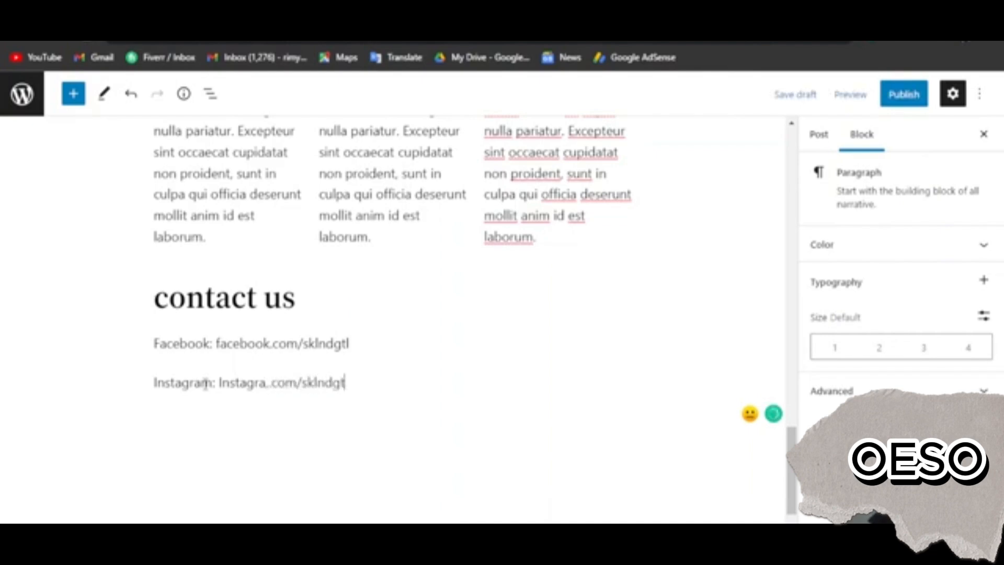
{"action": "type", "text": "l"}
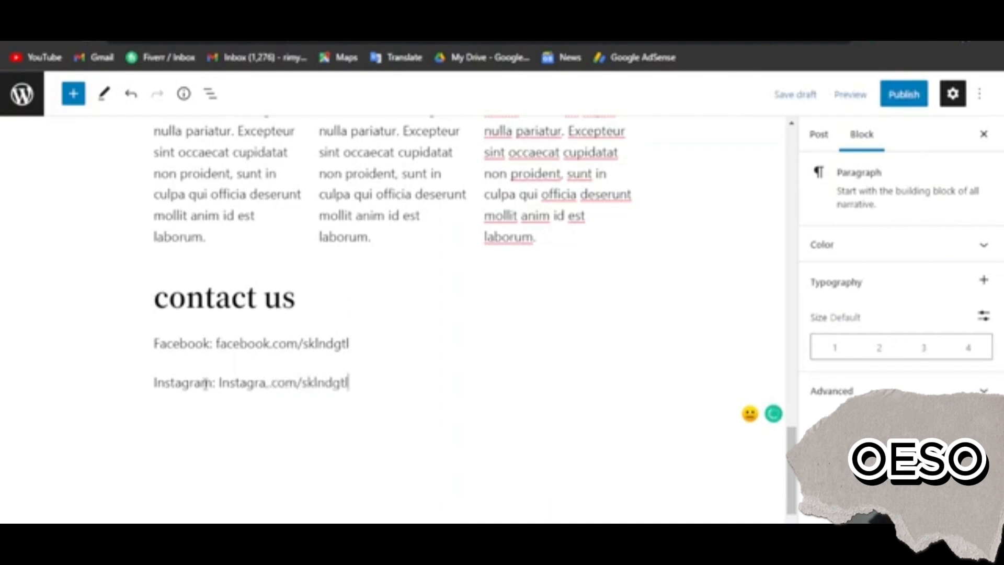
{"action": "left_click", "coordinate": [268, 382]}
{"action": "type", "text": "m"}
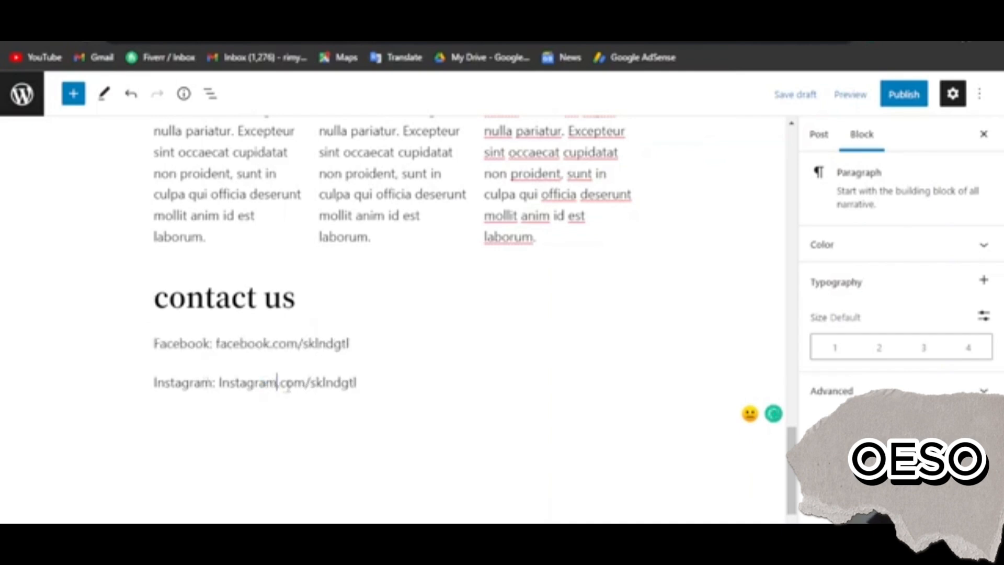
{"action": "left_click_drag", "start_coordinate": [219, 382], "coordinate": [357, 382]}
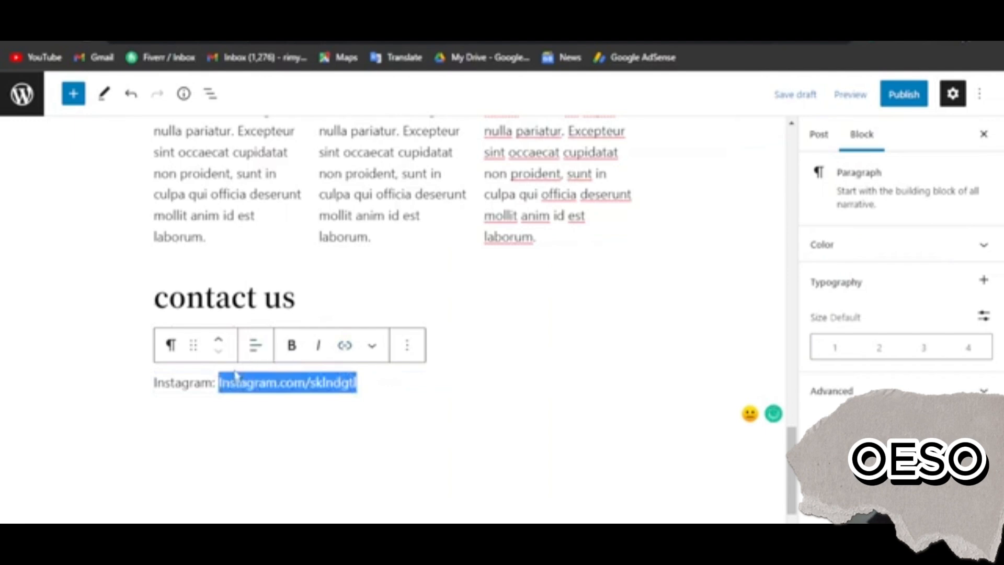
{"action": "left_click", "coordinate": [345, 346]}
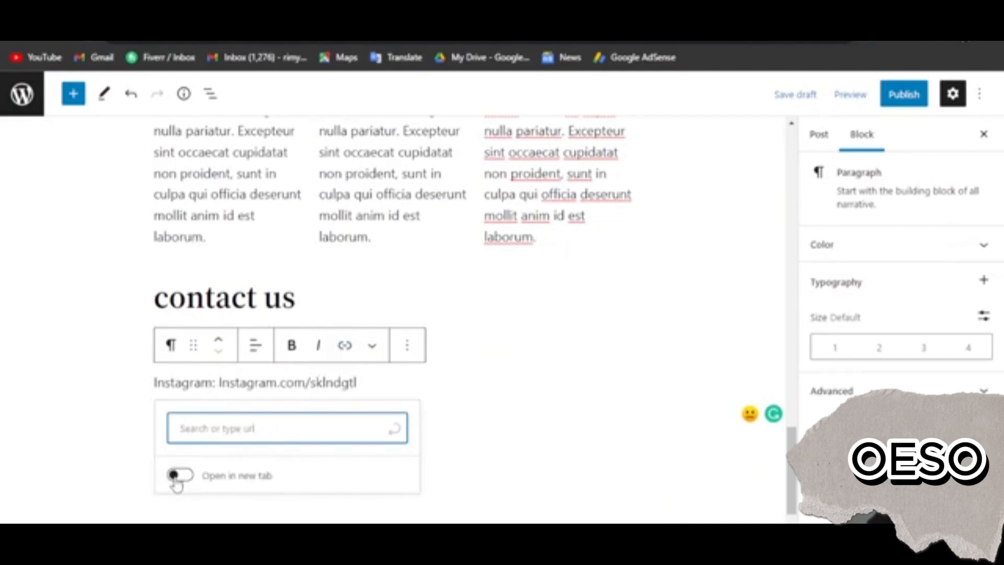
{"action": "left_click", "coordinate": [178, 476]}
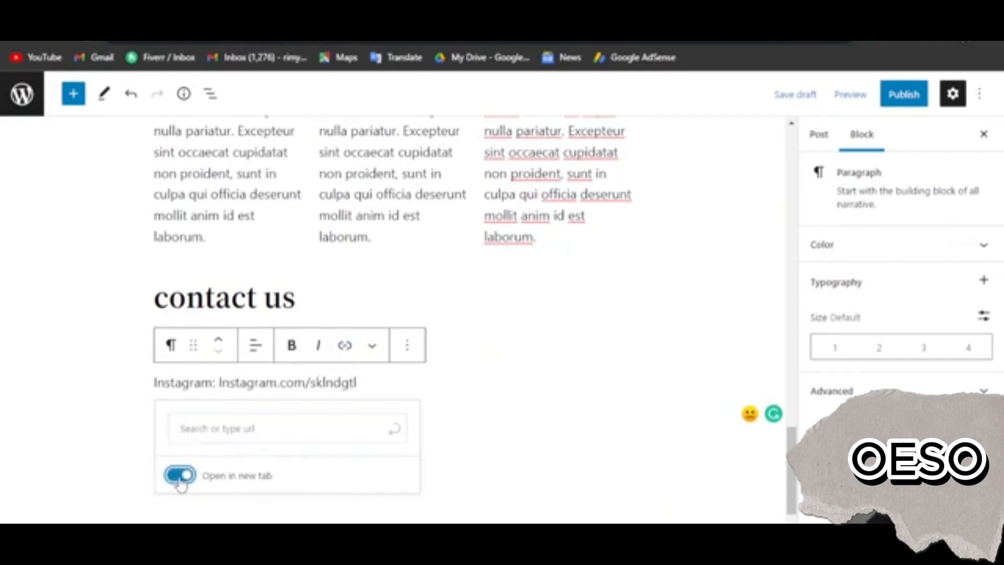
{"action": "left_click", "coordinate": [470, 438]}
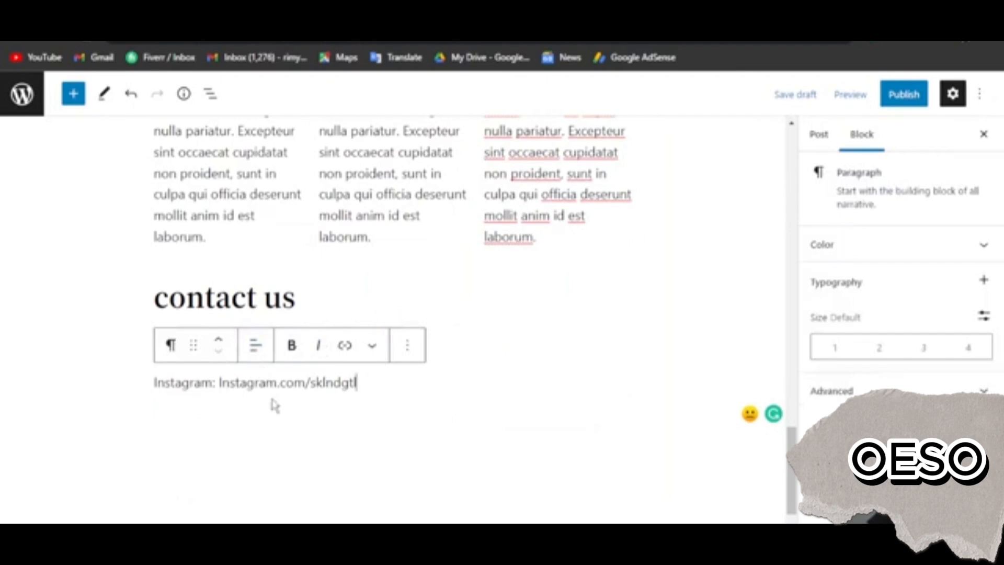
{"action": "left_click", "coordinate": [271, 400]}
{"action": "left_click", "coordinate": [229, 382]}
{"action": "left_click", "coordinate": [220, 382]}
{"action": "type", "text": "htt"}
{"action": "type", "text": "ps\""}
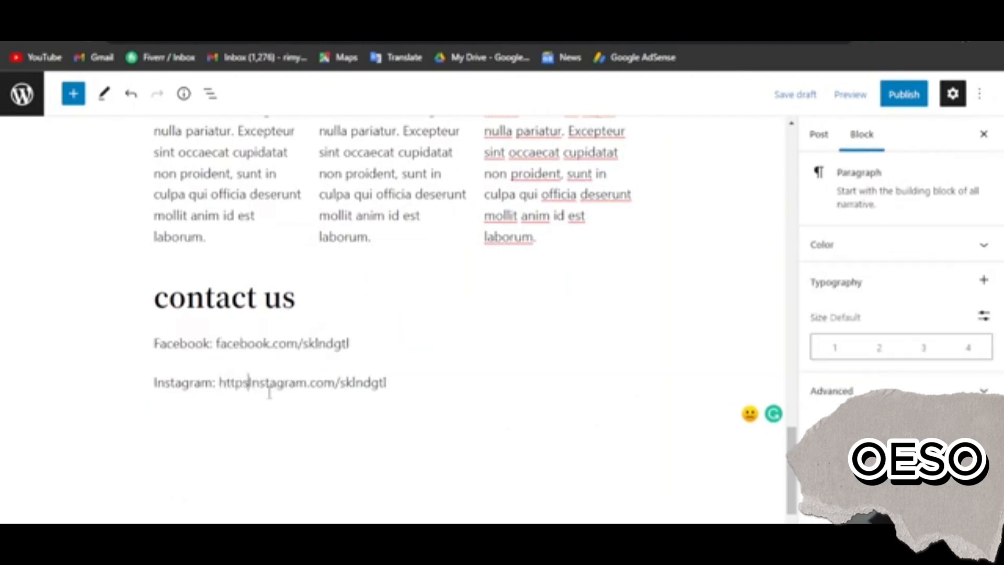
{"action": "key", "text": "BackSpace"}
{"action": "type", "text": "://www."}
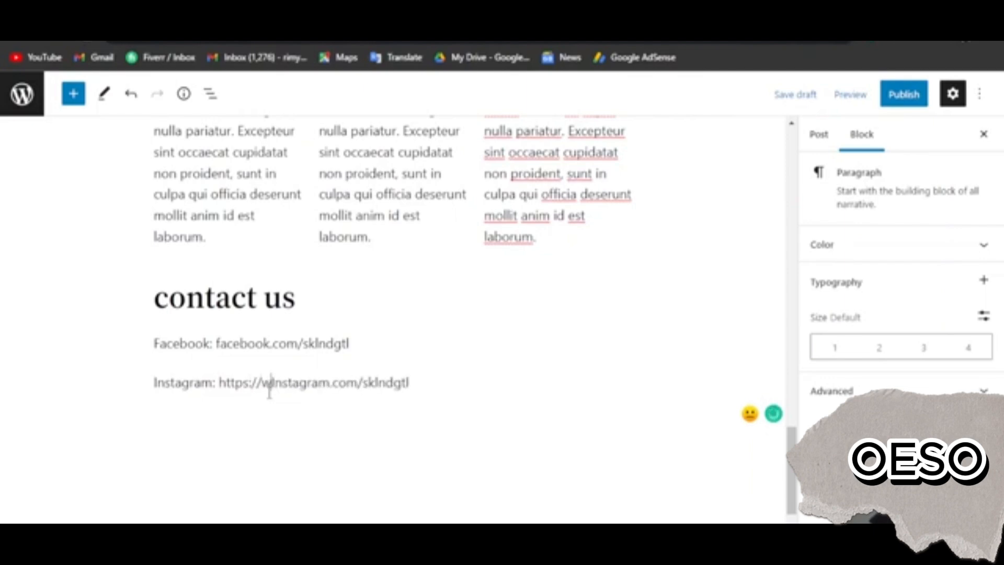
{"action": "type", "text": "."}
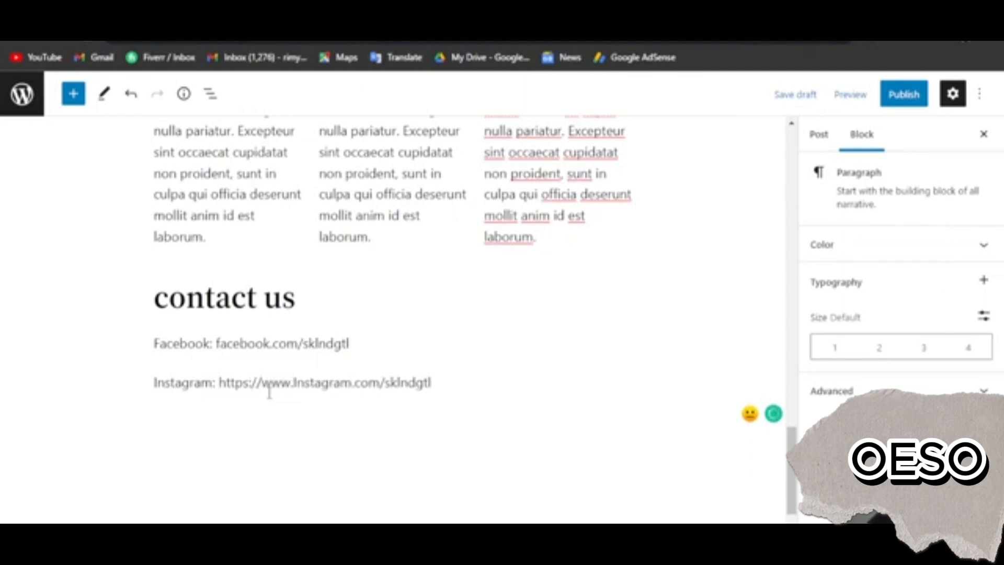
Turn the full Instagram address into a hyperlink, leaving the "Instagram:" label unlinked
{"action": "left_click_drag", "start_coordinate": [219, 383], "coordinate": [451, 372]}
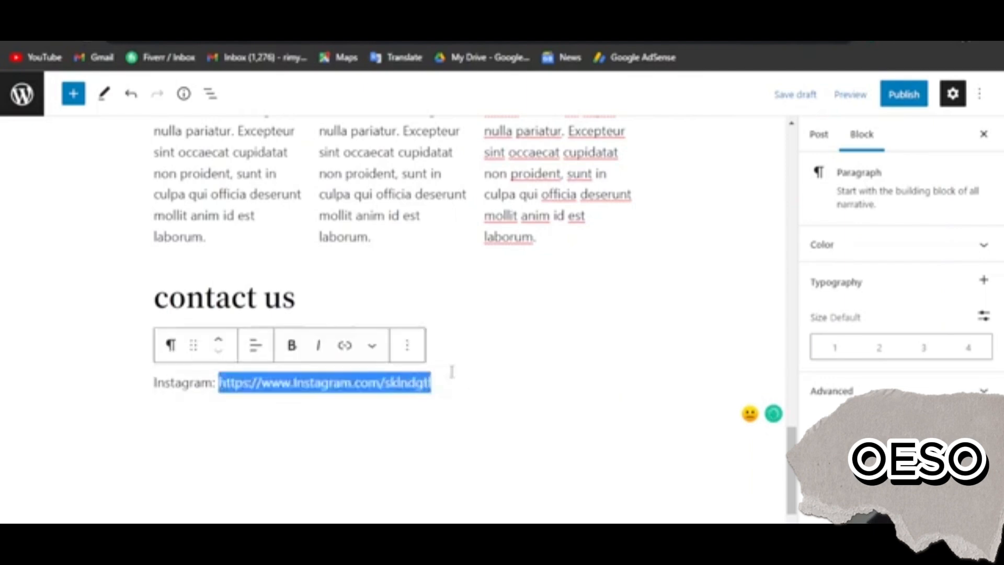
{"action": "left_click", "coordinate": [345, 345]}
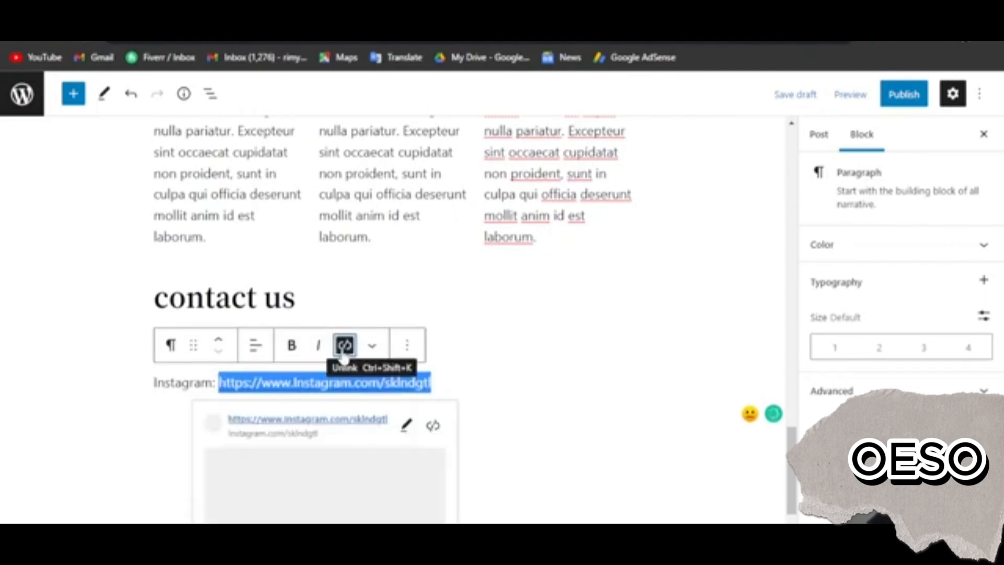
{"action": "left_click", "coordinate": [545, 389]}
{"action": "left_click", "coordinate": [482, 337]}
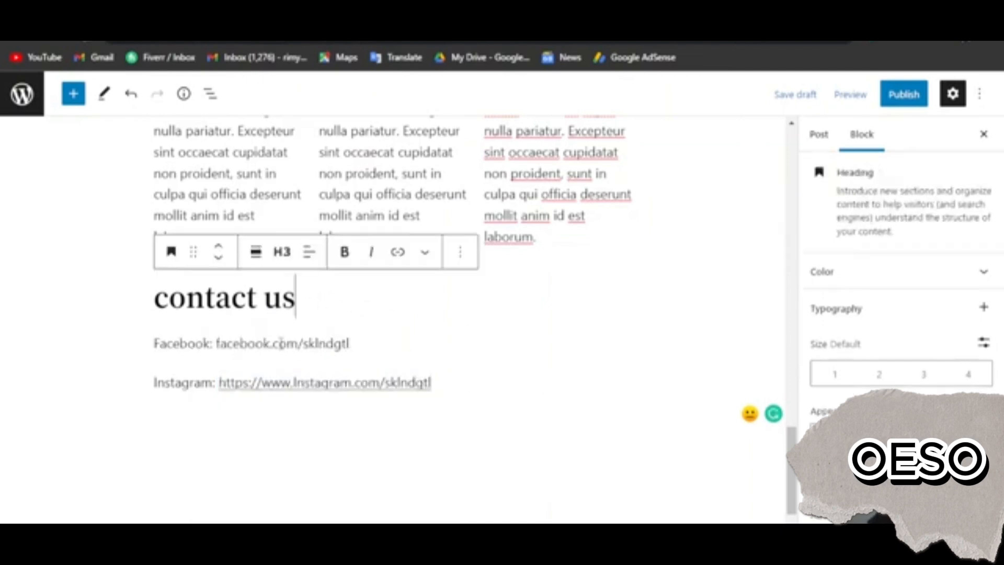
{"action": "left_click", "coordinate": [217, 345]}
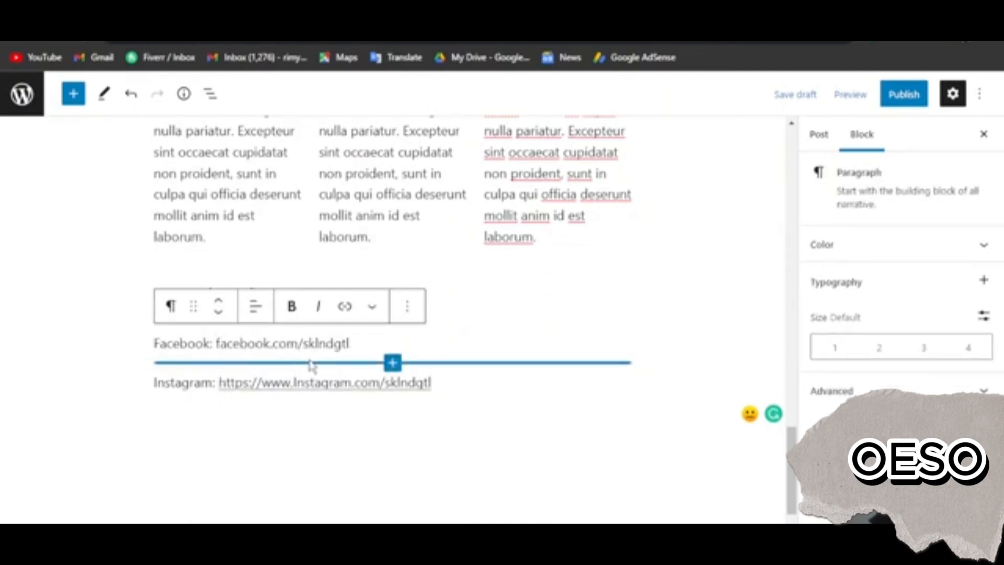
{"action": "type", "text": "https://w"}
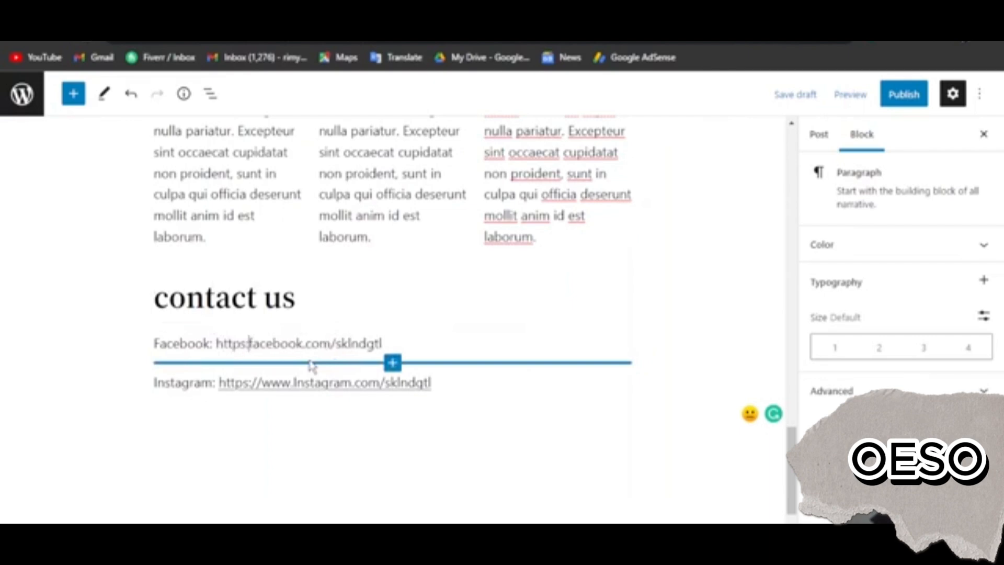
{"action": "type", "text": "ww/facebook."}
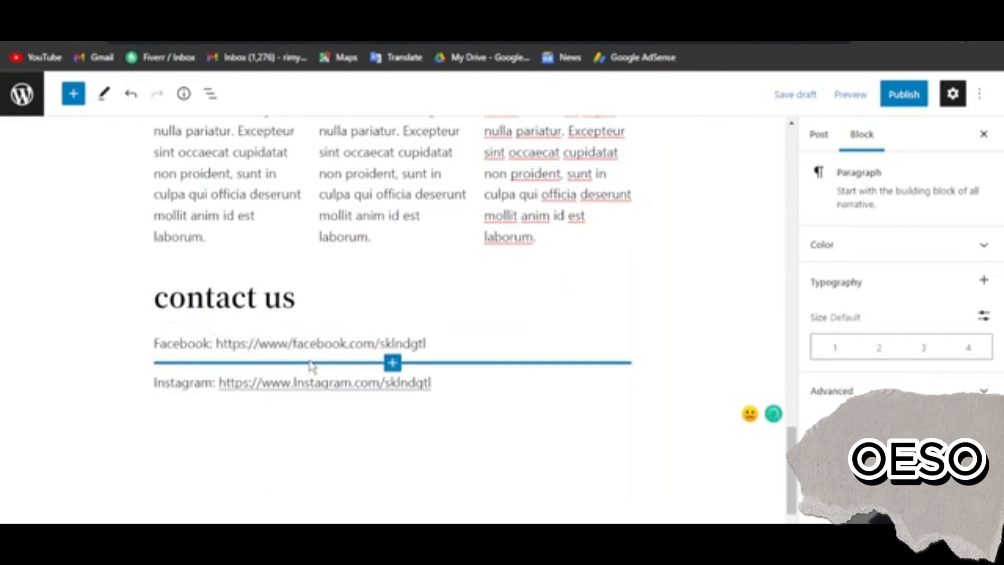
{"action": "left_click_drag", "start_coordinate": [217, 344], "coordinate": [449, 347]}
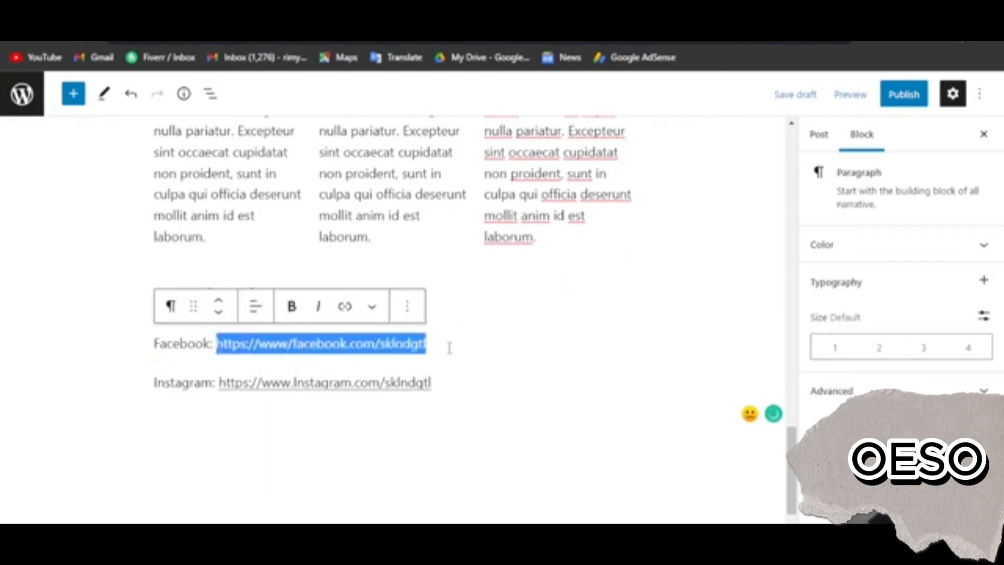
{"action": "left_click", "coordinate": [339, 308]}
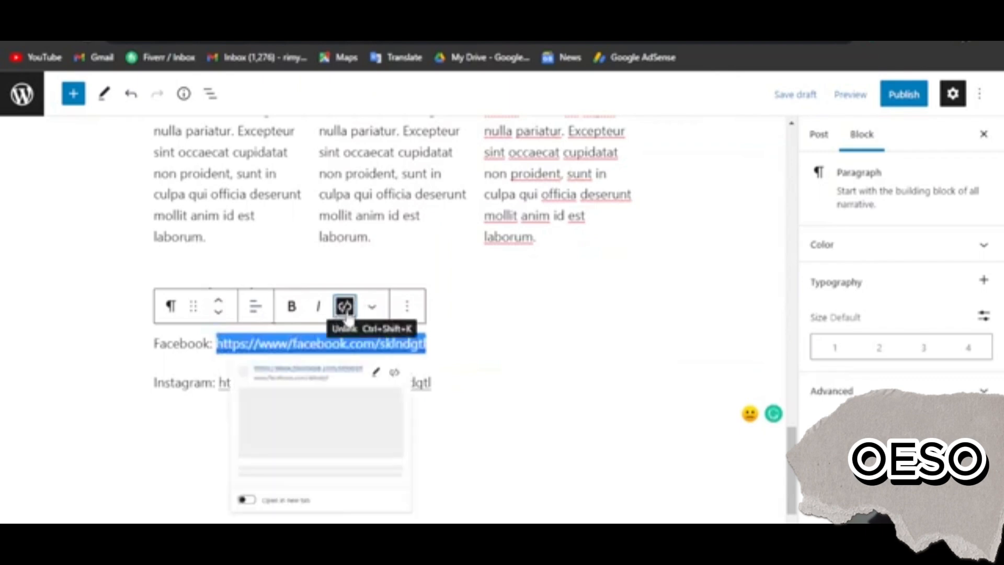
{"action": "left_click", "coordinate": [471, 342]}
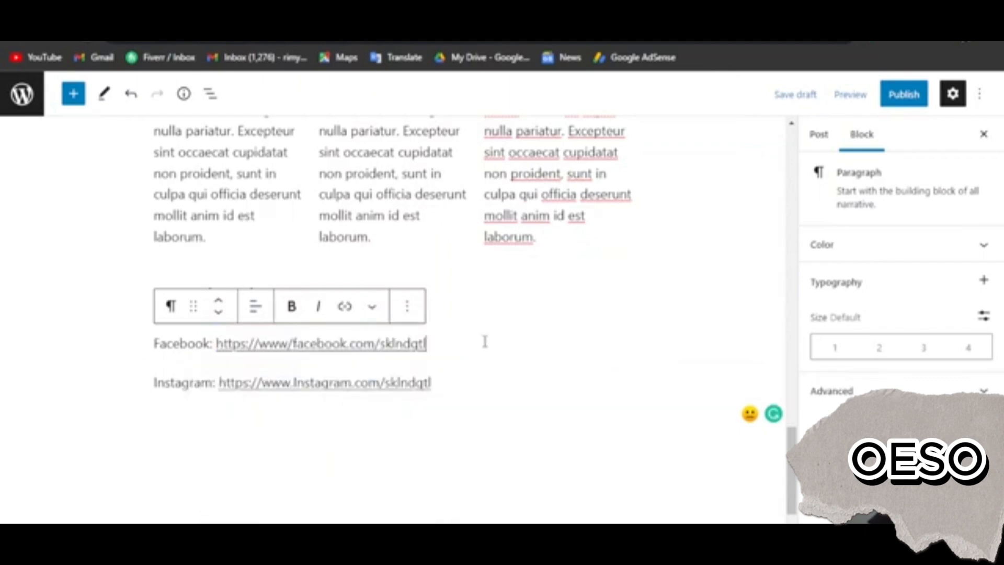
Set the text color of the "Platforms:" heading to the default red, #cf2e2e
{"action": "scroll", "coordinate": [547, 324], "scroll_direction": "up", "scroll_amount": 1}
{"action": "scroll", "coordinate": [549, 332], "scroll_direction": "up", "scroll_amount": 15}
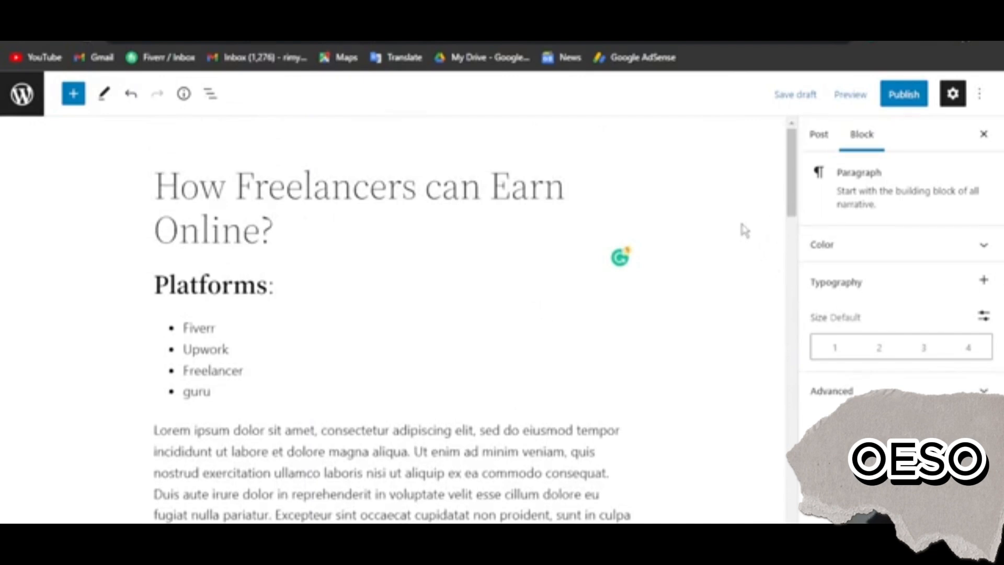
{"action": "left_click", "coordinate": [856, 256]}
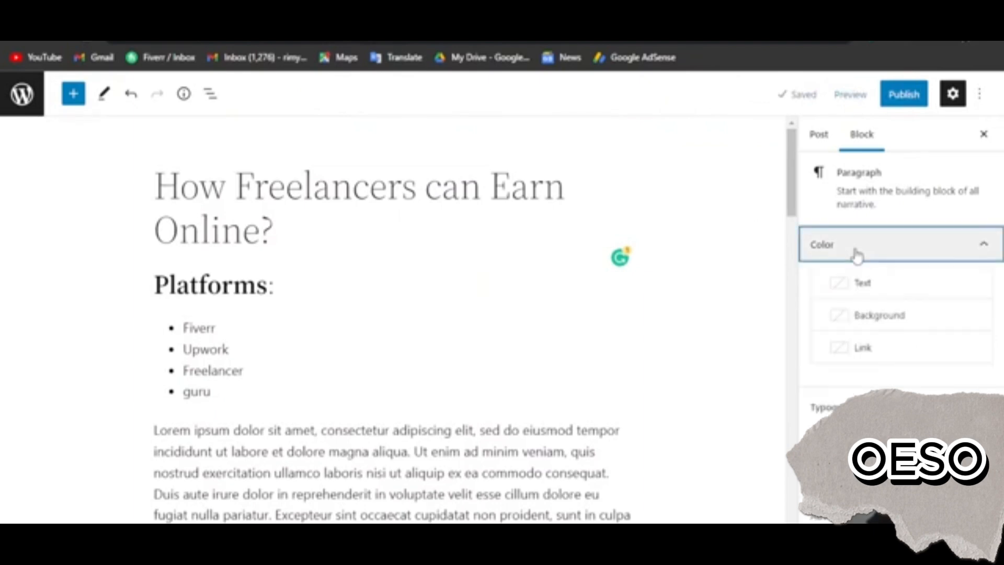
{"action": "left_click", "coordinate": [302, 294]}
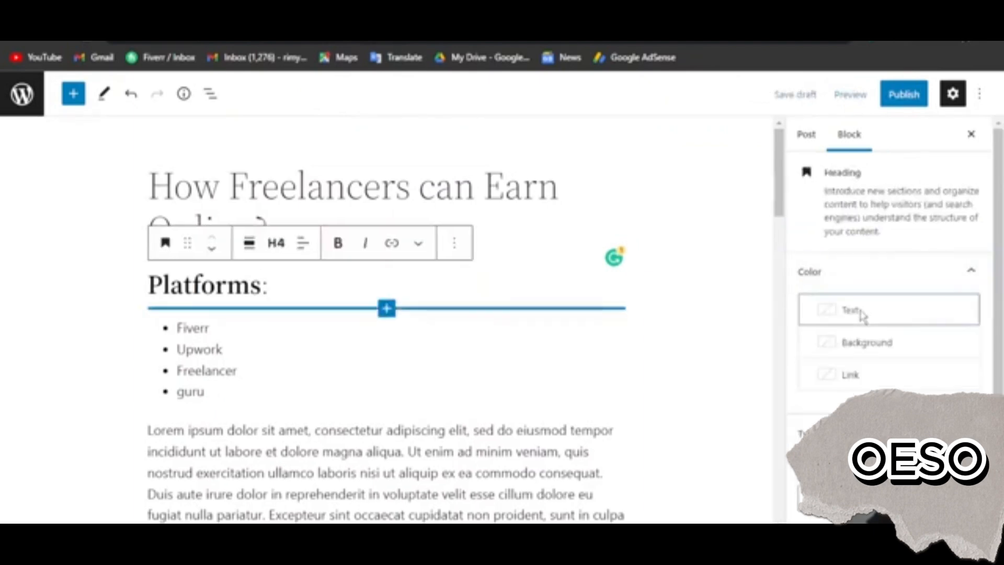
{"action": "left_click", "coordinate": [862, 313]}
{"action": "left_click", "coordinate": [700, 430]}
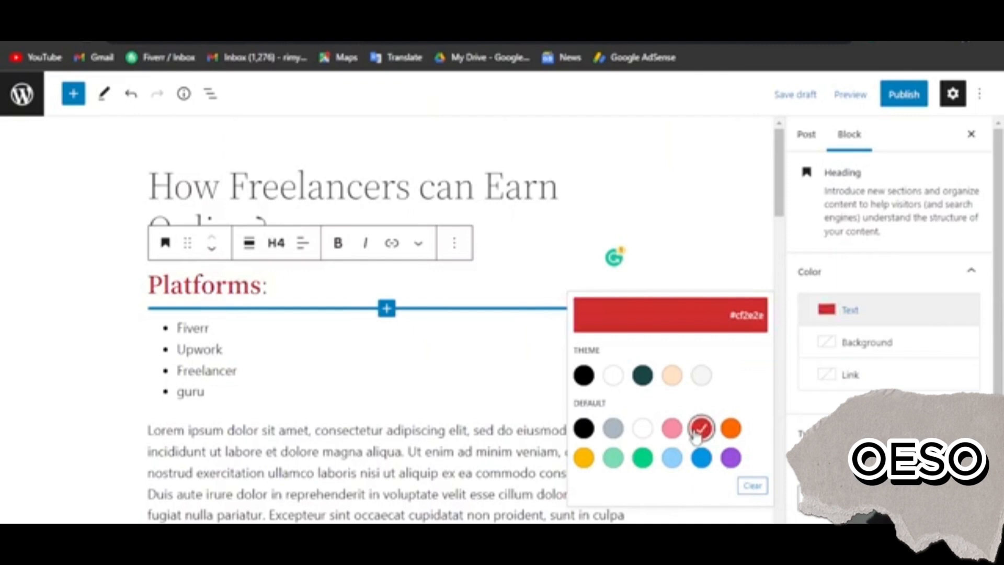
Give the second Lorem ipsum paragraph, directly above the logo image, a white background color
{"action": "scroll", "coordinate": [348, 358], "scroll_direction": "down", "scroll_amount": 2}
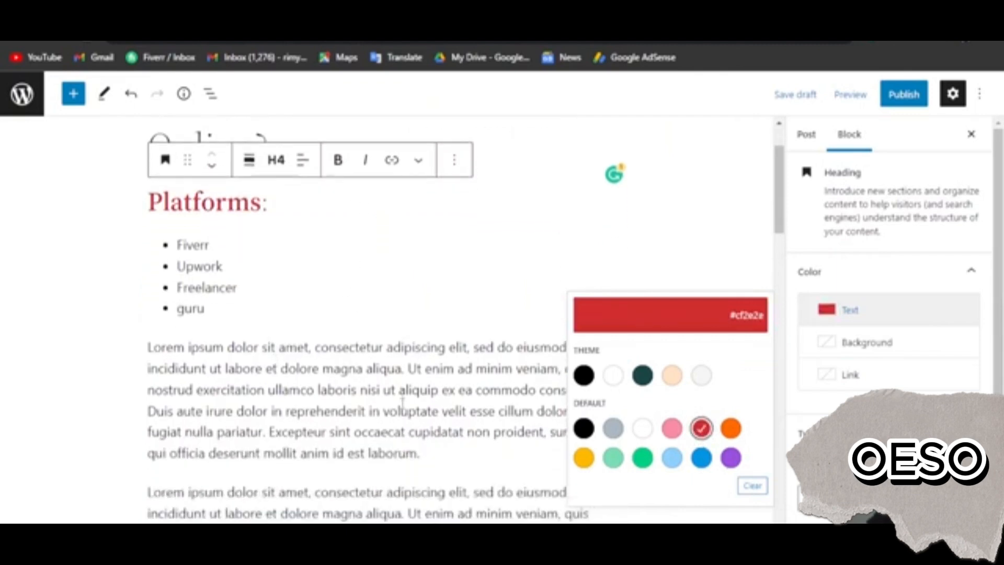
{"action": "scroll", "coordinate": [402, 403], "scroll_direction": "down", "scroll_amount": 5}
{"action": "left_click", "coordinate": [316, 308]}
{"action": "left_click", "coordinate": [867, 246]}
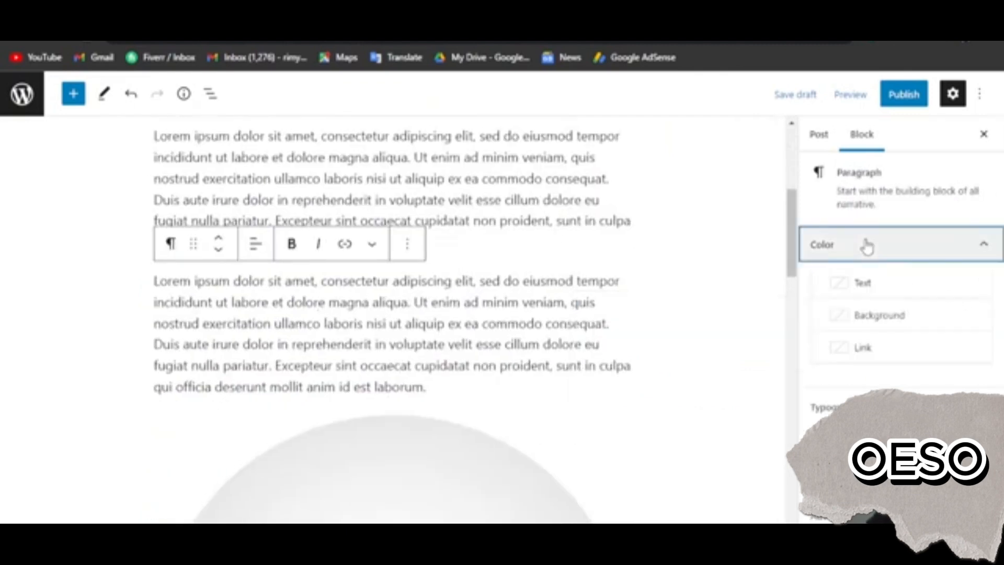
{"action": "left_click", "coordinate": [863, 314]}
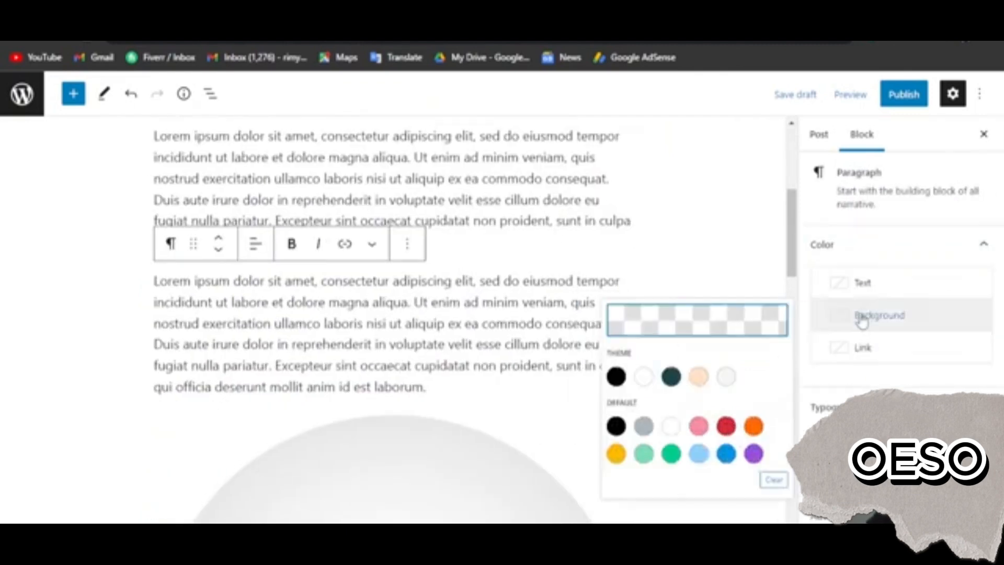
{"action": "left_click", "coordinate": [689, 465]}
{"action": "left_click", "coordinate": [651, 437]}
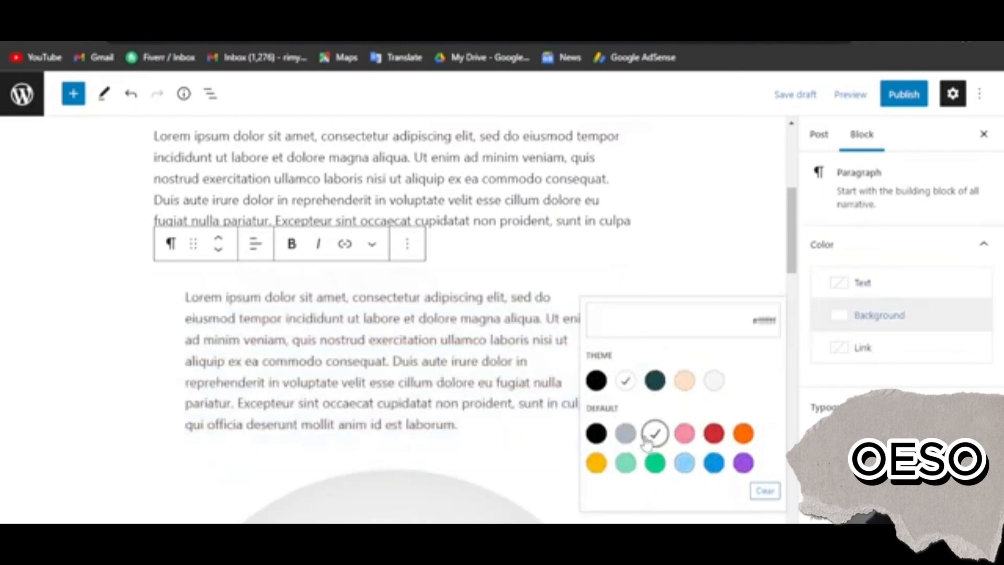
Set the link color of the Instagram paragraph under "contact us" to the default orange
{"action": "scroll", "coordinate": [477, 419], "scroll_direction": "down", "scroll_amount": 3}
{"action": "scroll", "coordinate": [386, 355], "scroll_direction": "down", "scroll_amount": 4}
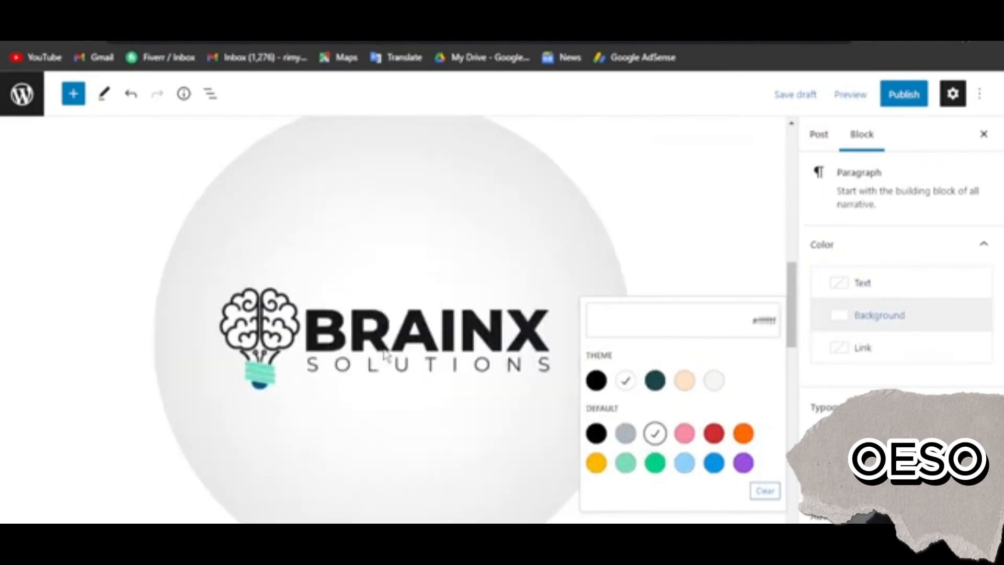
{"action": "scroll", "coordinate": [384, 356], "scroll_direction": "down", "scroll_amount": 10}
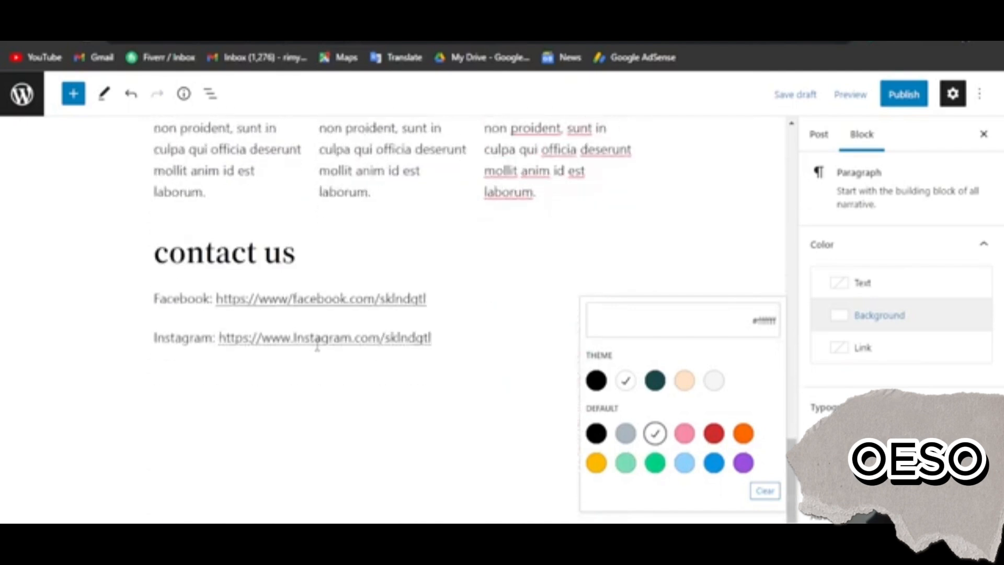
{"action": "left_click", "coordinate": [459, 340]}
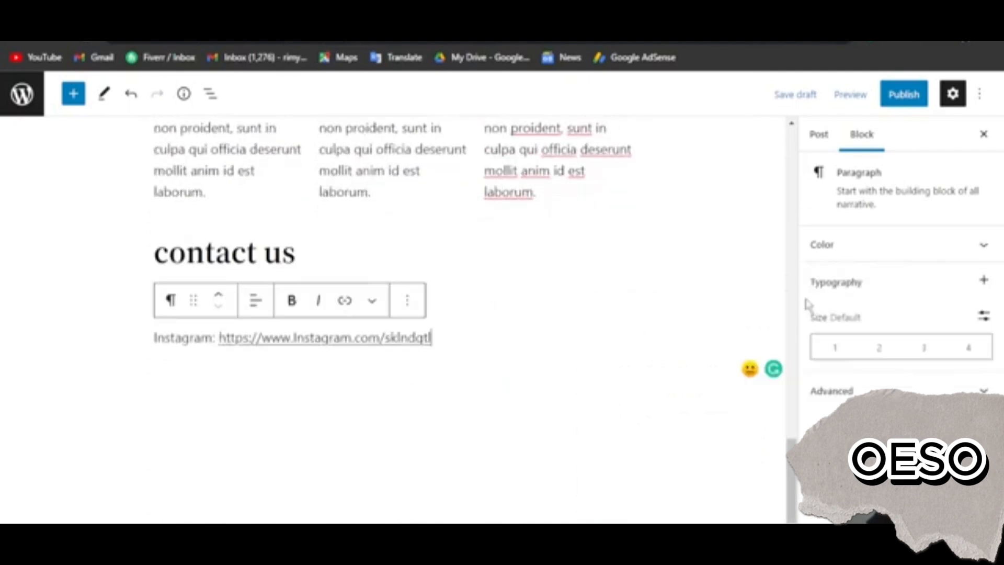
{"action": "left_click", "coordinate": [879, 246]}
{"action": "left_click", "coordinate": [857, 347]}
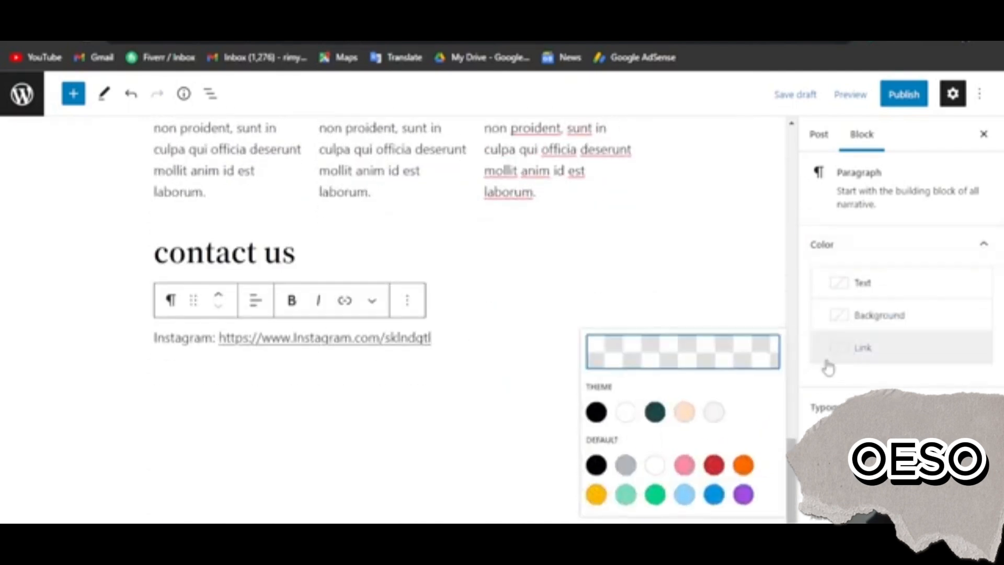
{"action": "left_click", "coordinate": [745, 465]}
{"action": "left_click", "coordinate": [495, 273]}
Set the link color of the Facebook paragraph under "contact us" to the dark green theme color
{"action": "left_click", "coordinate": [502, 292]}
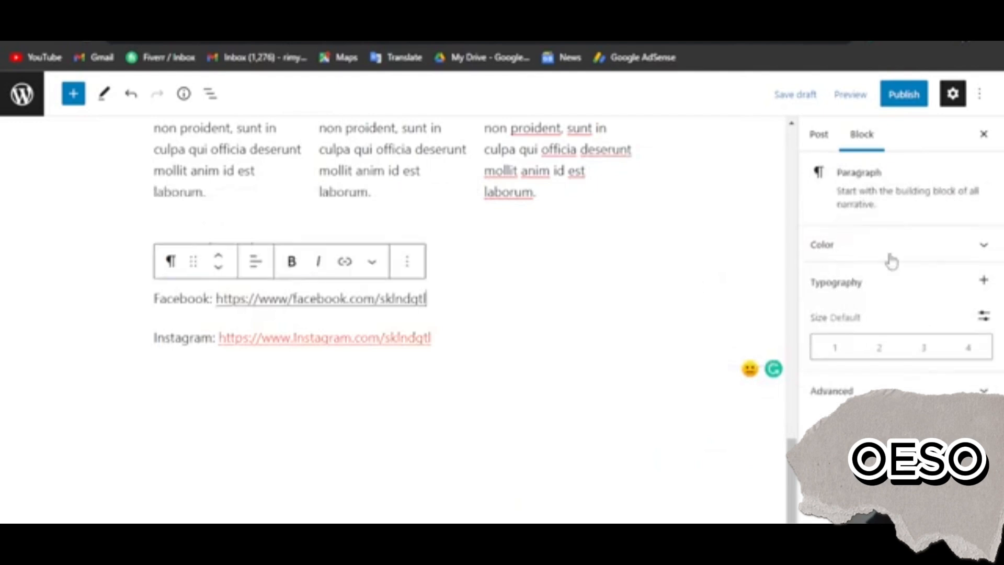
{"action": "left_click", "coordinate": [890, 253]}
{"action": "left_click", "coordinate": [837, 349]}
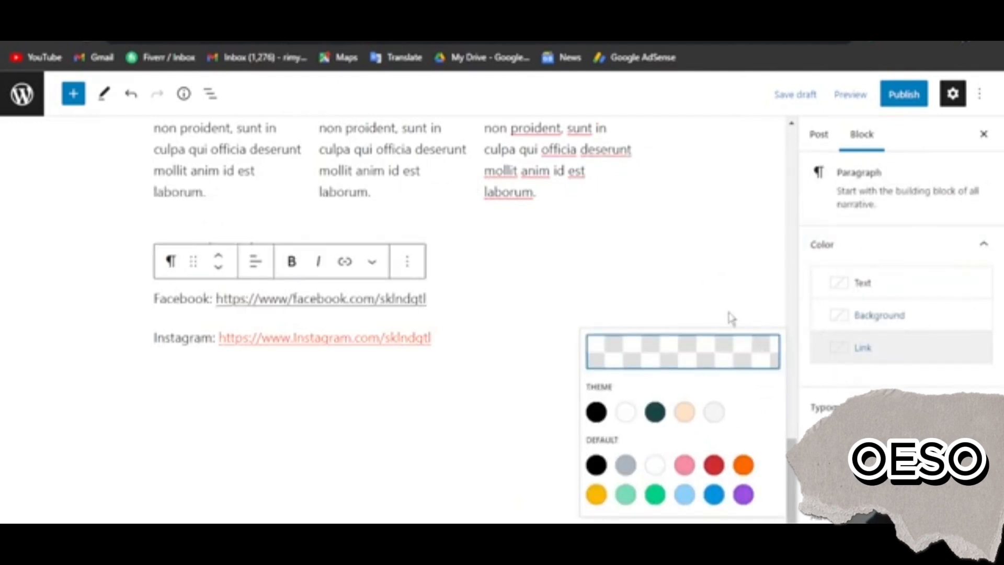
{"action": "left_click", "coordinate": [655, 411]}
{"action": "left_click", "coordinate": [523, 307]}
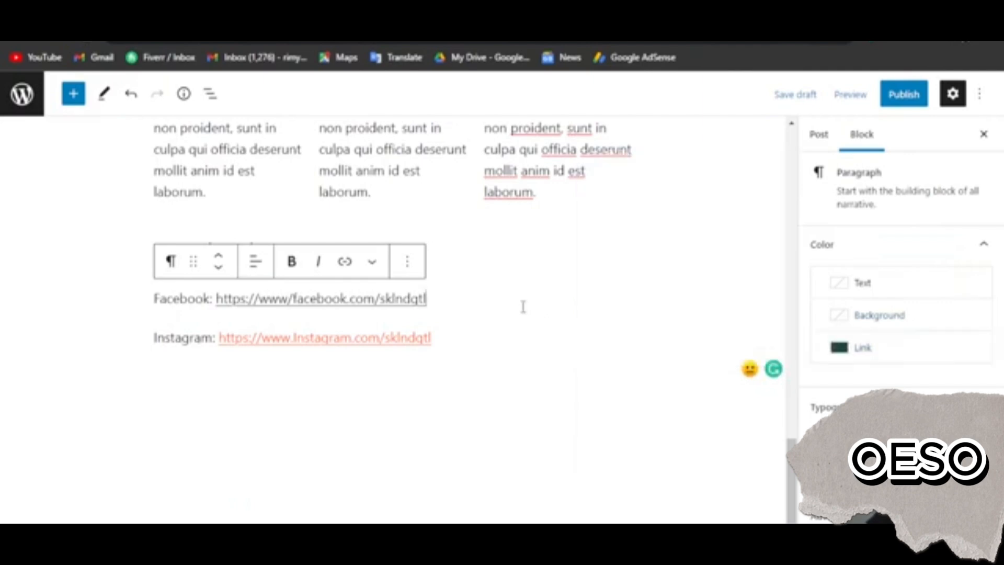
Review the post's settings: visibility options, publish date, permalink, categories, tags, featured image and excerpt
{"action": "scroll", "coordinate": [523, 307], "scroll_direction": "up", "scroll_amount": 10}
{"action": "left_click", "coordinate": [813, 135]}
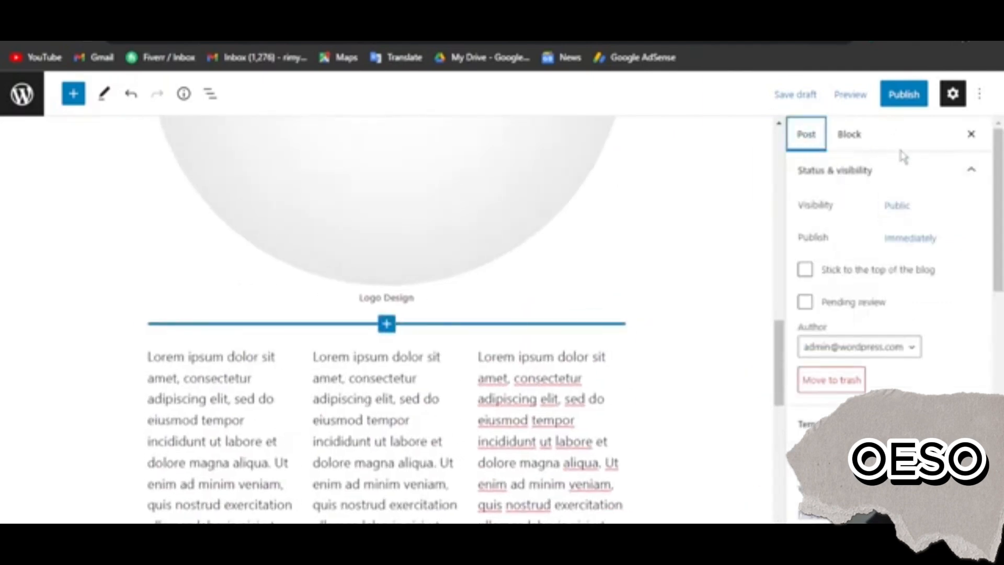
{"action": "left_click", "coordinate": [899, 214]}
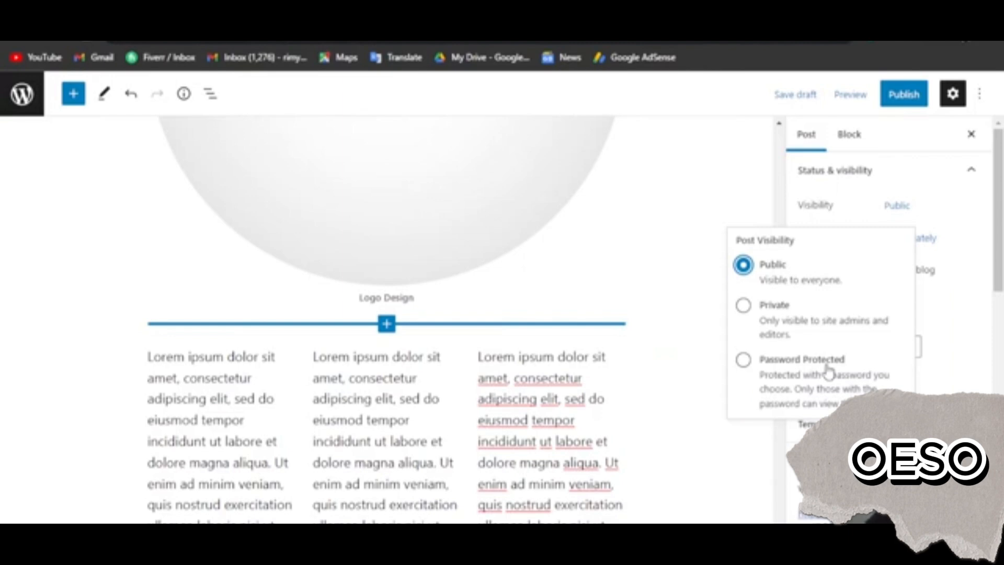
{"action": "left_click", "coordinate": [929, 245]}
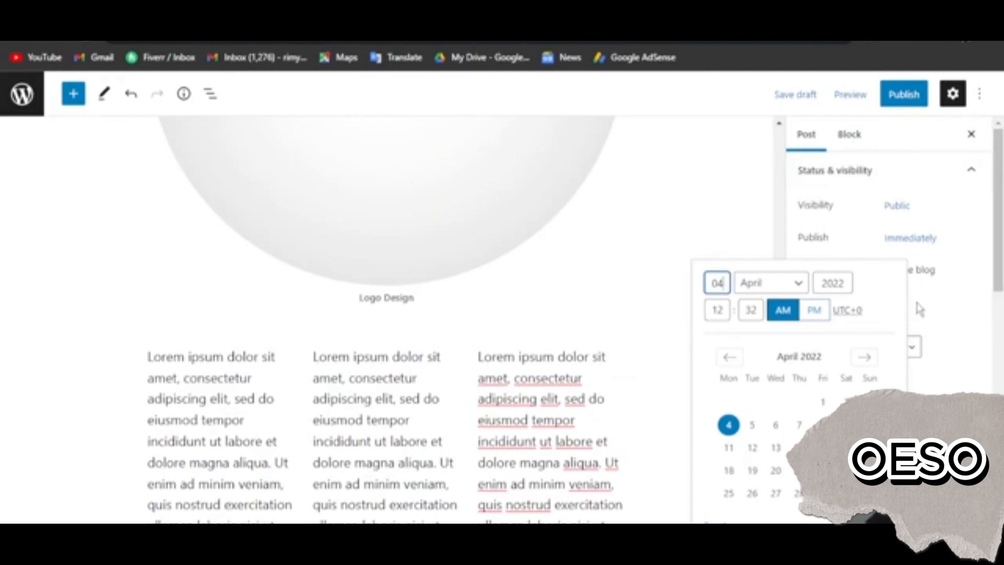
{"action": "left_click", "coordinate": [960, 303]}
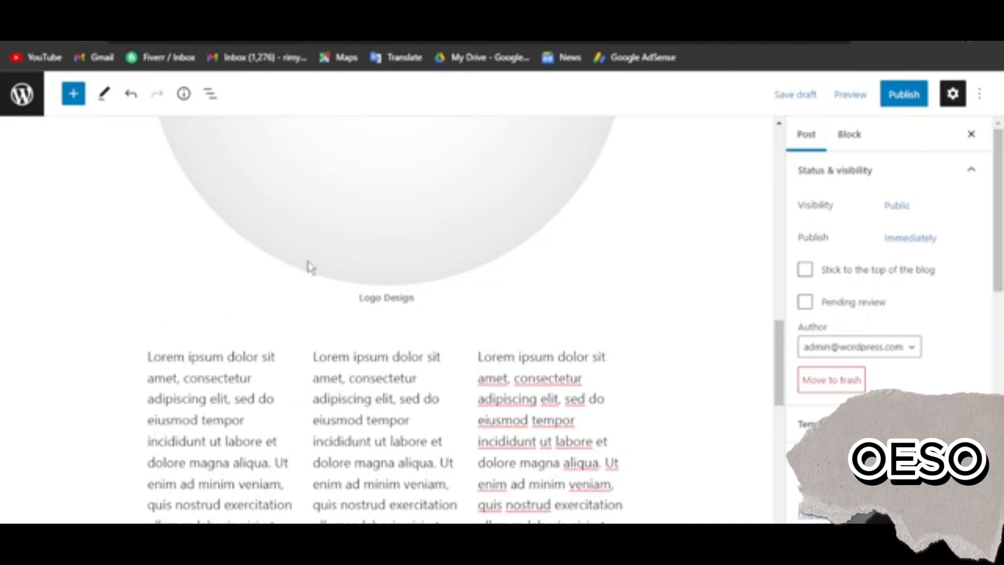
{"action": "scroll", "coordinate": [889, 312], "scroll_direction": "down", "scroll_amount": 3}
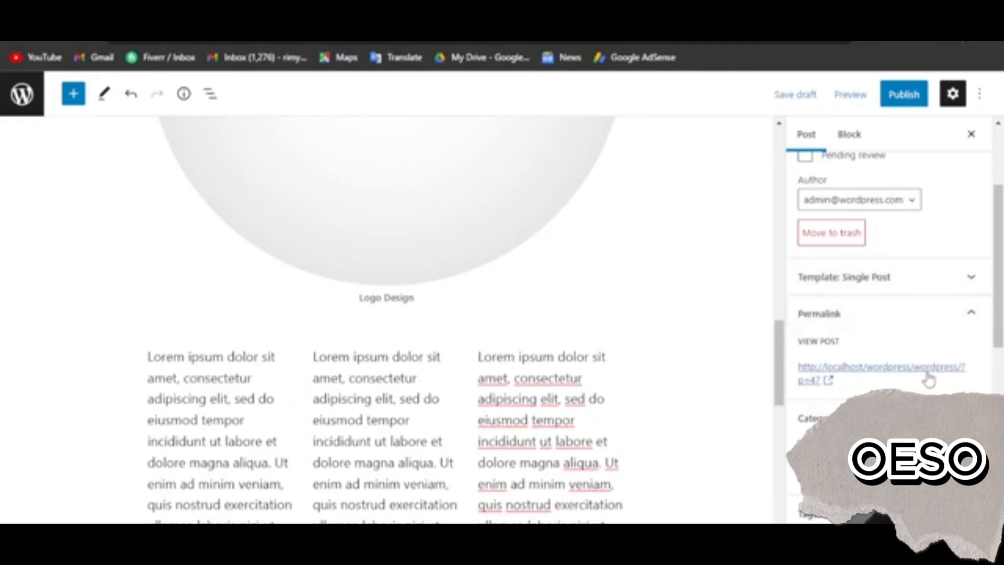
{"action": "left_click", "coordinate": [971, 316]}
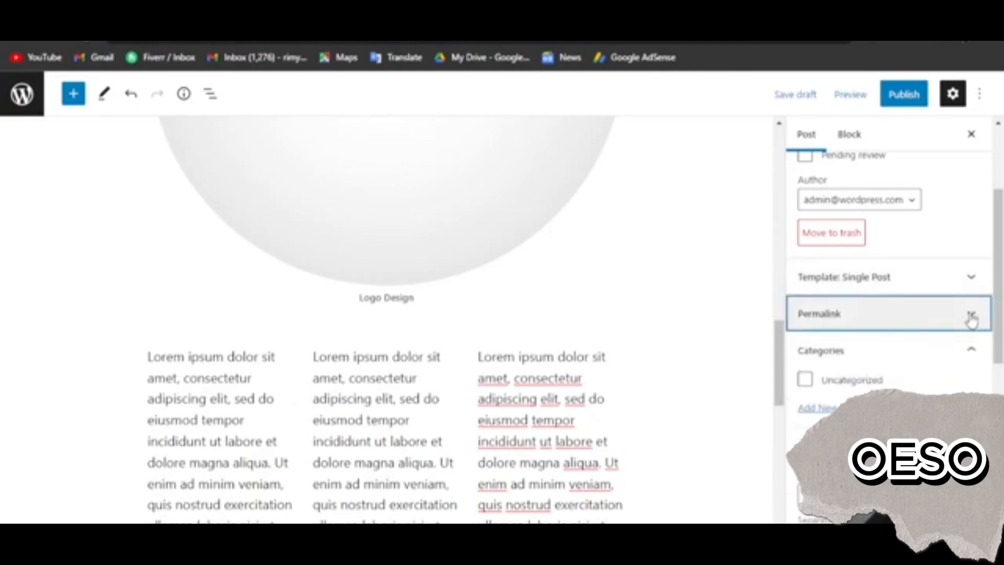
{"action": "left_click", "coordinate": [971, 316]}
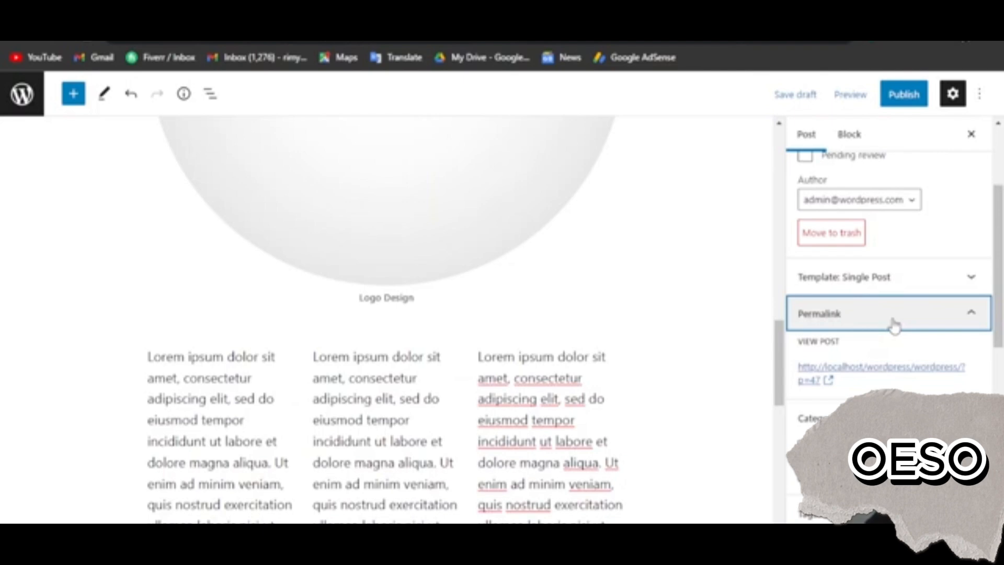
{"action": "scroll", "coordinate": [892, 323], "scroll_direction": "down", "scroll_amount": 2}
{"action": "scroll", "coordinate": [899, 361], "scroll_direction": "down", "scroll_amount": 3}
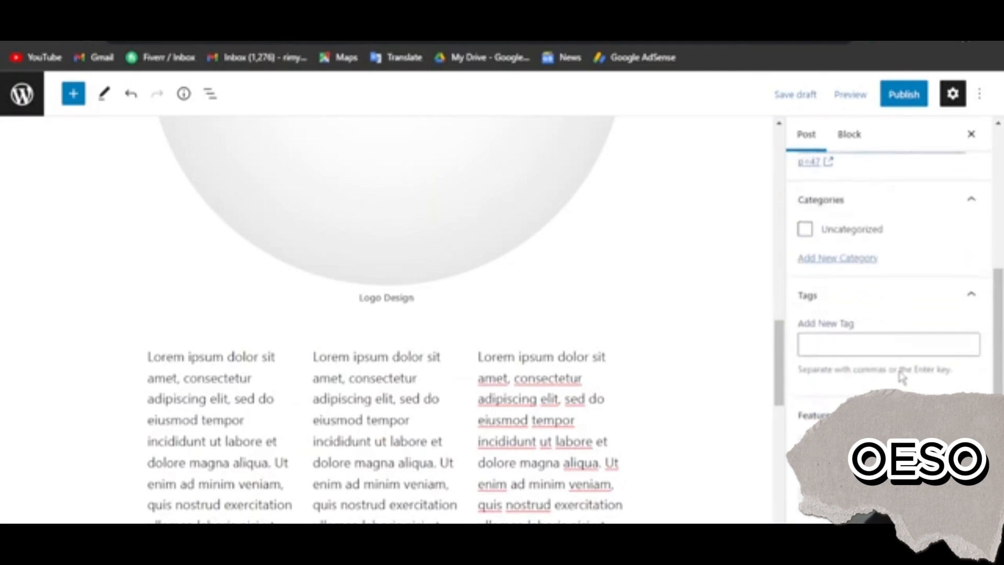
{"action": "scroll", "coordinate": [872, 347], "scroll_direction": "down", "scroll_amount": 4}
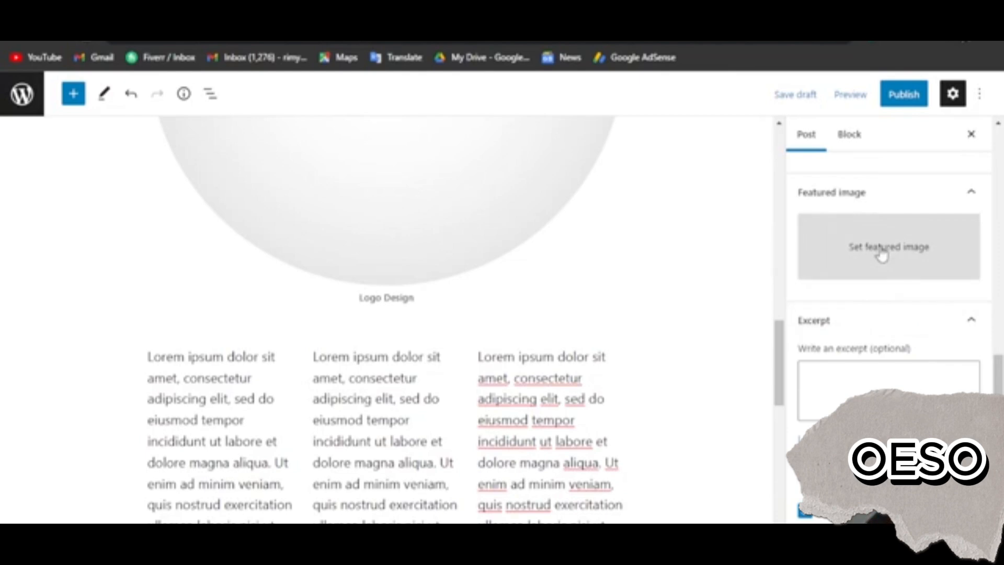
{"action": "scroll", "coordinate": [879, 280], "scroll_direction": "up", "scroll_amount": 5}
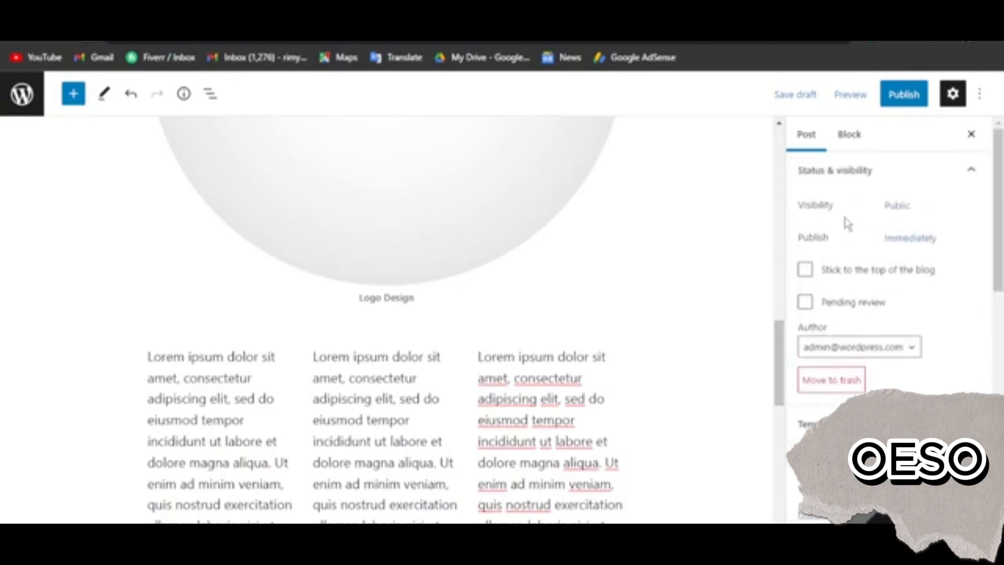
Publish the post immediately with public visibility and open the live site
{"action": "left_click", "coordinate": [910, 94]}
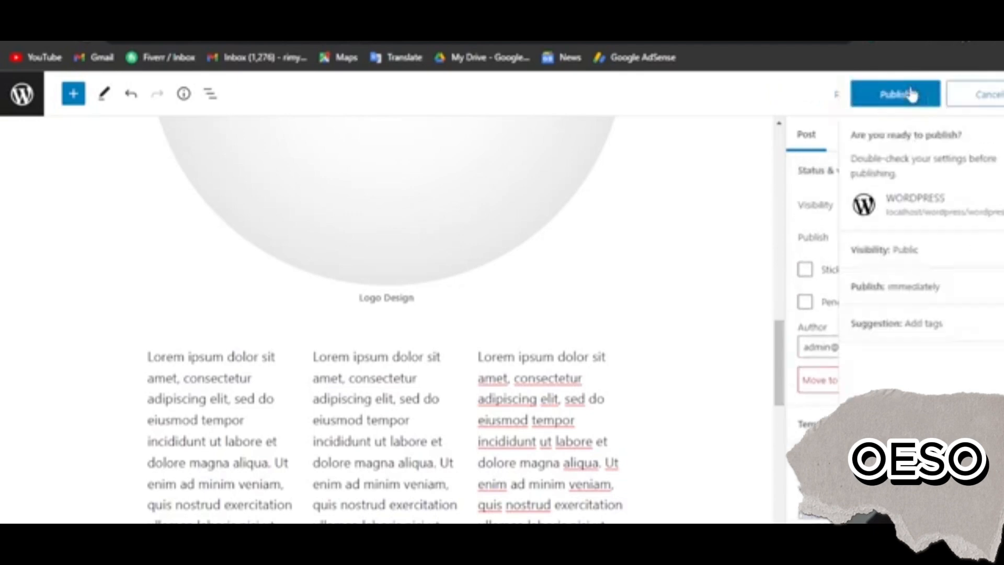
{"action": "left_click", "coordinate": [854, 98]}
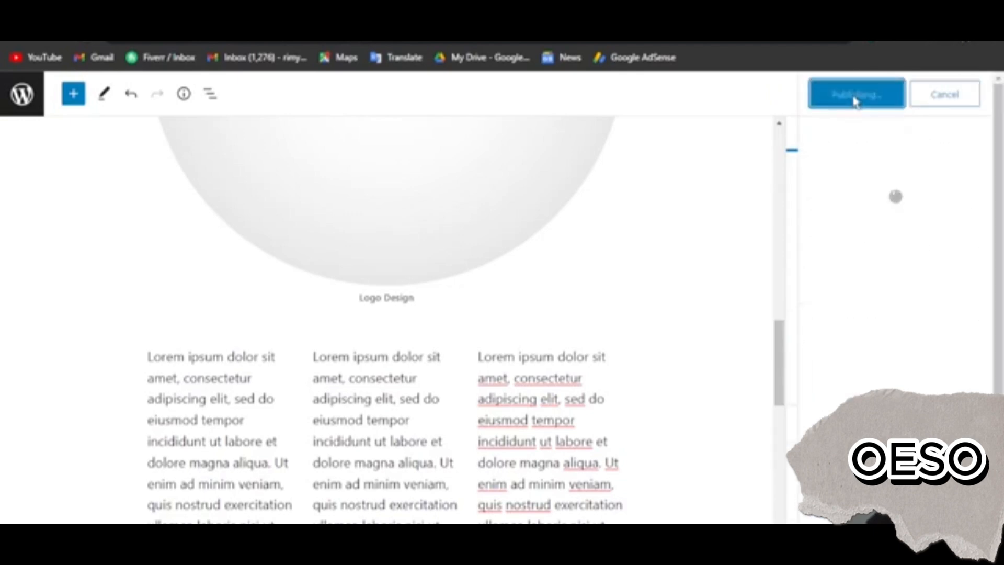
{"action": "left_click", "coordinate": [854, 265]}
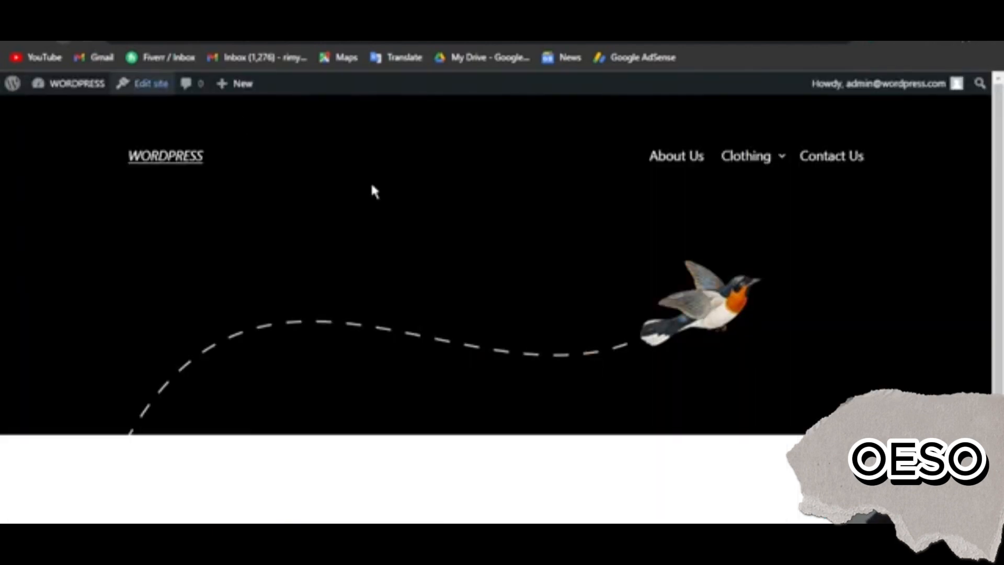
Open the post "How Freelancers can Earn Online?" from the live home page and check its content down to the contact links and author line
{"action": "scroll", "coordinate": [590, 335], "scroll_direction": "down", "scroll_amount": 3}
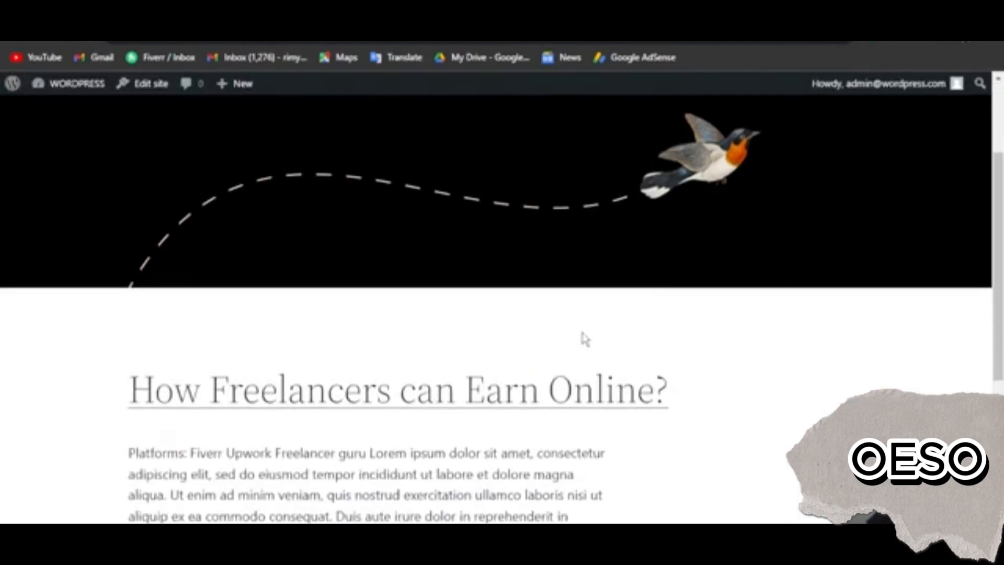
{"action": "scroll", "coordinate": [385, 430], "scroll_direction": "down", "scroll_amount": 4}
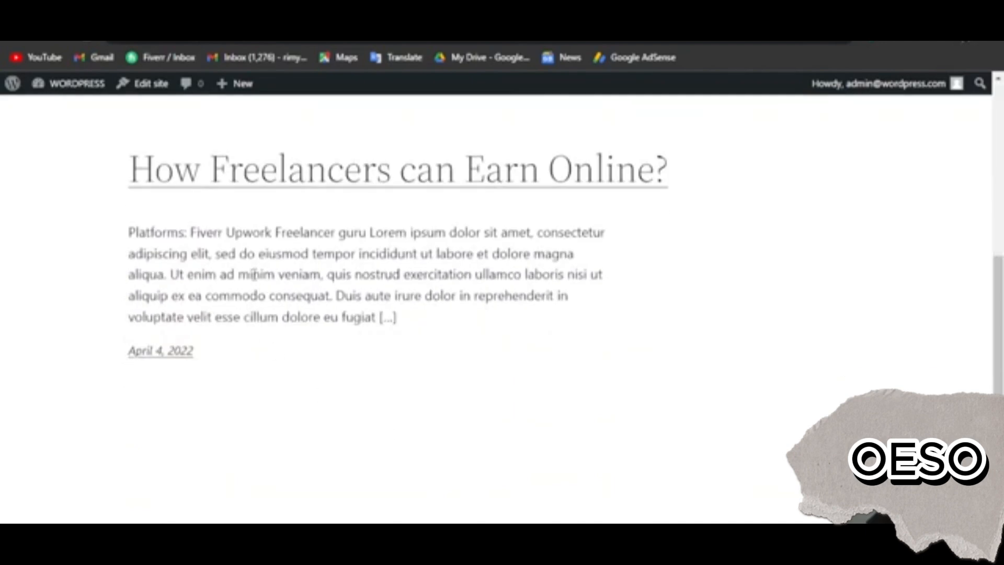
{"action": "left_click", "coordinate": [292, 184]}
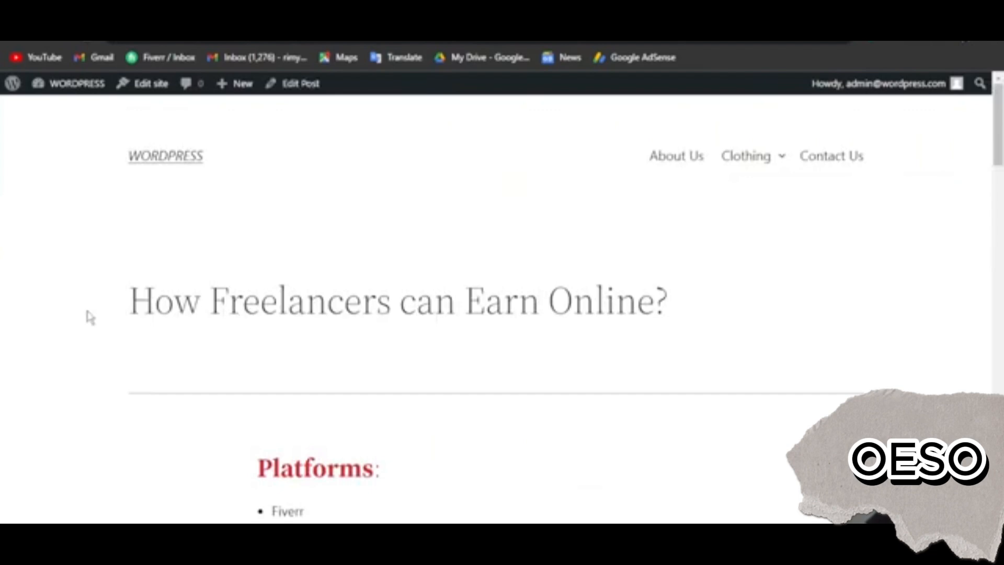
{"action": "scroll", "coordinate": [321, 350], "scroll_direction": "down", "scroll_amount": 3}
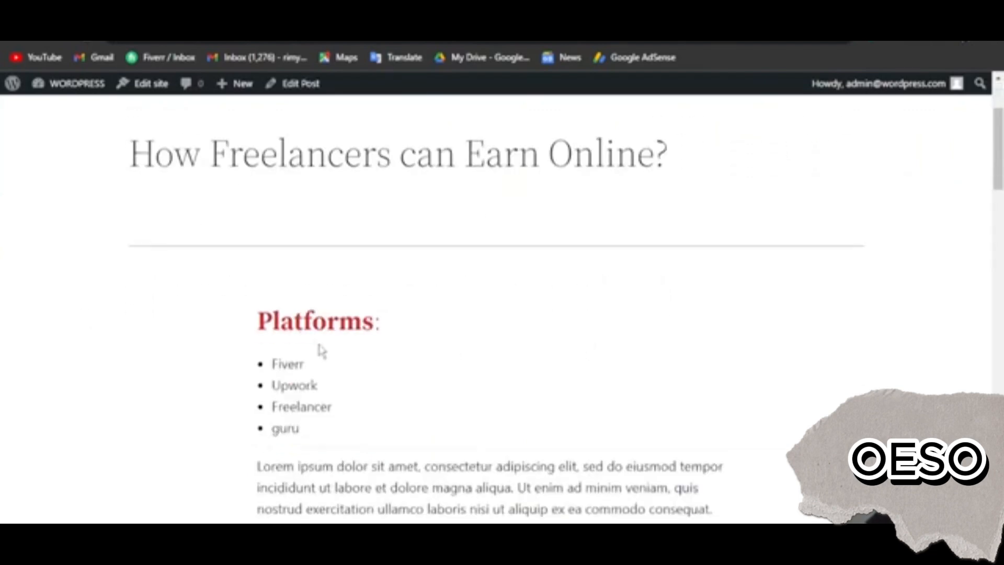
{"action": "scroll", "coordinate": [286, 423], "scroll_direction": "down", "scroll_amount": 15}
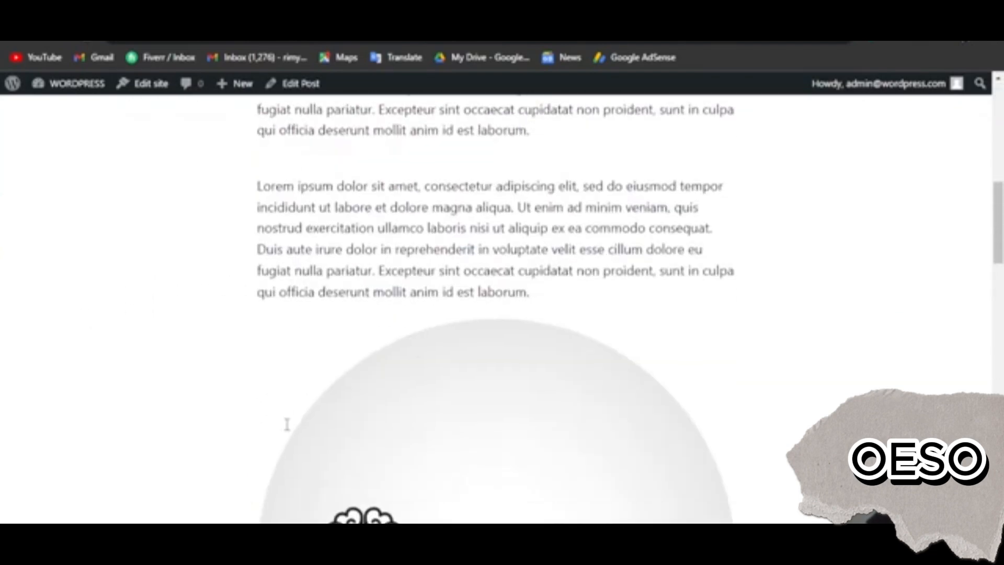
{"action": "scroll", "coordinate": [411, 459], "scroll_direction": "down", "scroll_amount": 14}
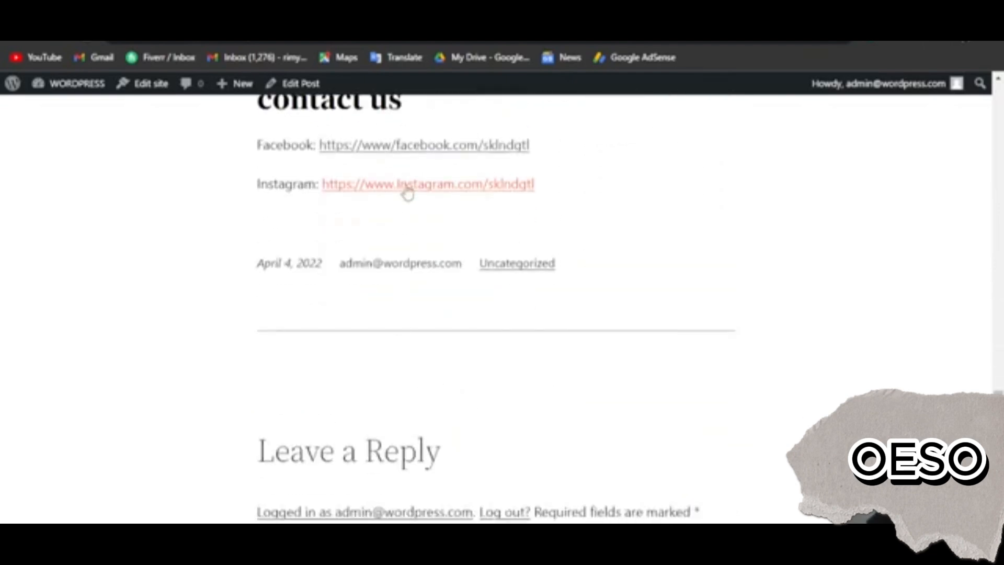
{"action": "left_click_drag", "start_coordinate": [226, 274], "coordinate": [473, 268]}
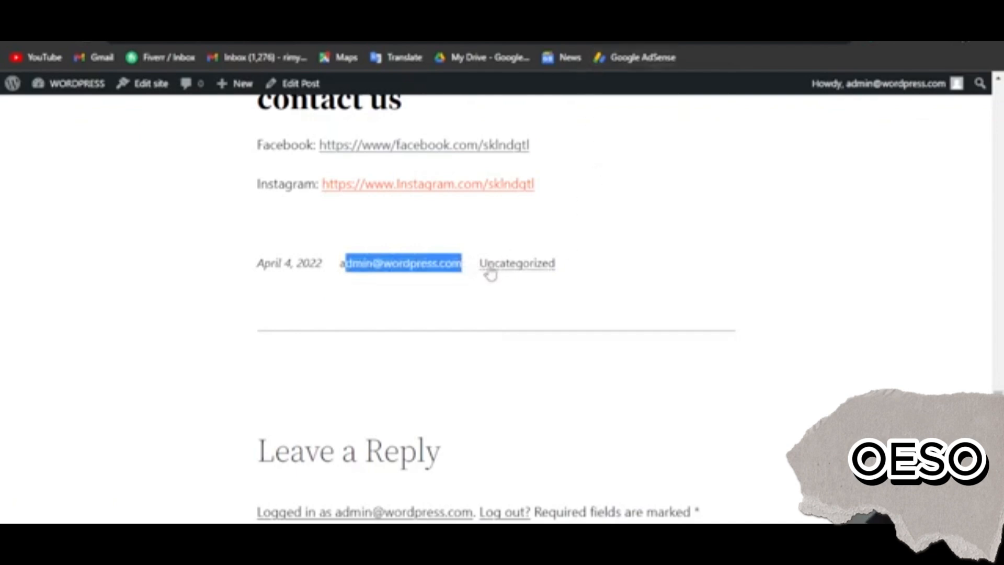
Check the category in the live post's author line and the Leave a Reply comment section below it
{"action": "left_click_drag", "start_coordinate": [459, 264], "coordinate": [489, 259]}
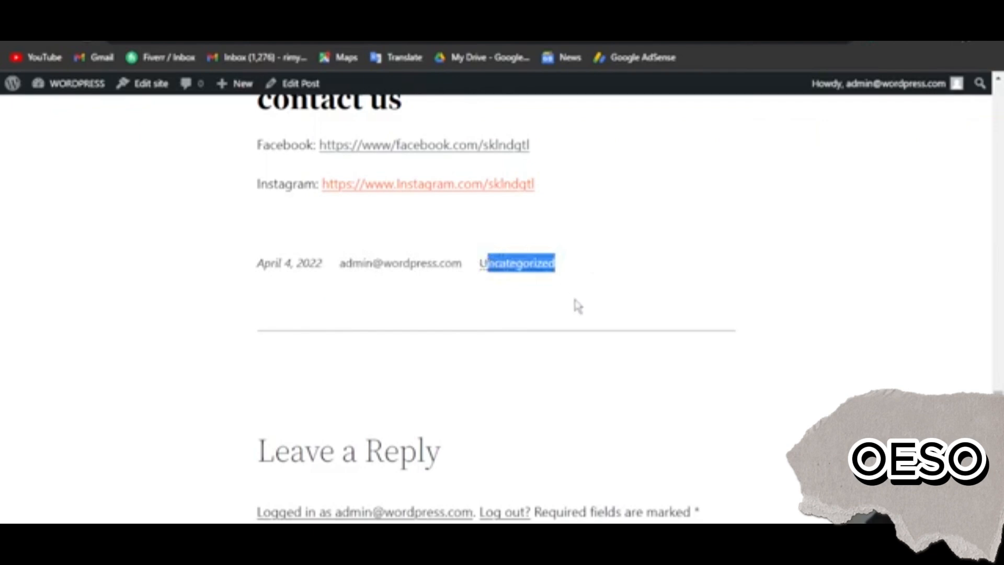
{"action": "left_click", "coordinate": [592, 319]}
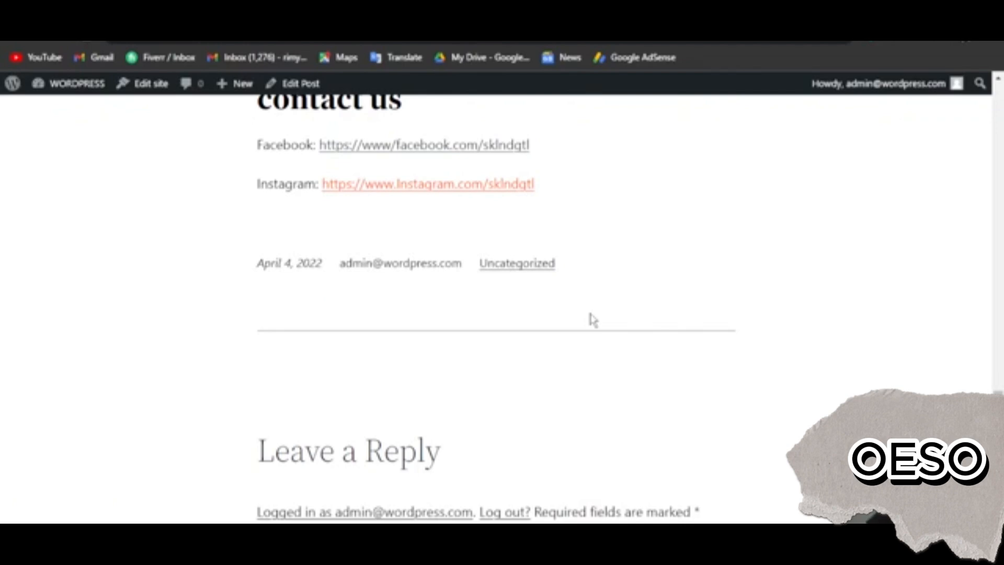
{"action": "scroll", "coordinate": [593, 319], "scroll_direction": "down", "scroll_amount": 5}
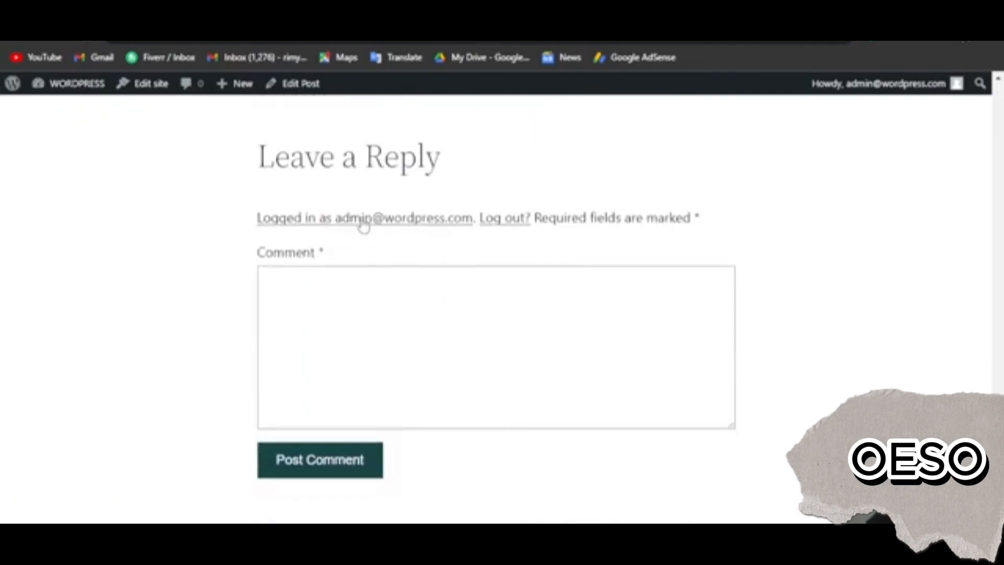
{"action": "left_click_drag", "start_coordinate": [260, 155], "coordinate": [468, 168]}
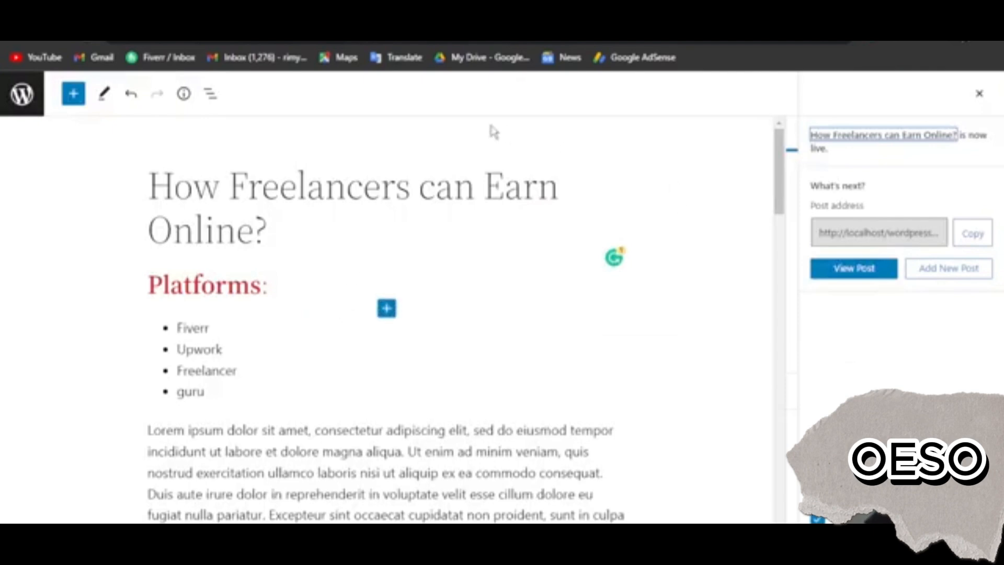
Add a new post titled "What is Fiverr?" with one Lorem ipsum paragraph as its content
{"action": "left_click", "coordinate": [926, 272]}
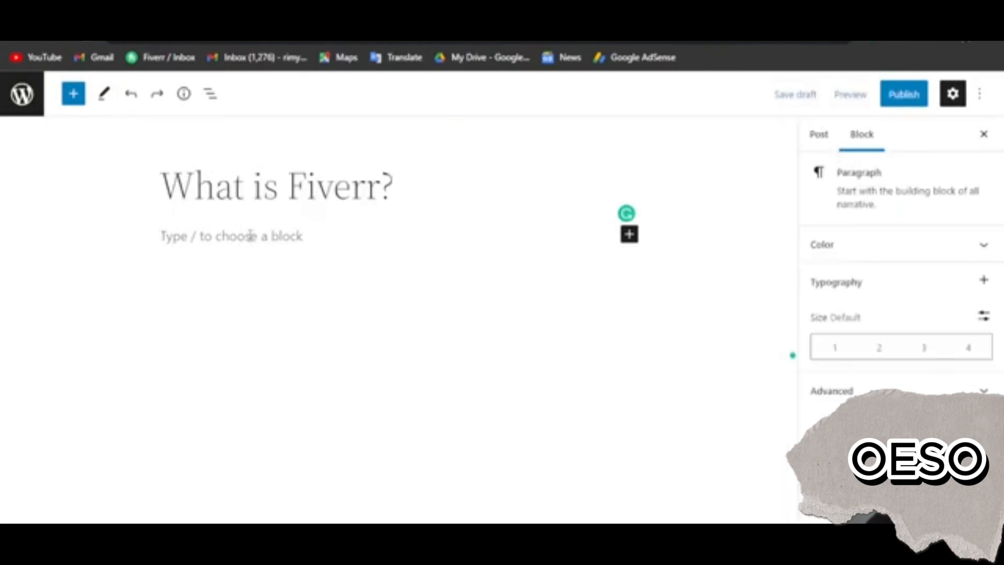
{"action": "type", "text": "Lorem ipsum dolor sit amet, consectetur adipiscing elit, sed do eiusmod tempor incididunt ut labore et dolore magna aliqua. Ut enim ad minim veniam, quis nostrud exercitation ullamco laboris nisi ut aliquip ex ea commodo consequat. Duis aute irure dolor in reprehenderit in voluptate velit esse cillum dolore eu fugiat nulla pariatur. Excepteur sint occaecat cupidatat non proident, sunt in culpa qui officia deserunt mollit anim id est laborum."}
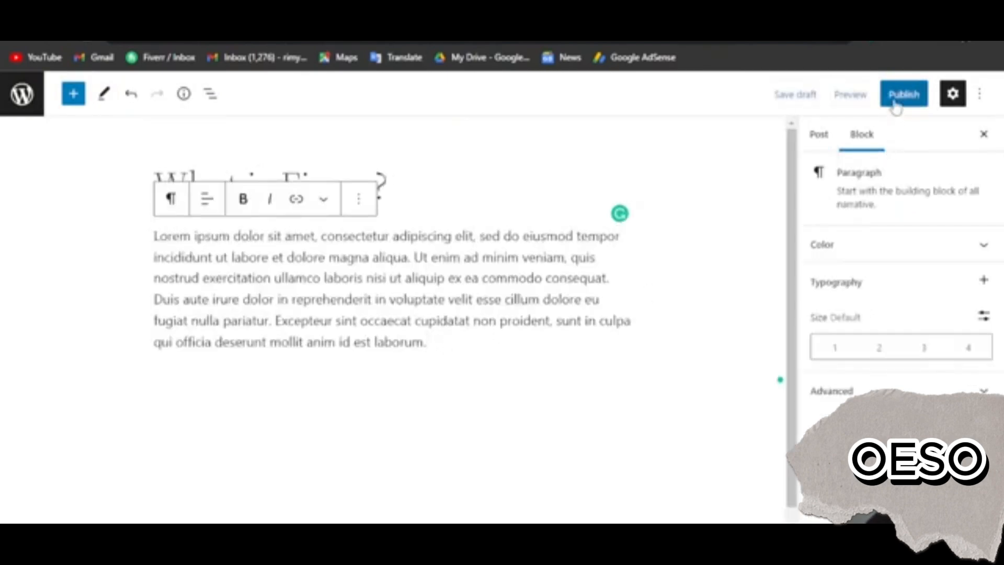
Set the "What is Fiverr?" post to stick to the top of the blog and publish it immediately with public visibility
{"action": "left_click", "coordinate": [819, 134]}
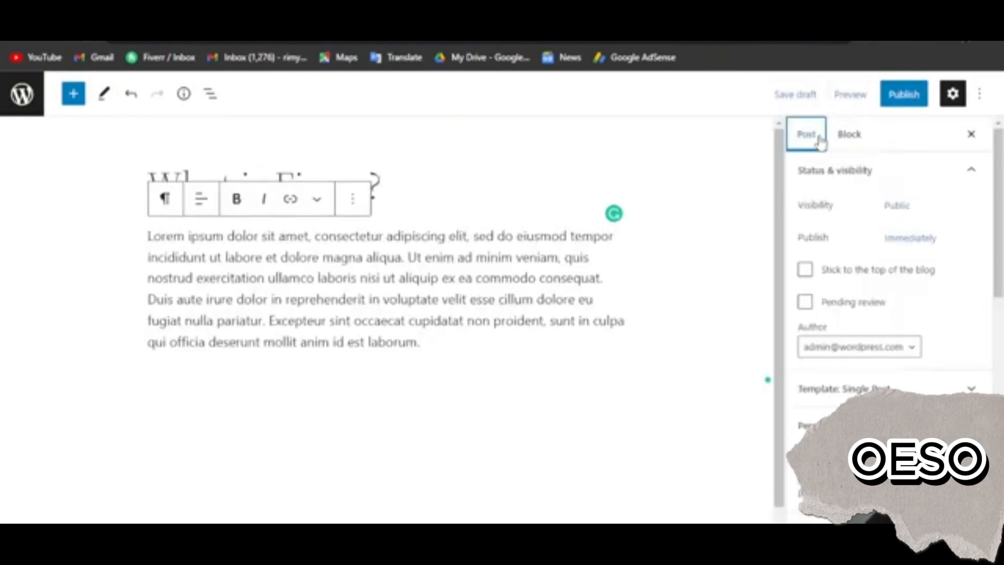
{"action": "left_click", "coordinate": [807, 271]}
{"action": "left_click", "coordinate": [907, 97]}
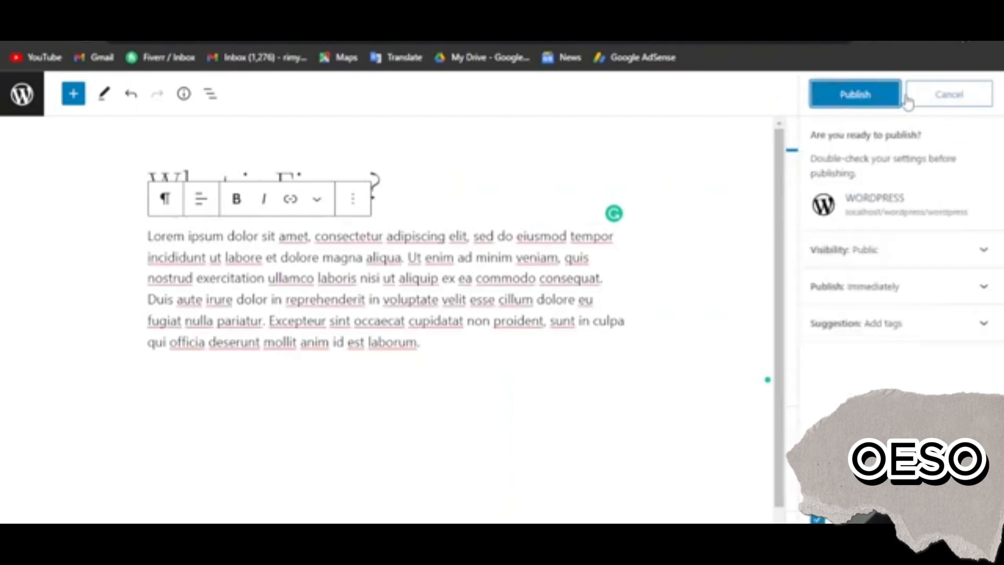
{"action": "left_click", "coordinate": [882, 97]}
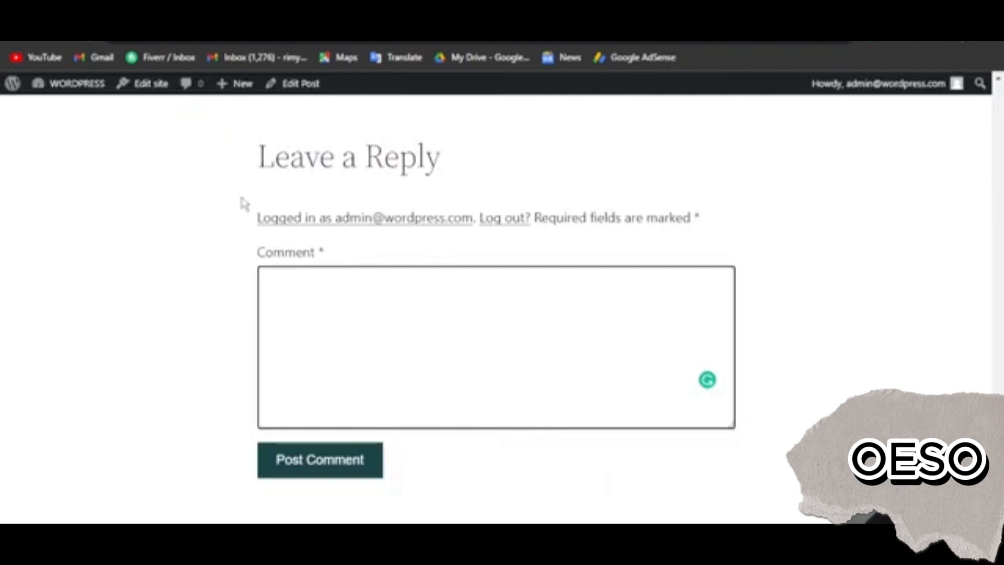
Return from the live post to the site's home page and check how both blog posts are listed
{"action": "scroll", "coordinate": [249, 207], "scroll_direction": "up", "scroll_amount": 4}
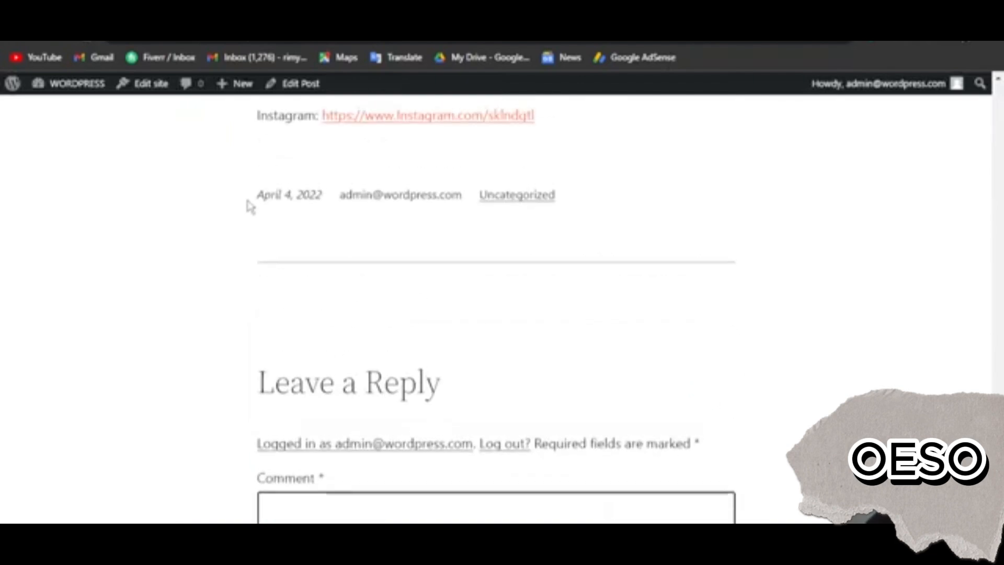
{"action": "scroll", "coordinate": [256, 204], "scroll_direction": "up", "scroll_amount": 15}
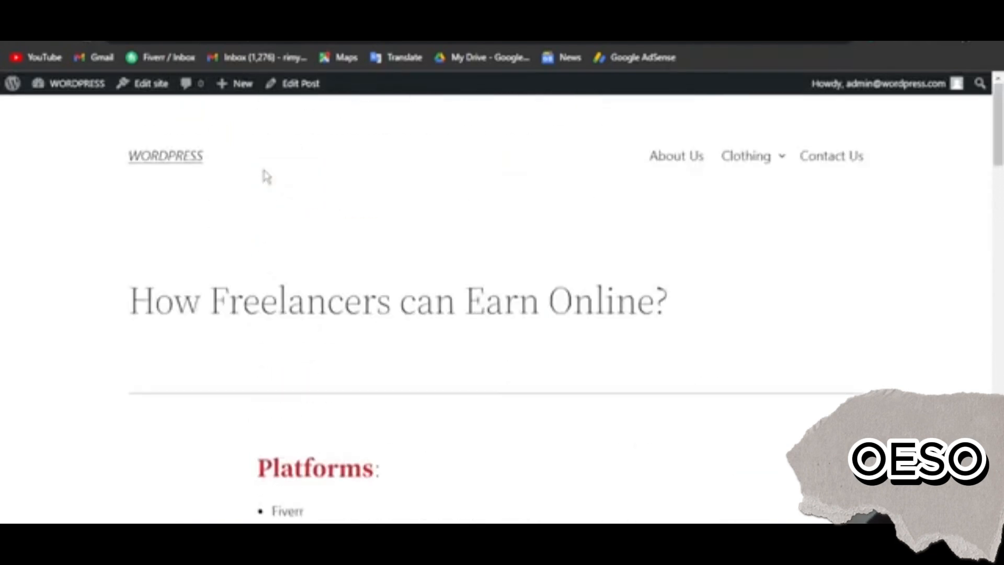
{"action": "left_click", "coordinate": [166, 168]}
{"action": "scroll", "coordinate": [481, 252], "scroll_direction": "down", "scroll_amount": 5}
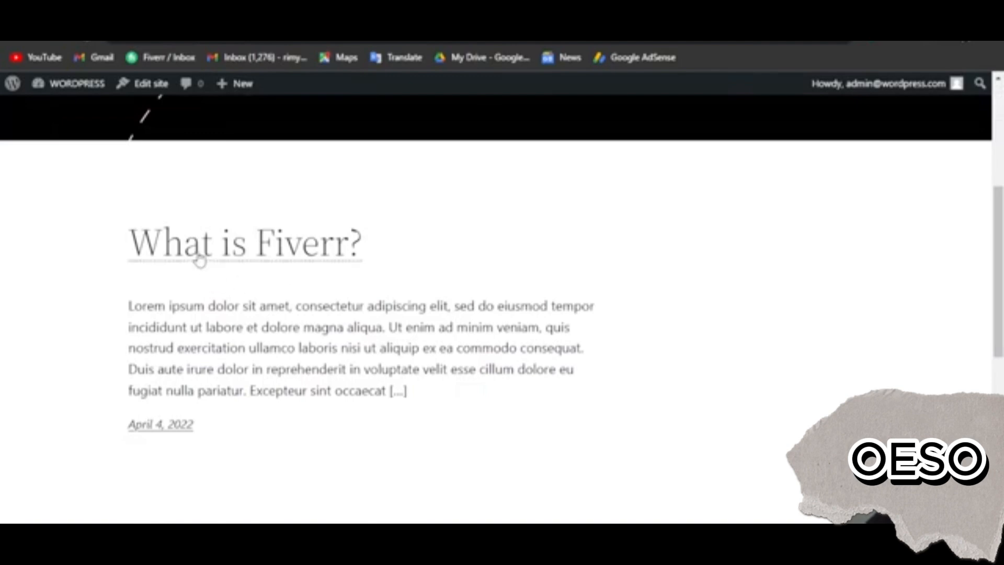
{"action": "scroll", "coordinate": [199, 260], "scroll_direction": "down", "scroll_amount": 5}
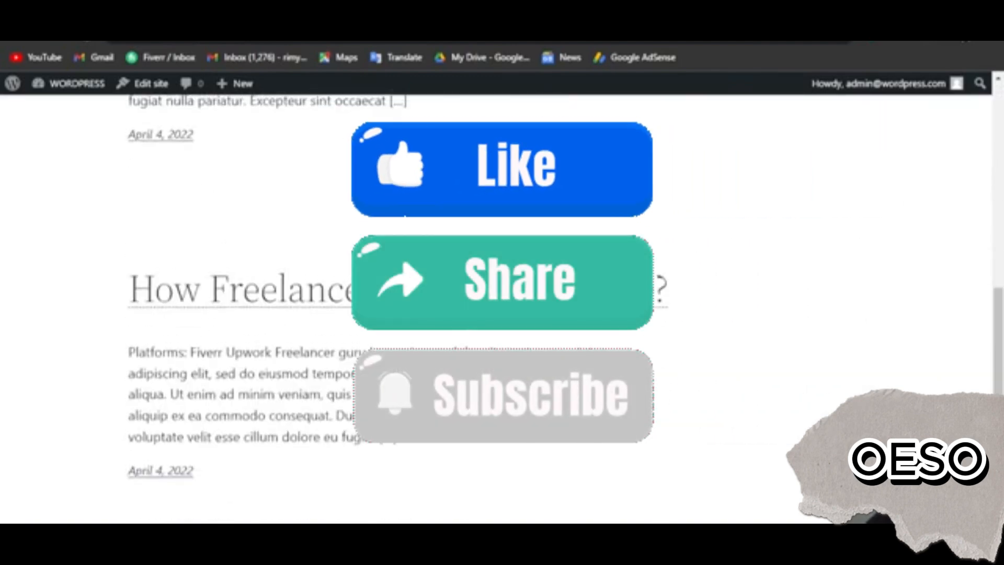
{"action": "scroll", "coordinate": [497, 308], "scroll_direction": "up", "scroll_amount": 5}
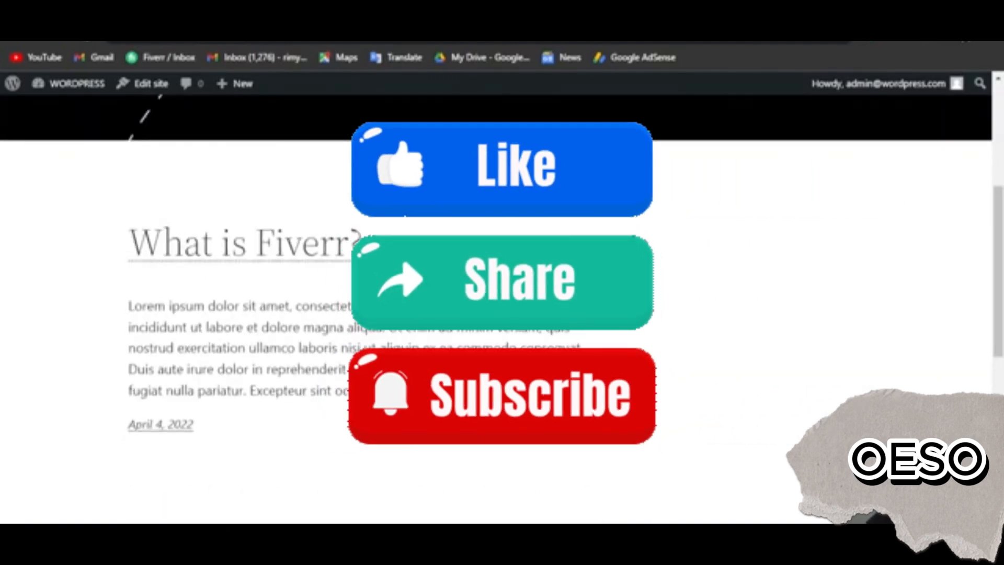